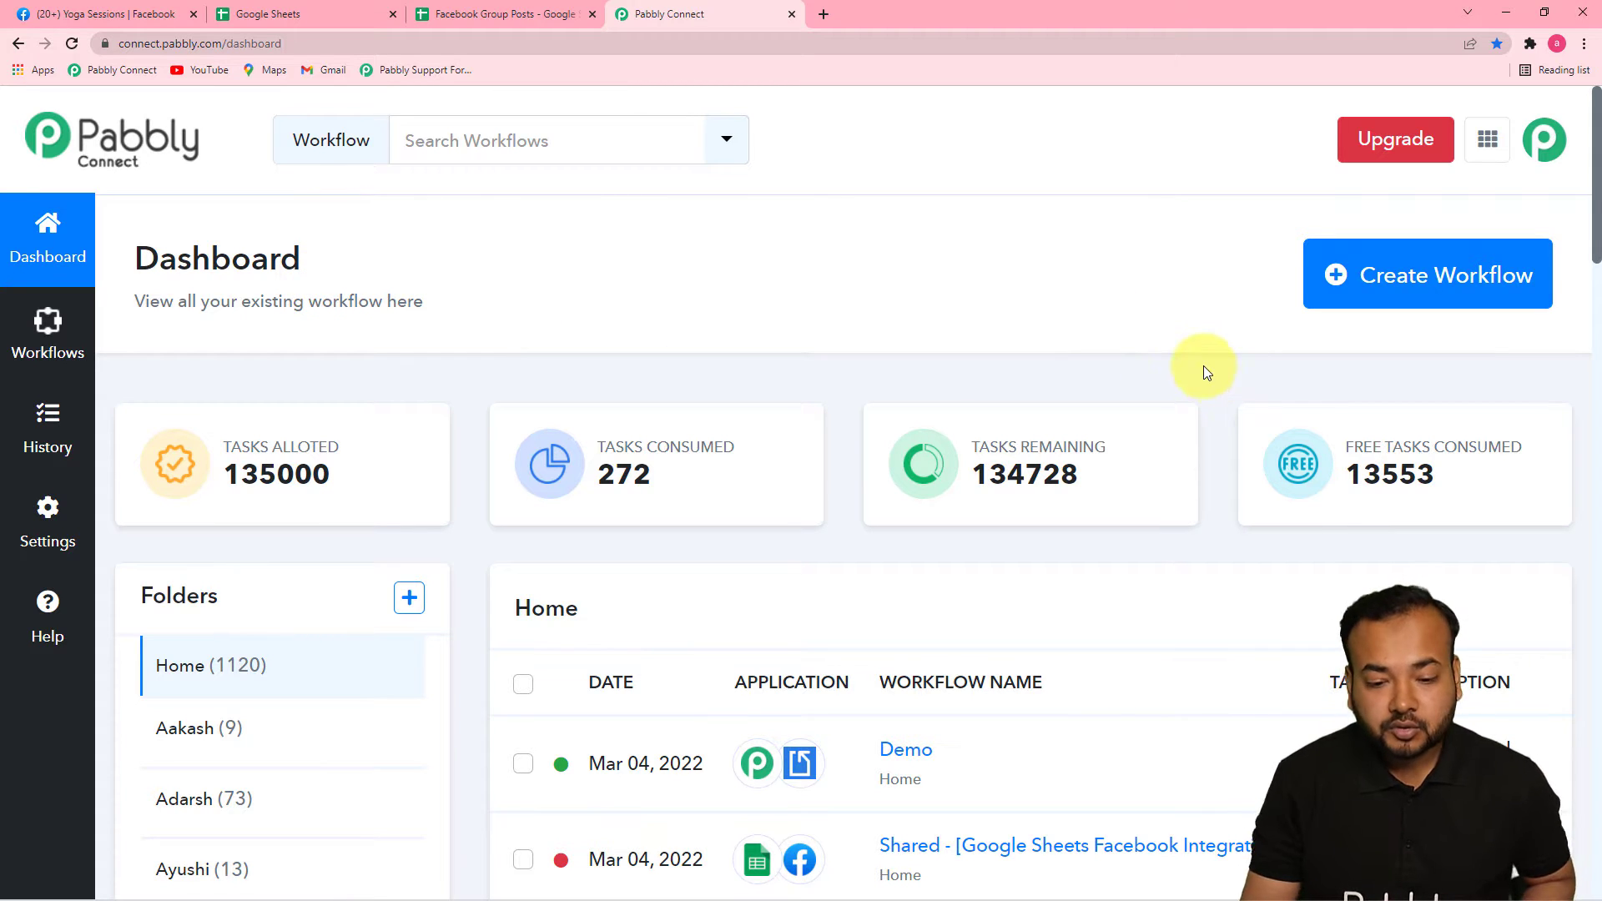
Step: Create a workflow with the prepared name beginning "Add Google Sheets Data as New Post in Facebook Group"
{"action": "left_click", "coordinate": [1392, 289]}
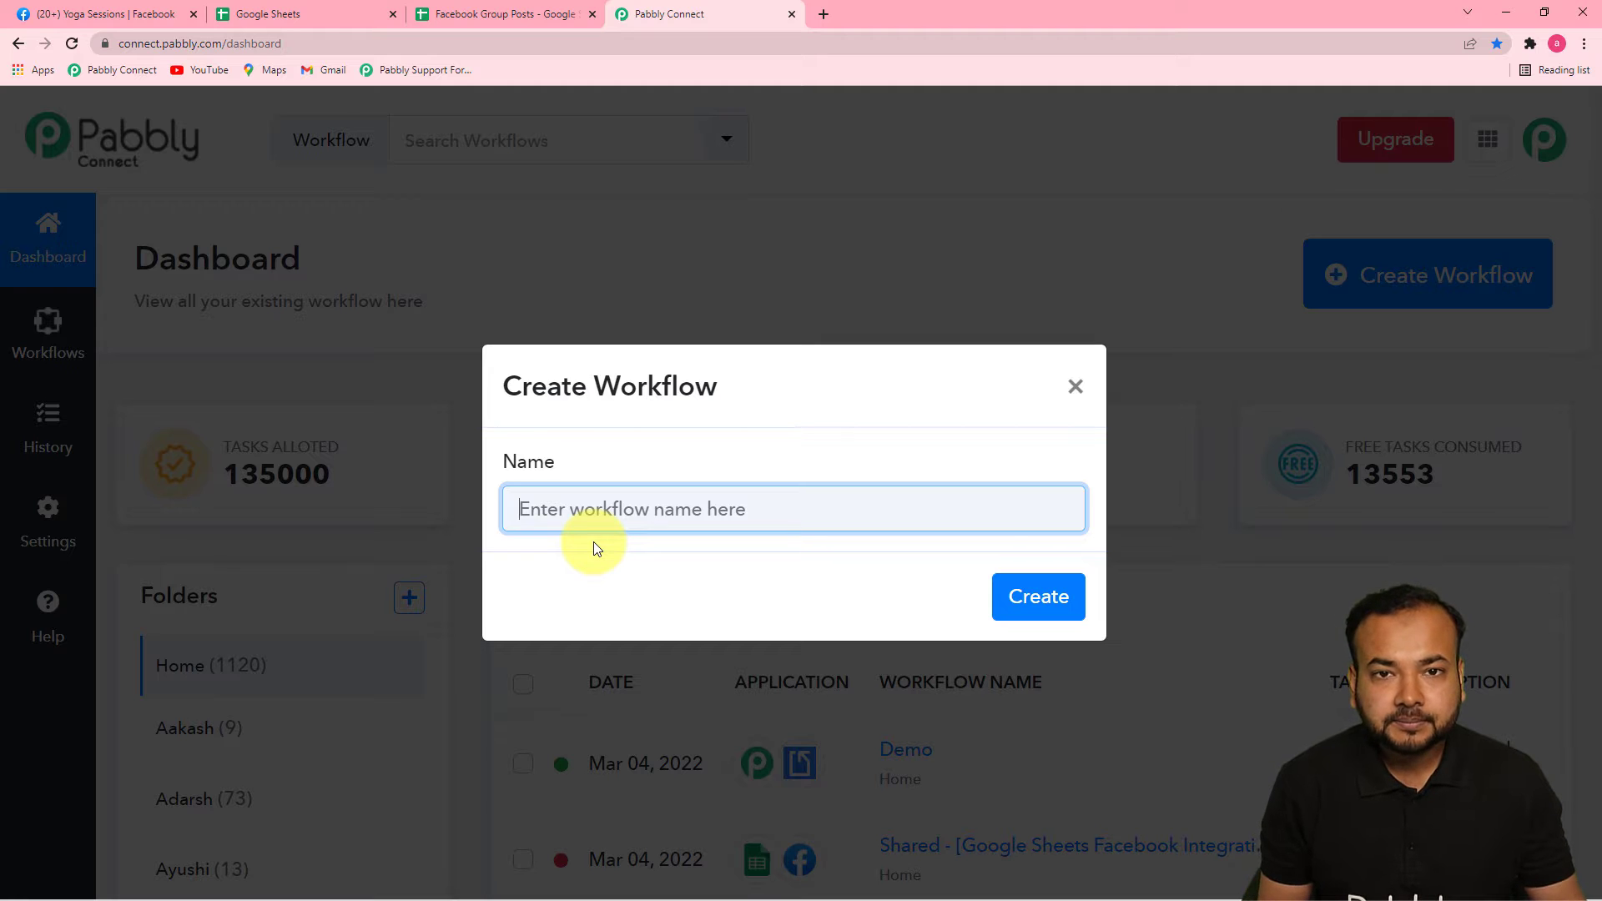
{"action": "key", "text": "ctrl+v"}
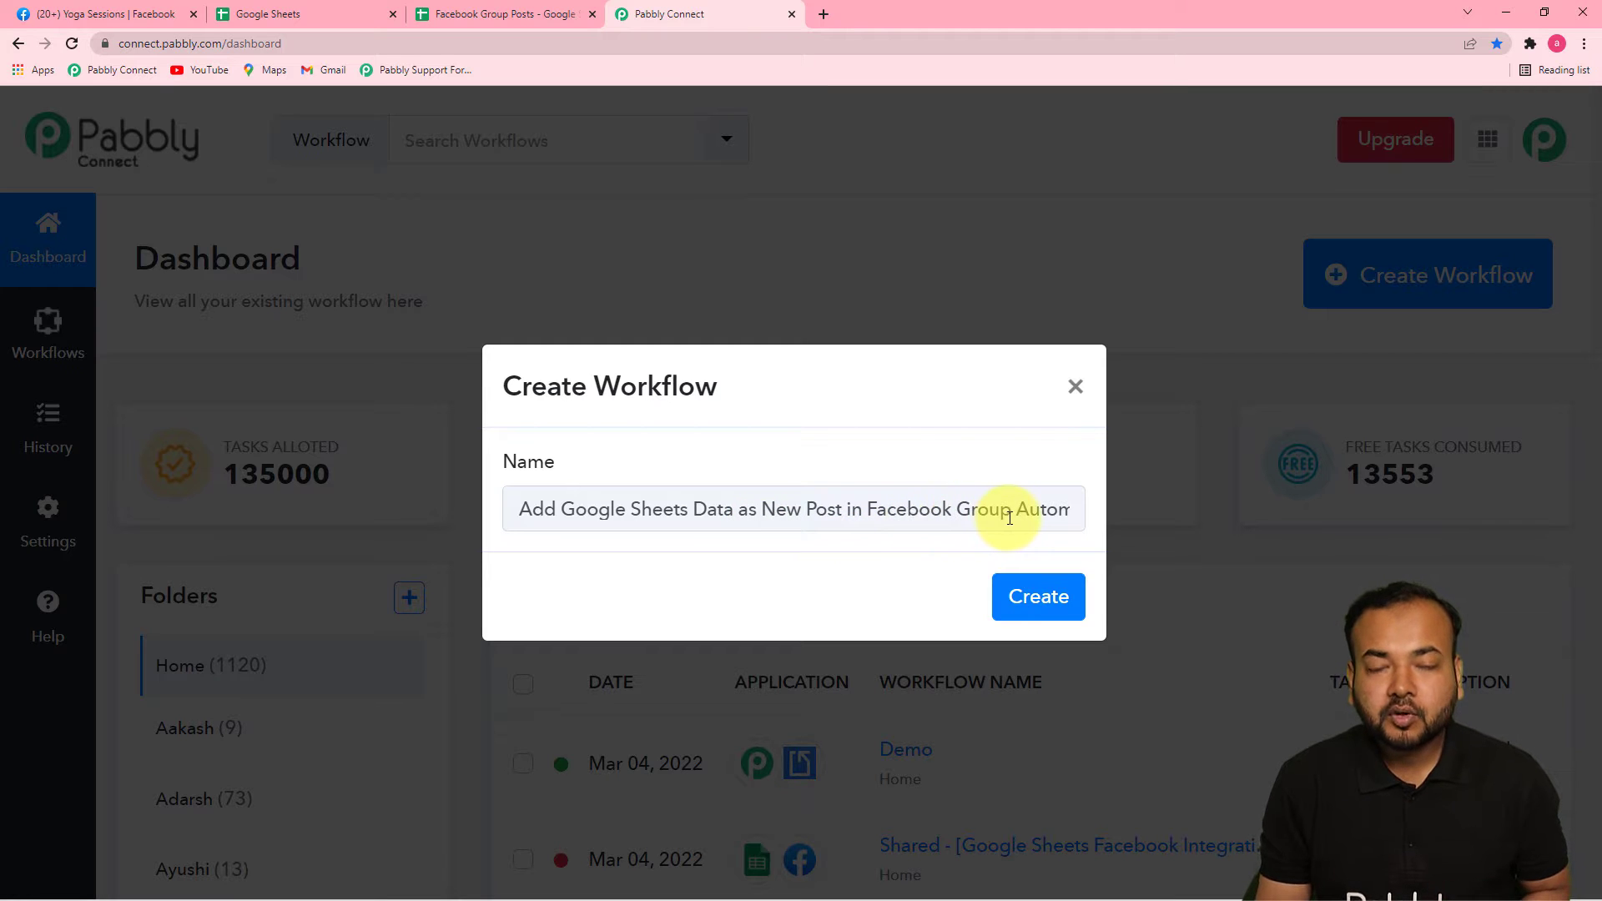
{"action": "left_click", "coordinate": [1015, 605]}
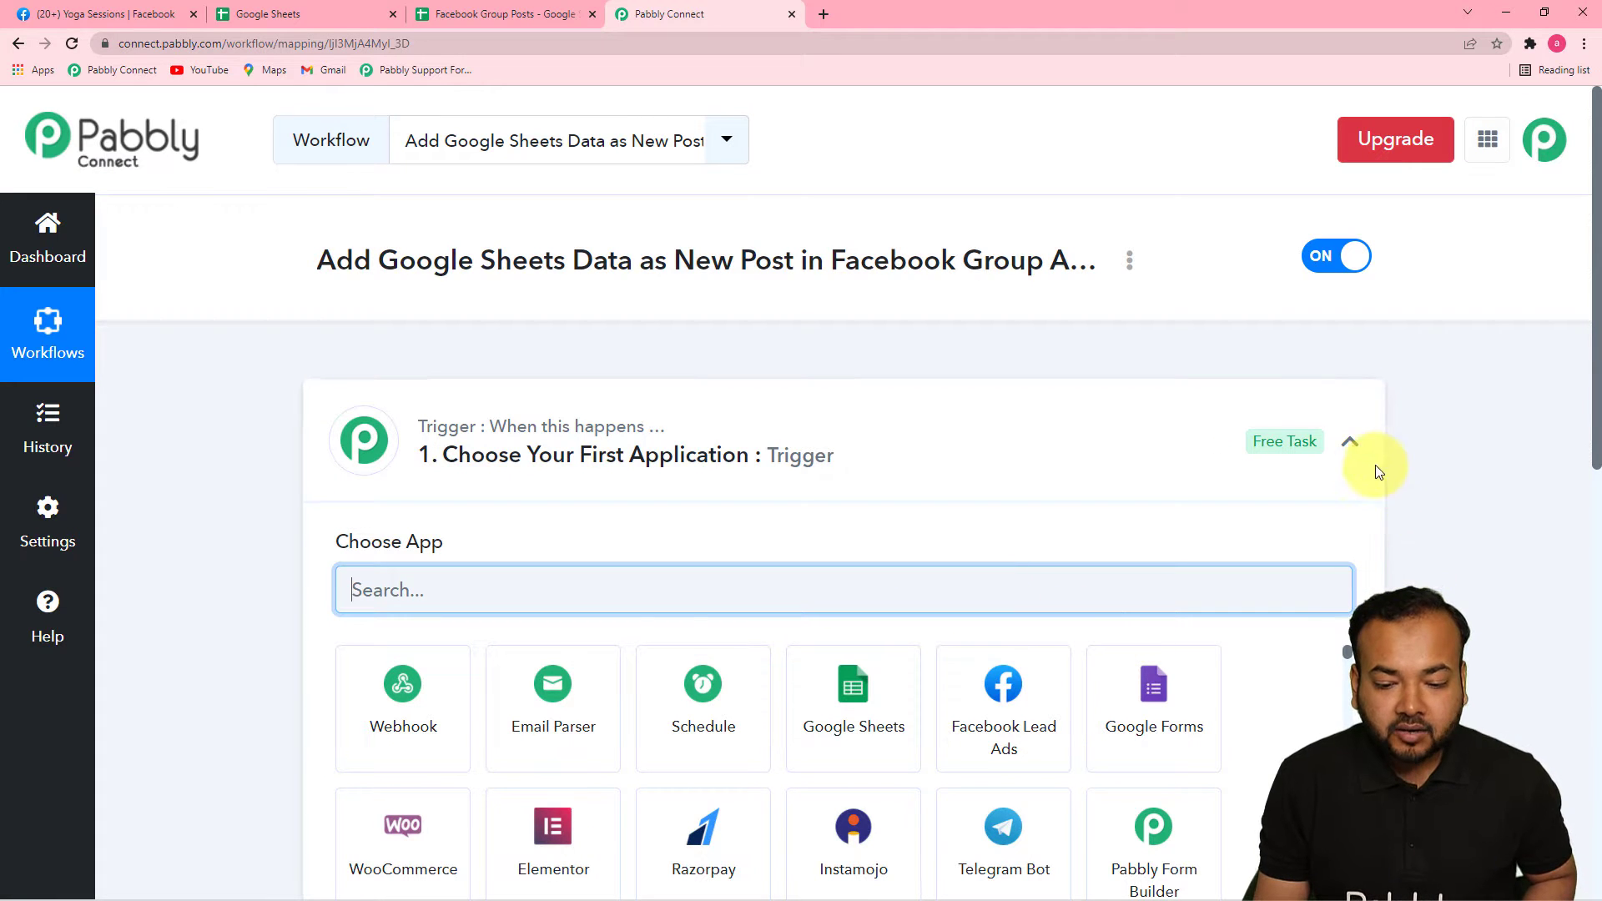
Step: Set the workflow's trigger app to Google Sheets with the New or Updated Spreadsheet Row event
{"action": "left_click", "coordinate": [1349, 441]}
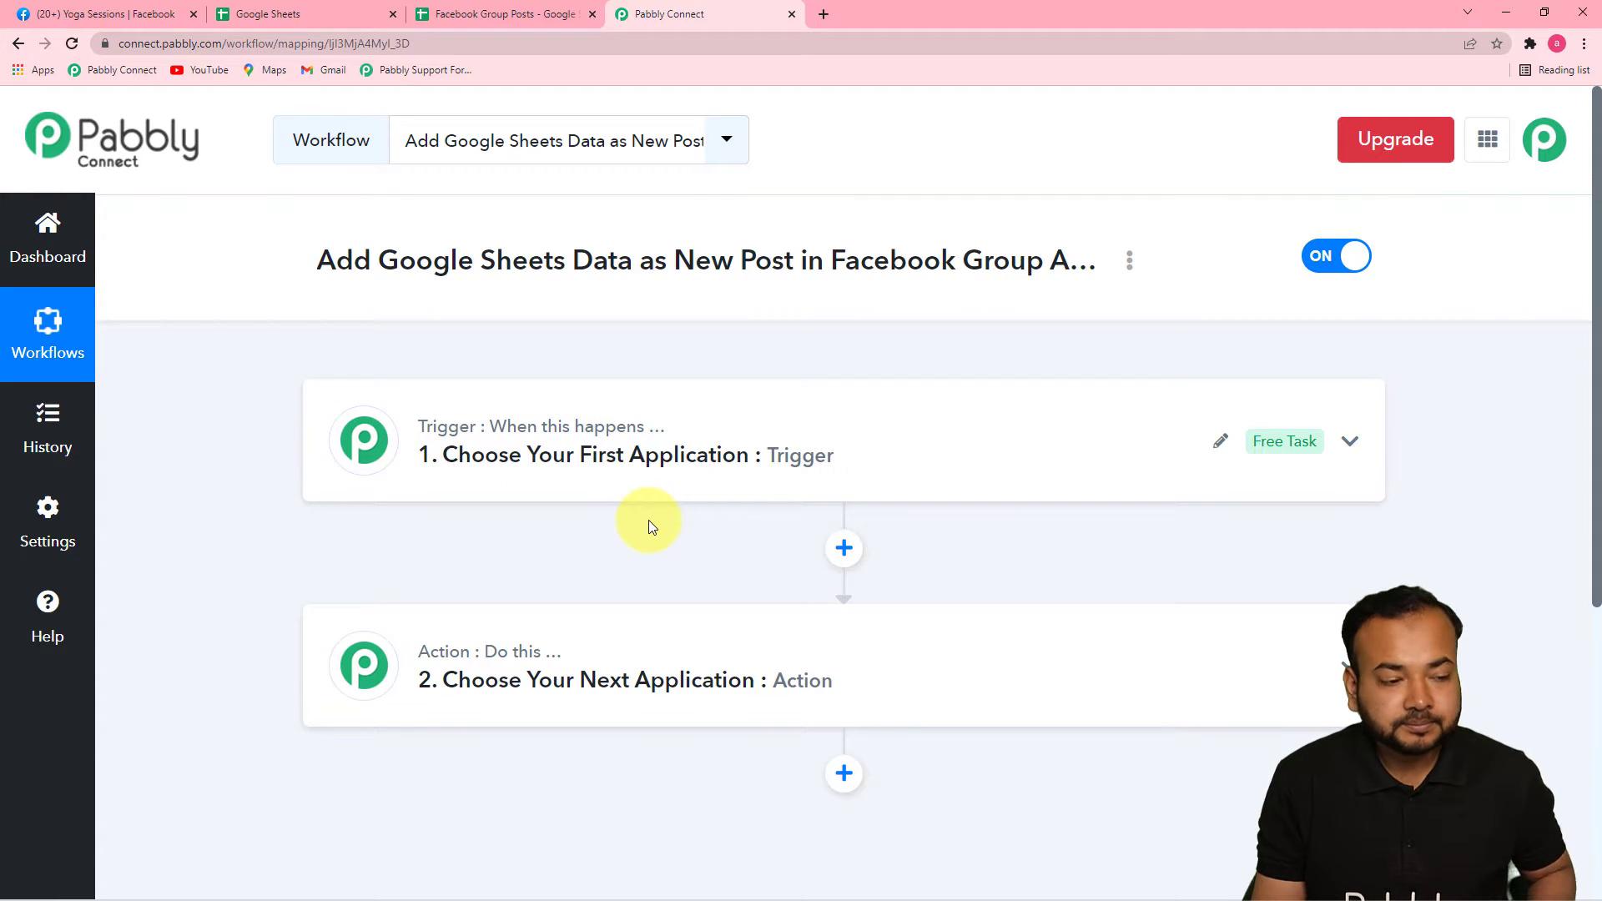
{"action": "left_click", "coordinate": [632, 457]}
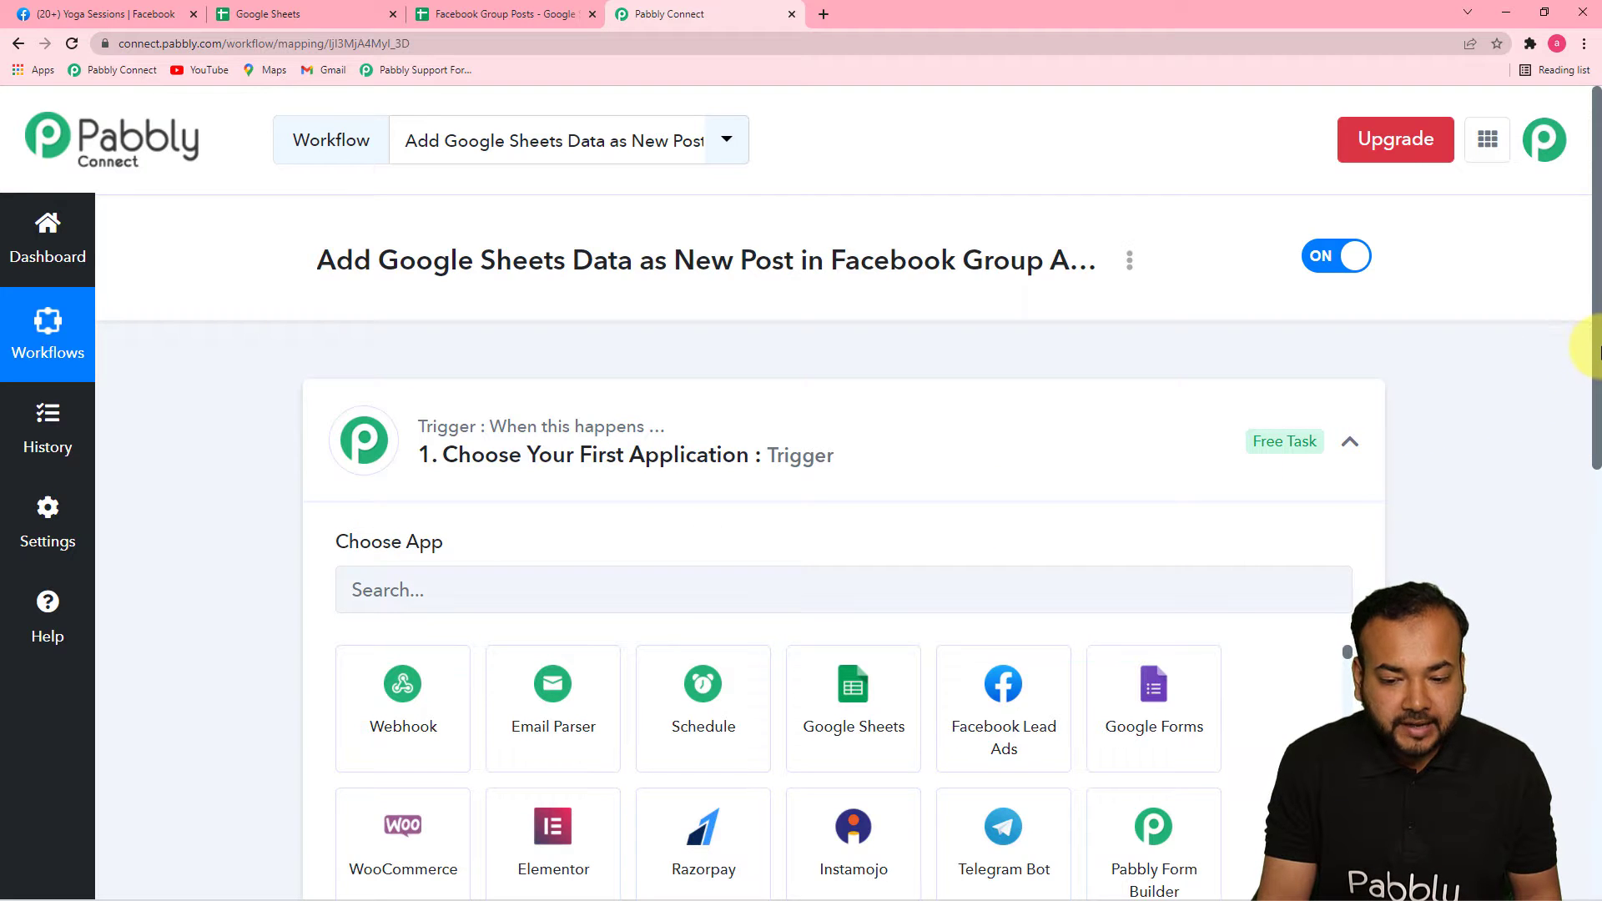
{"action": "scroll", "coordinate": [1593, 451], "scroll_direction": "down", "scroll_amount": 4}
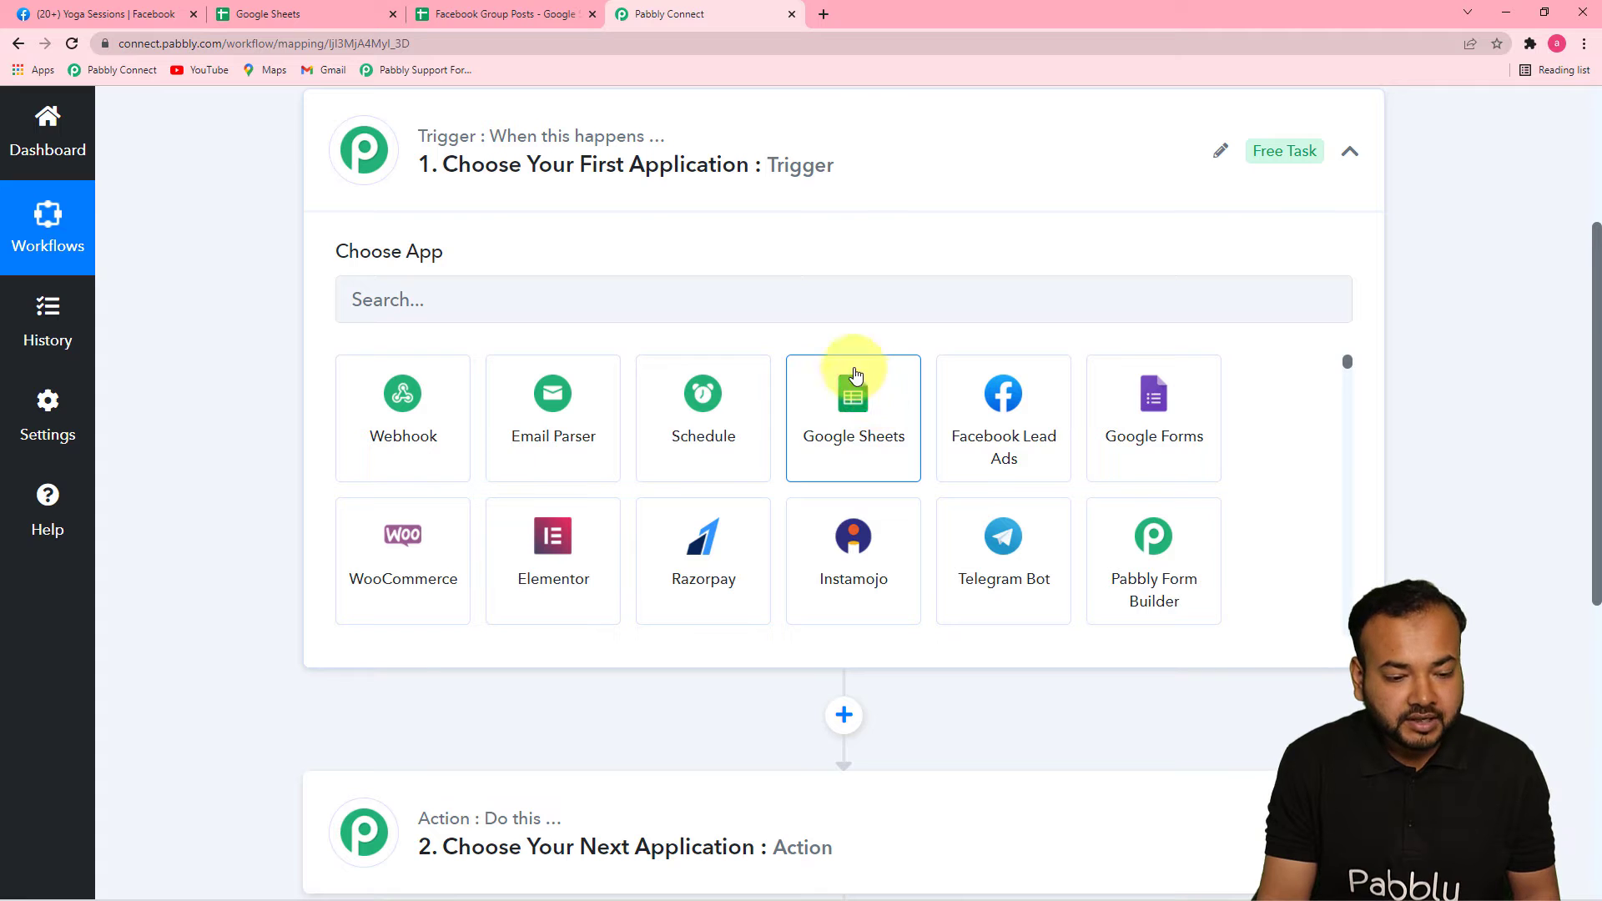
{"action": "left_click", "coordinate": [841, 466]}
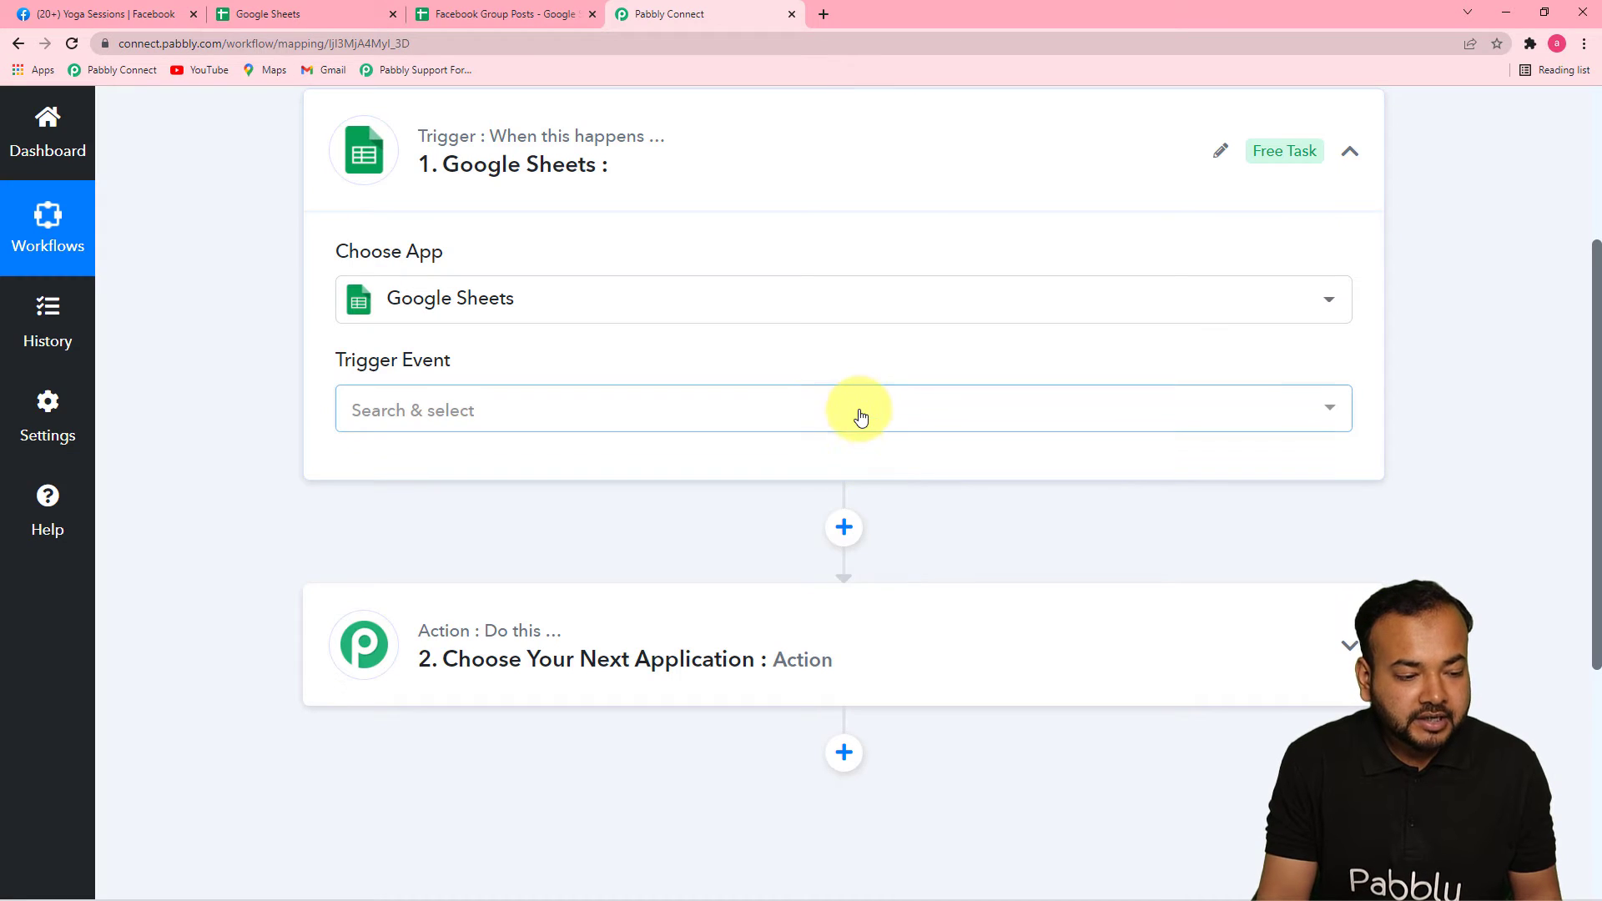
{"action": "left_click", "coordinate": [862, 418]}
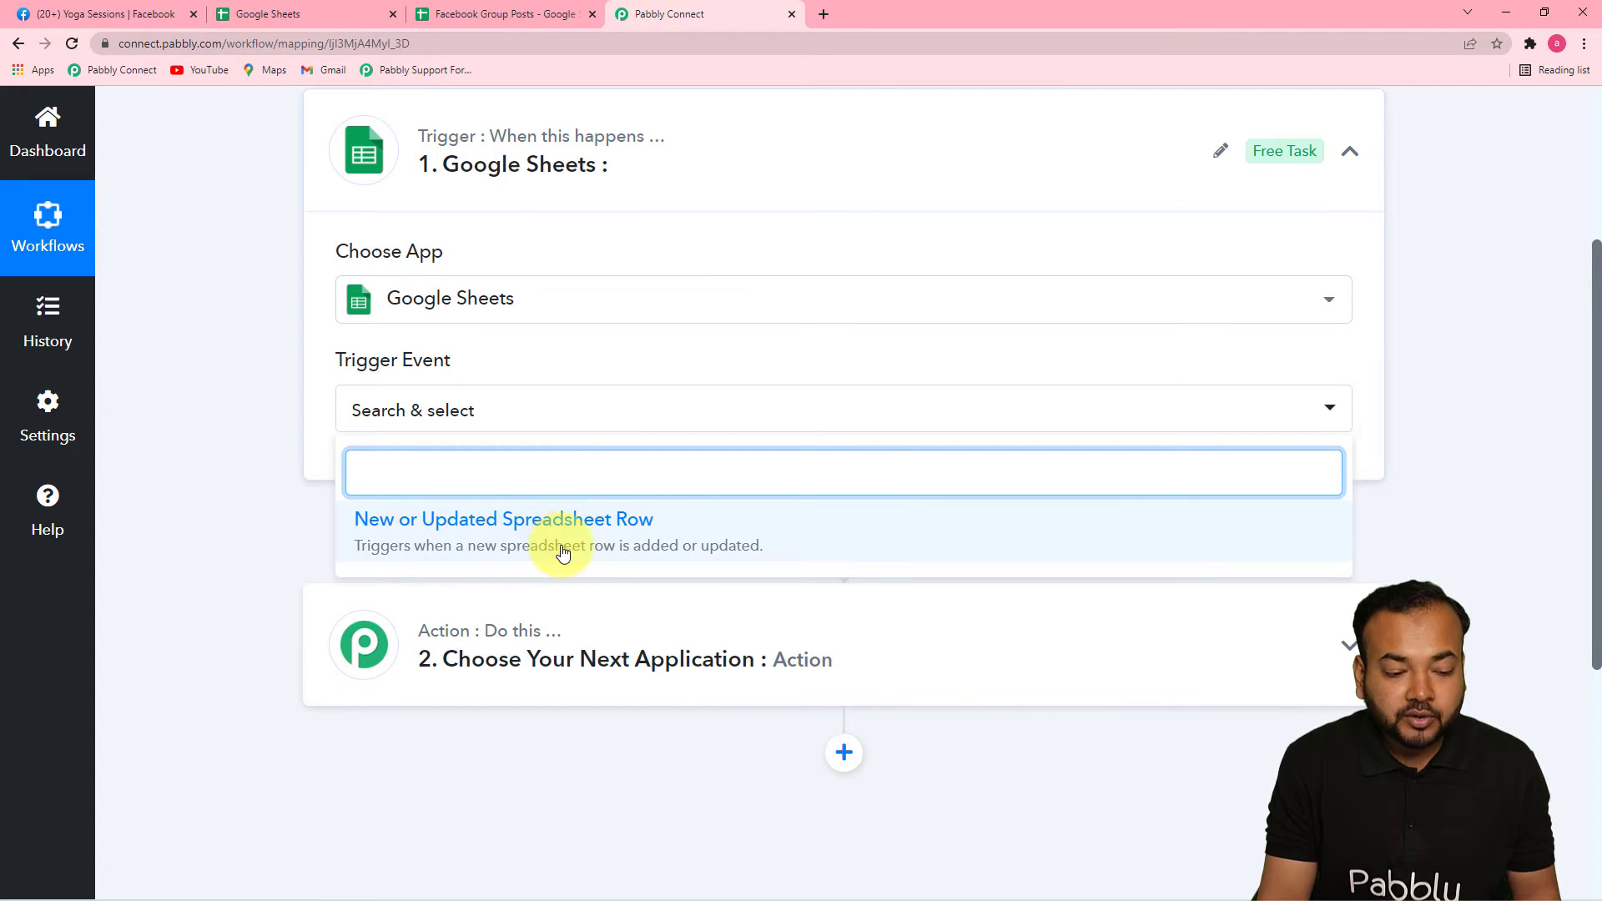
{"action": "left_click", "coordinate": [713, 550]}
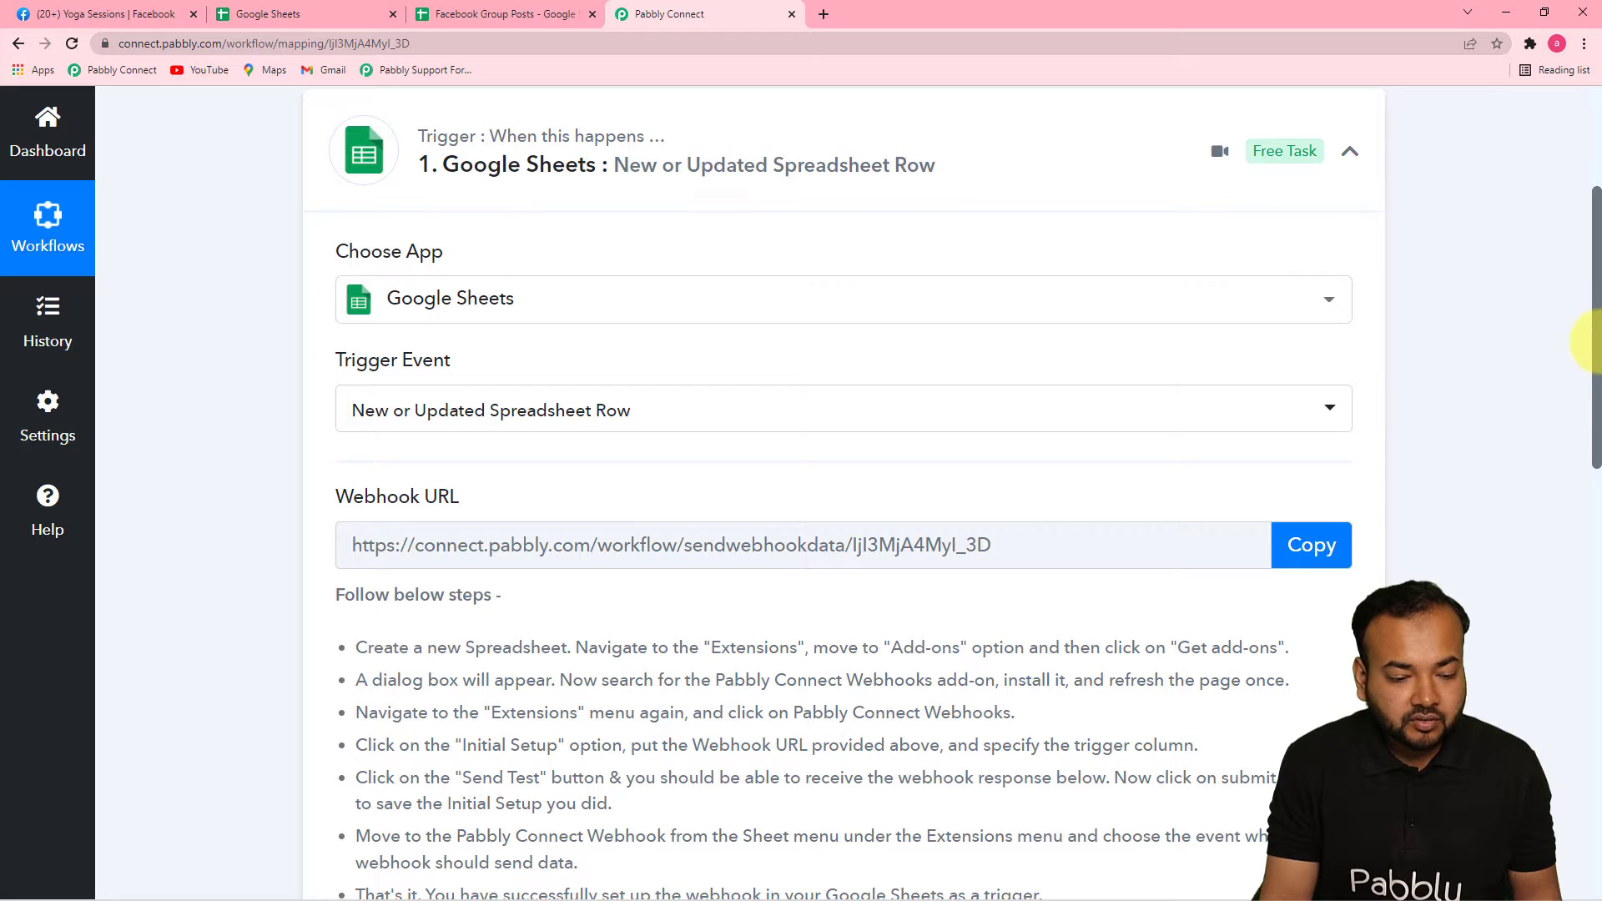
Step: Switch to the Facebook Group Posts spreadsheet and look up the Pabbly Connect Webhooks add-on in the Google Workspace Marketplace
{"action": "scroll", "coordinate": [1586, 343], "scroll_direction": "down", "scroll_amount": 3}
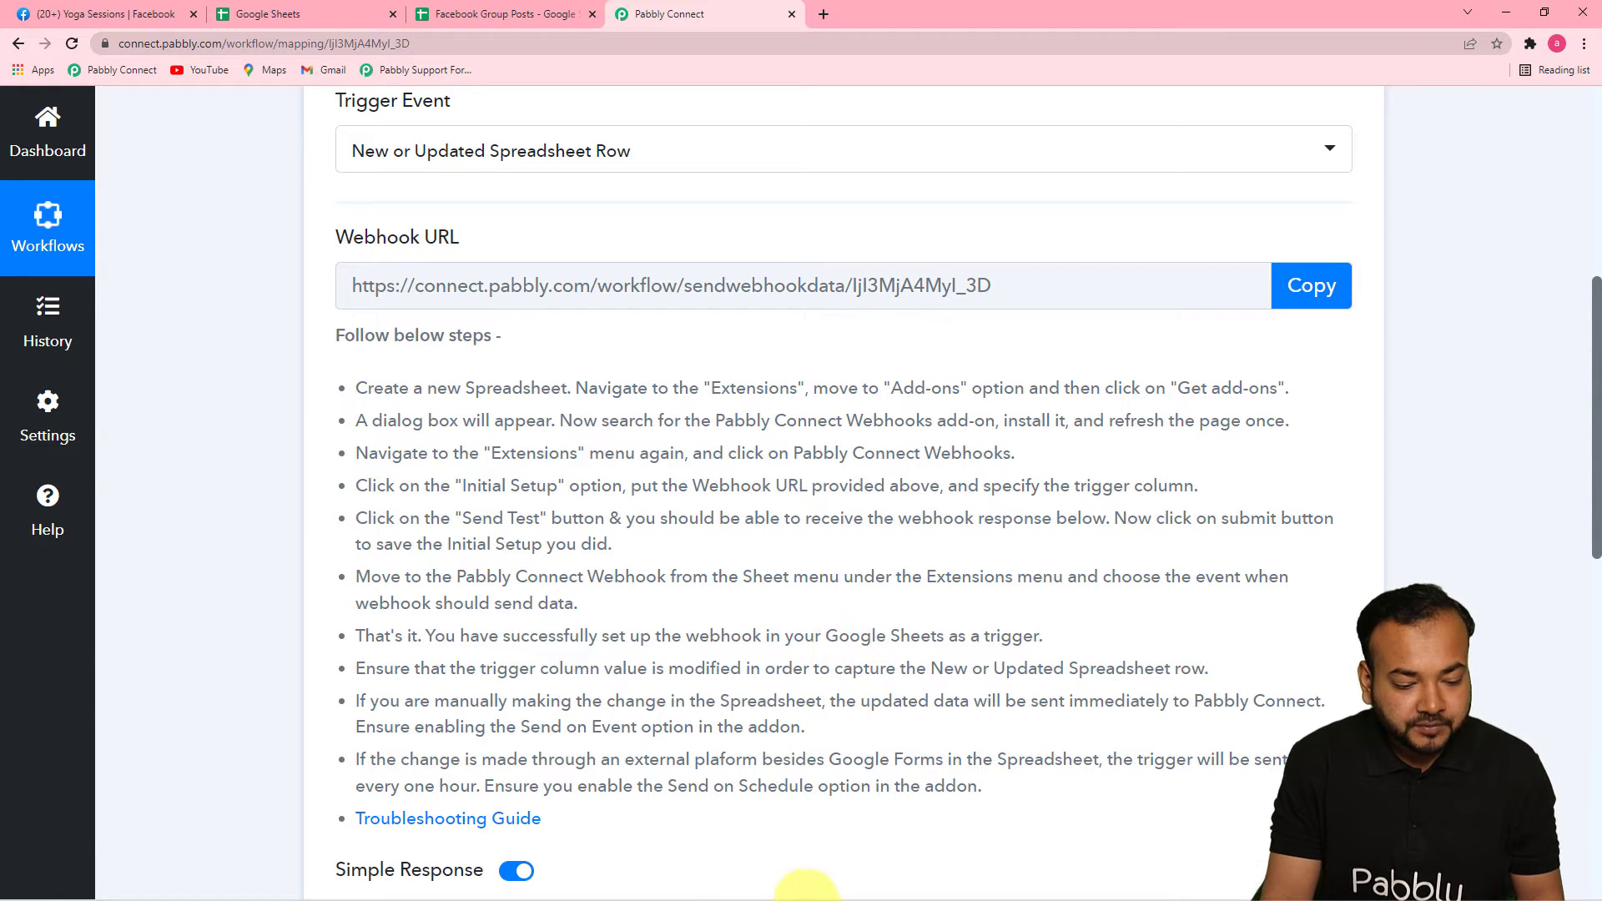
{"action": "mouse_move", "coordinate": [952, 883]}
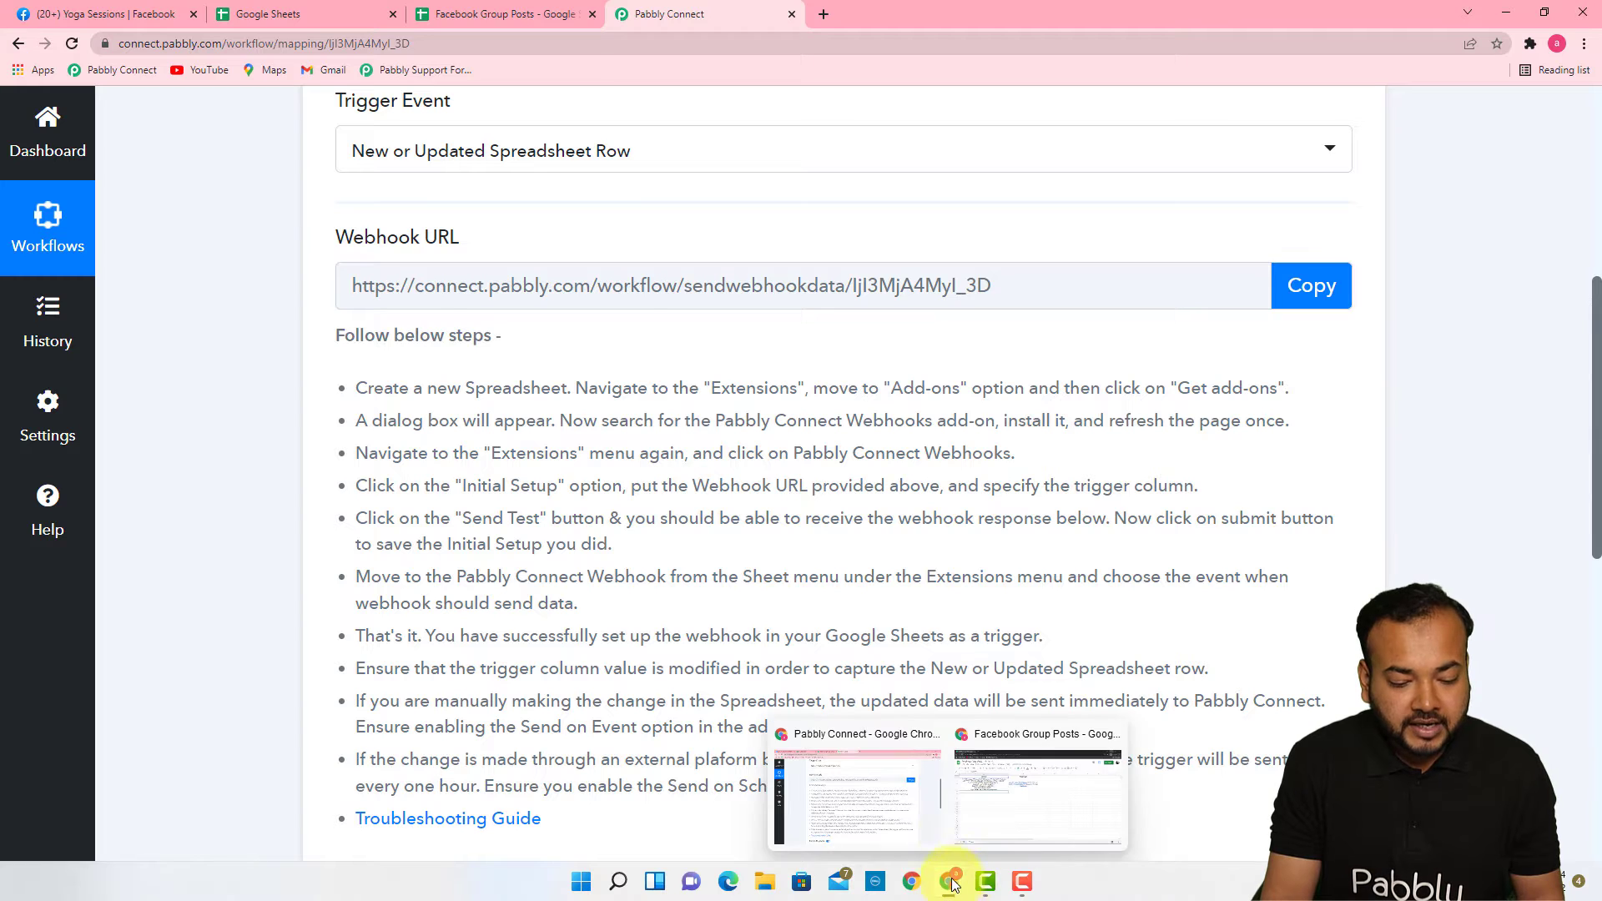
{"action": "left_click", "coordinate": [967, 814]}
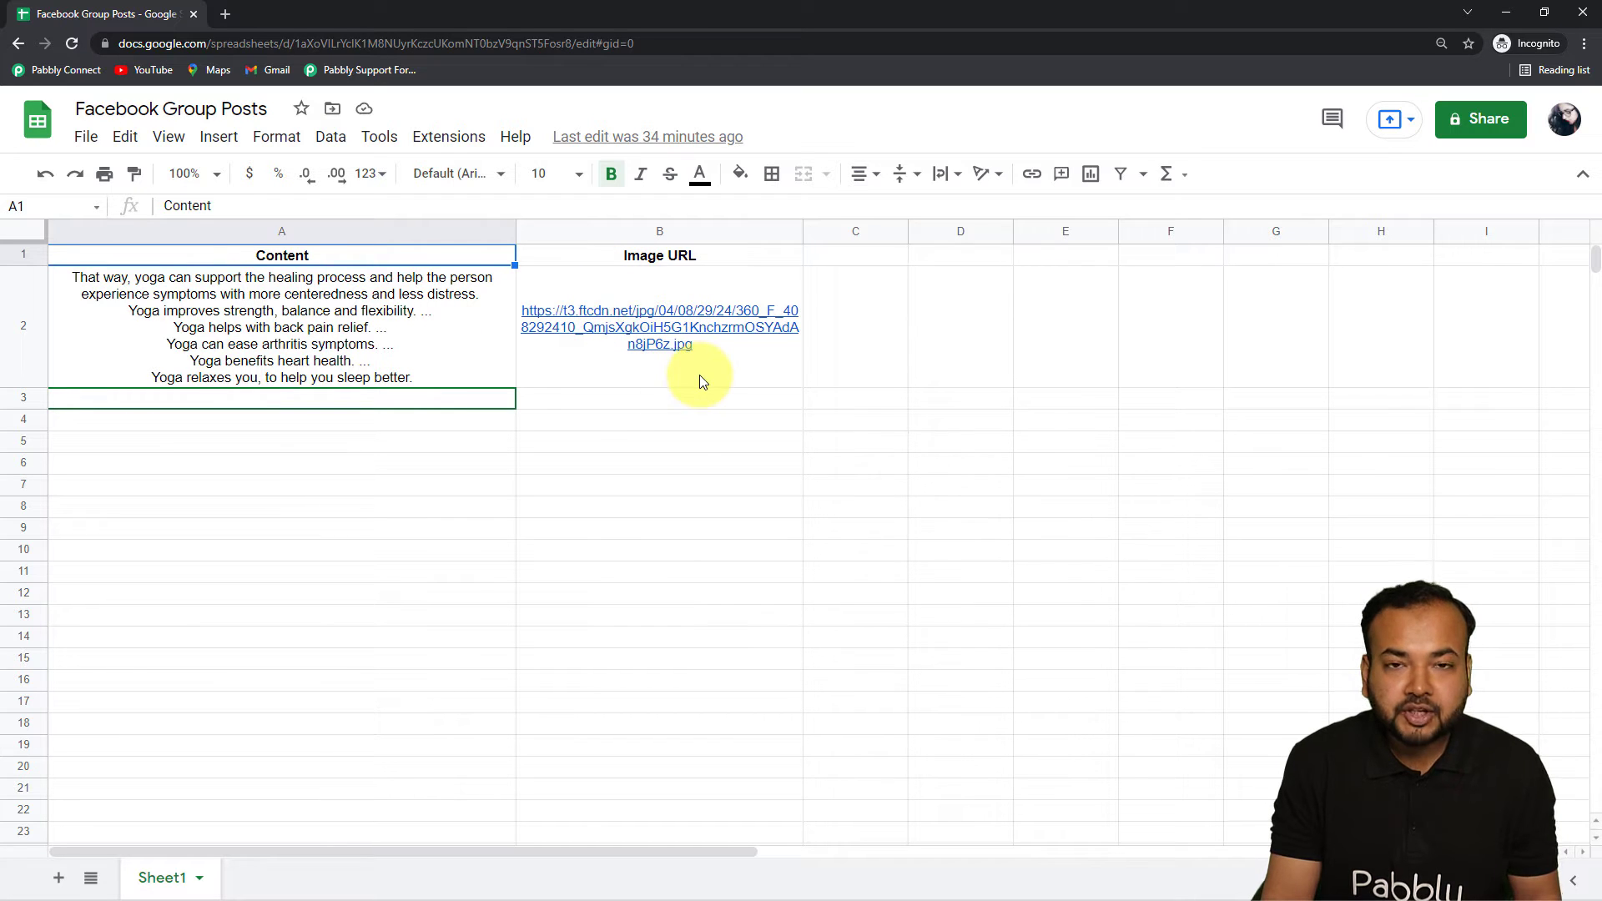
{"action": "mouse_move", "coordinate": [700, 374]}
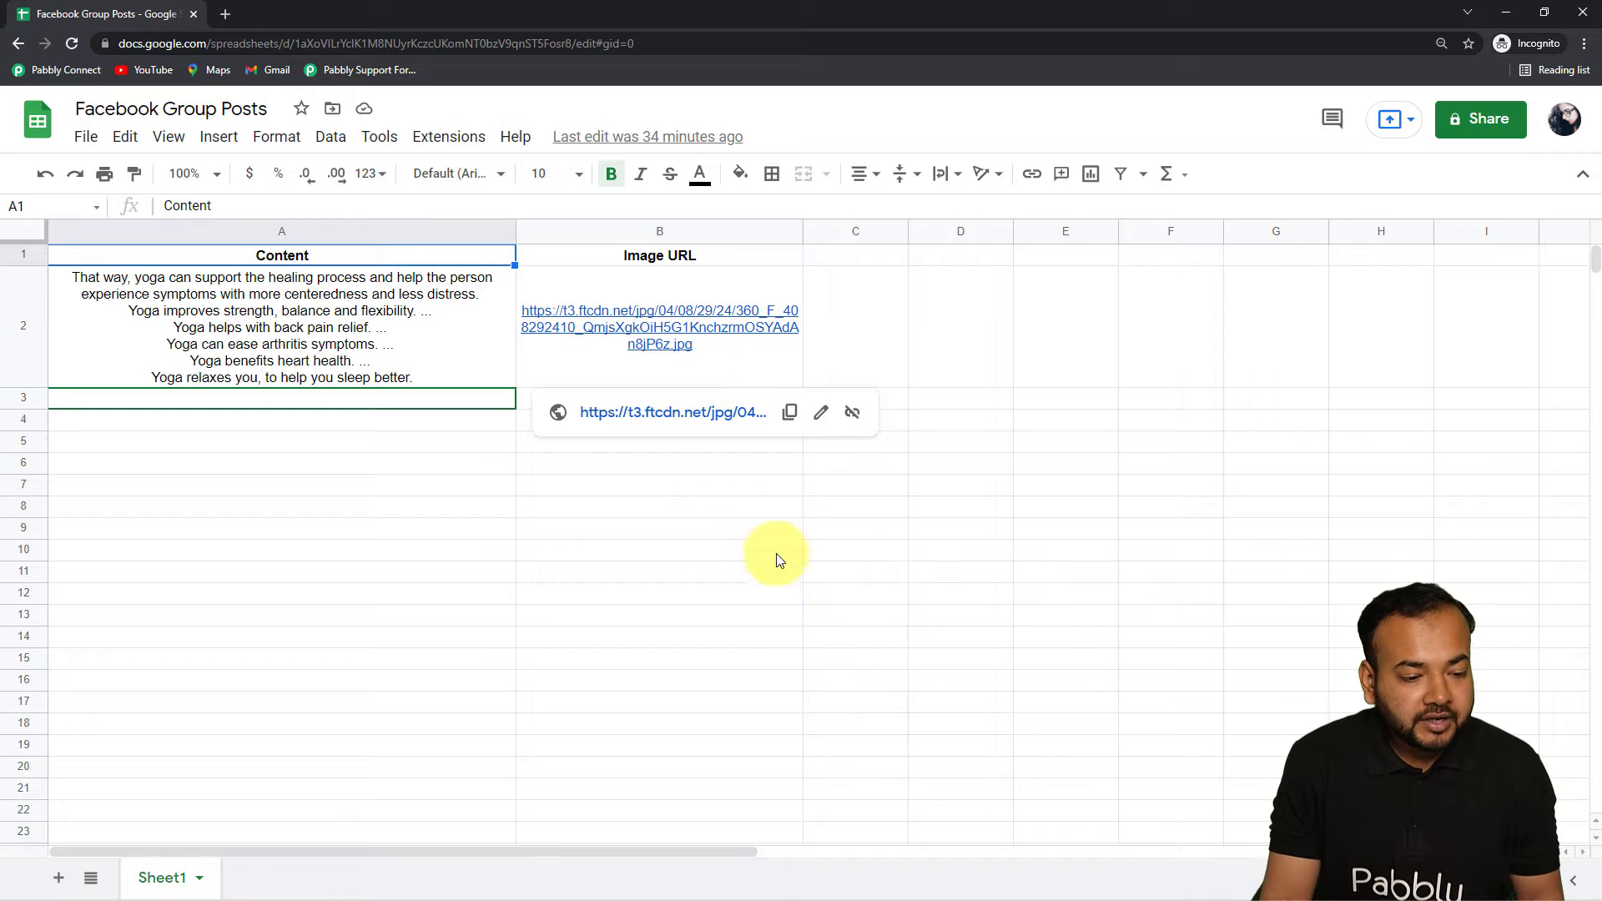
{"action": "left_click", "coordinate": [445, 142]}
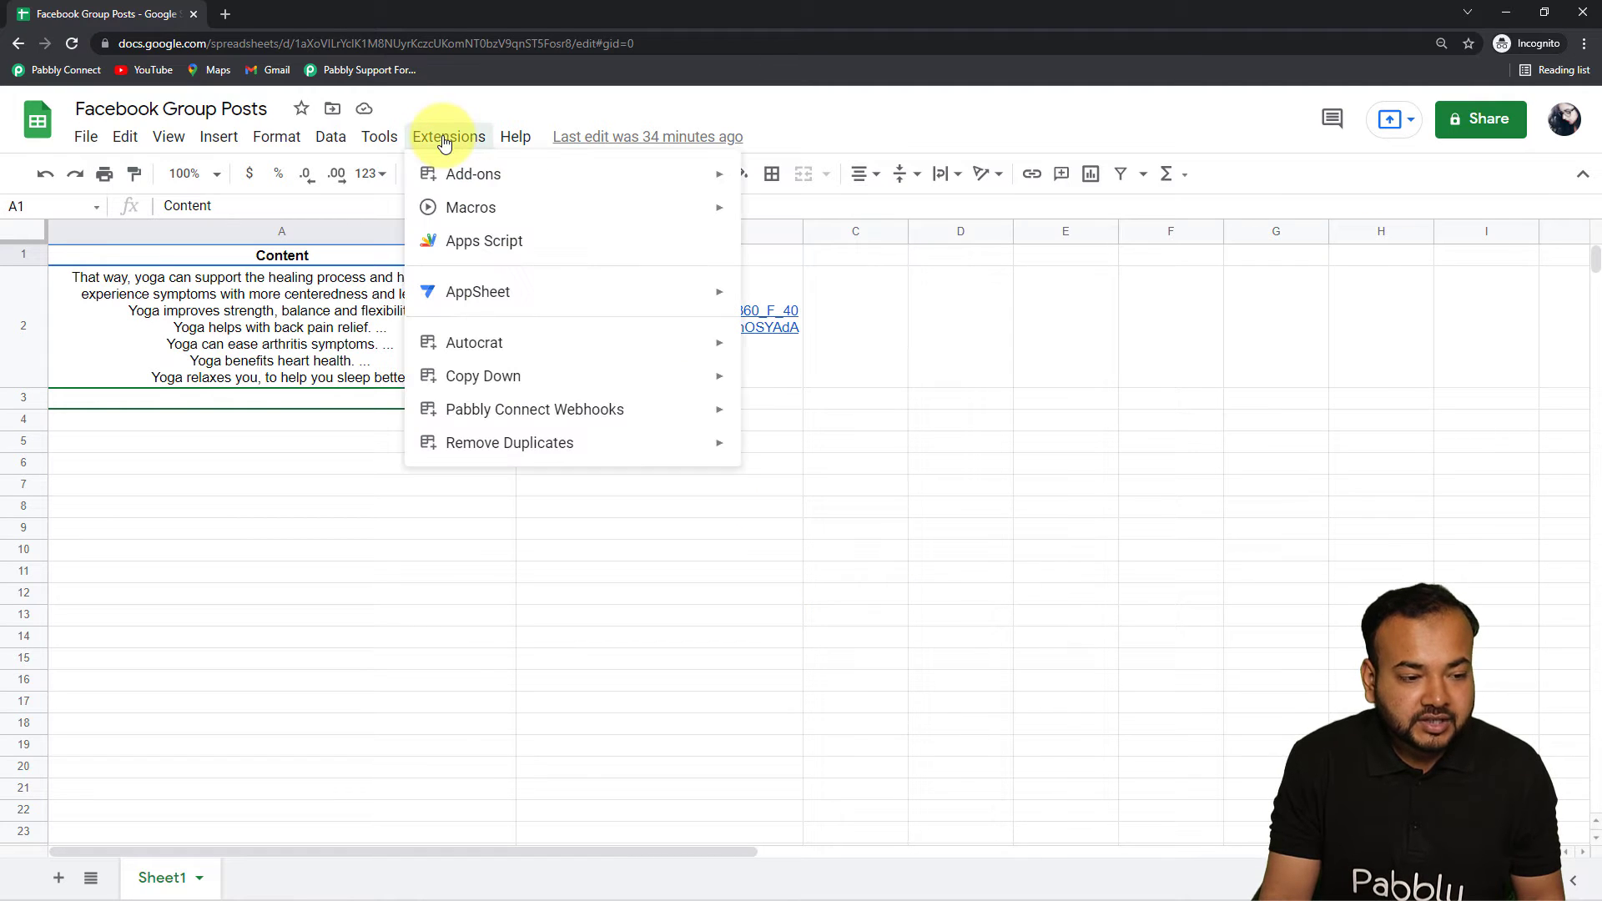
{"action": "mouse_move", "coordinate": [451, 183]}
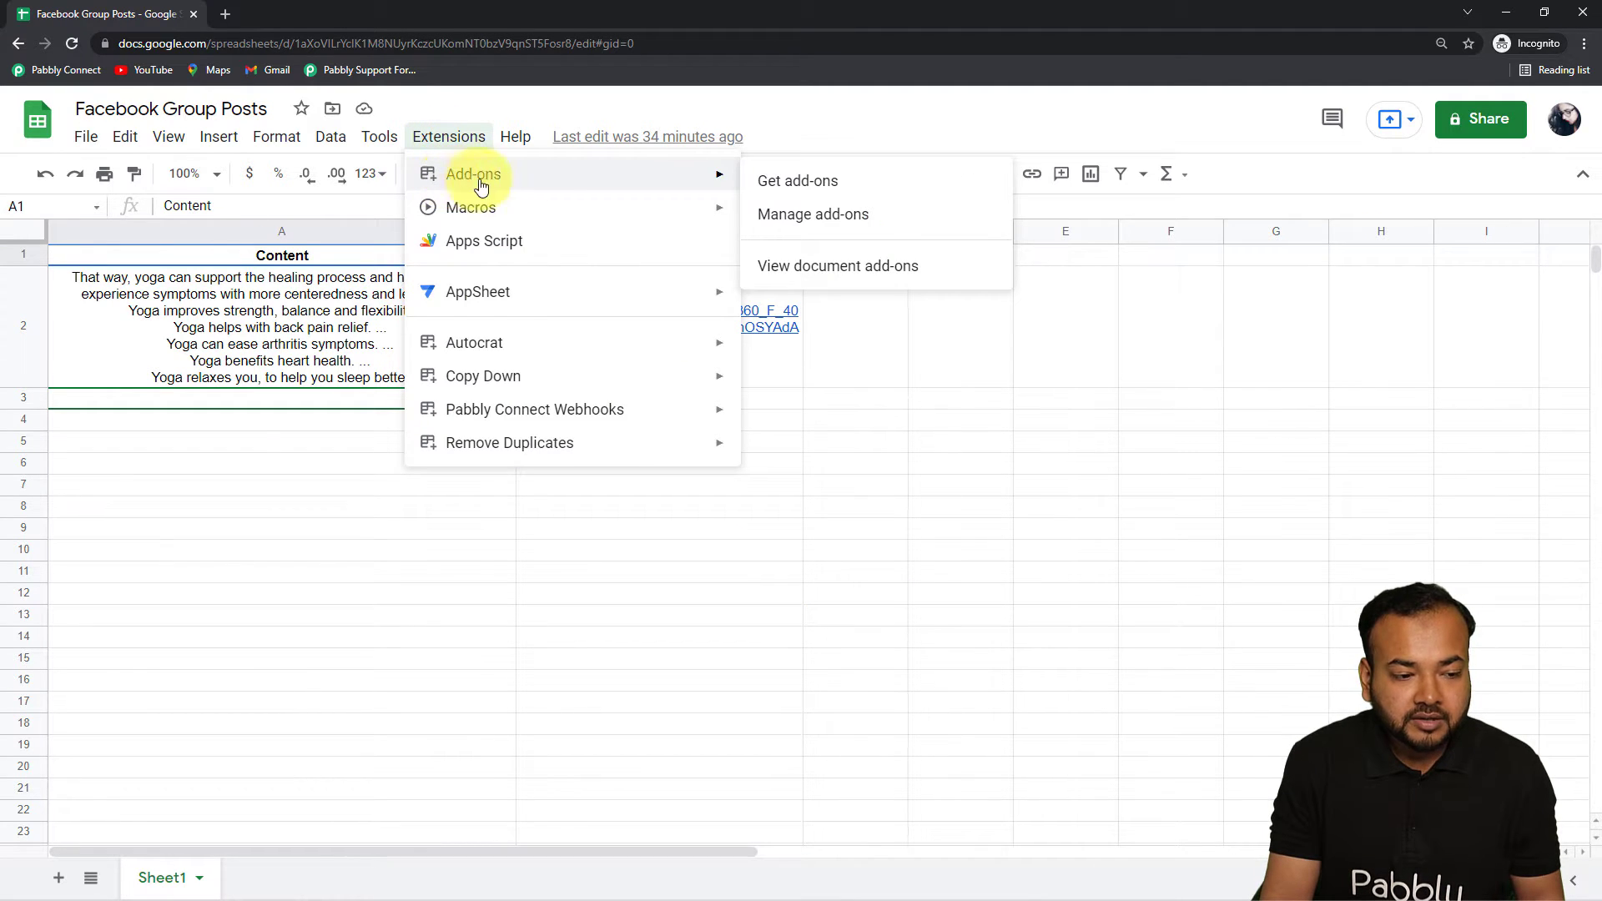
{"action": "left_click", "coordinate": [850, 194]}
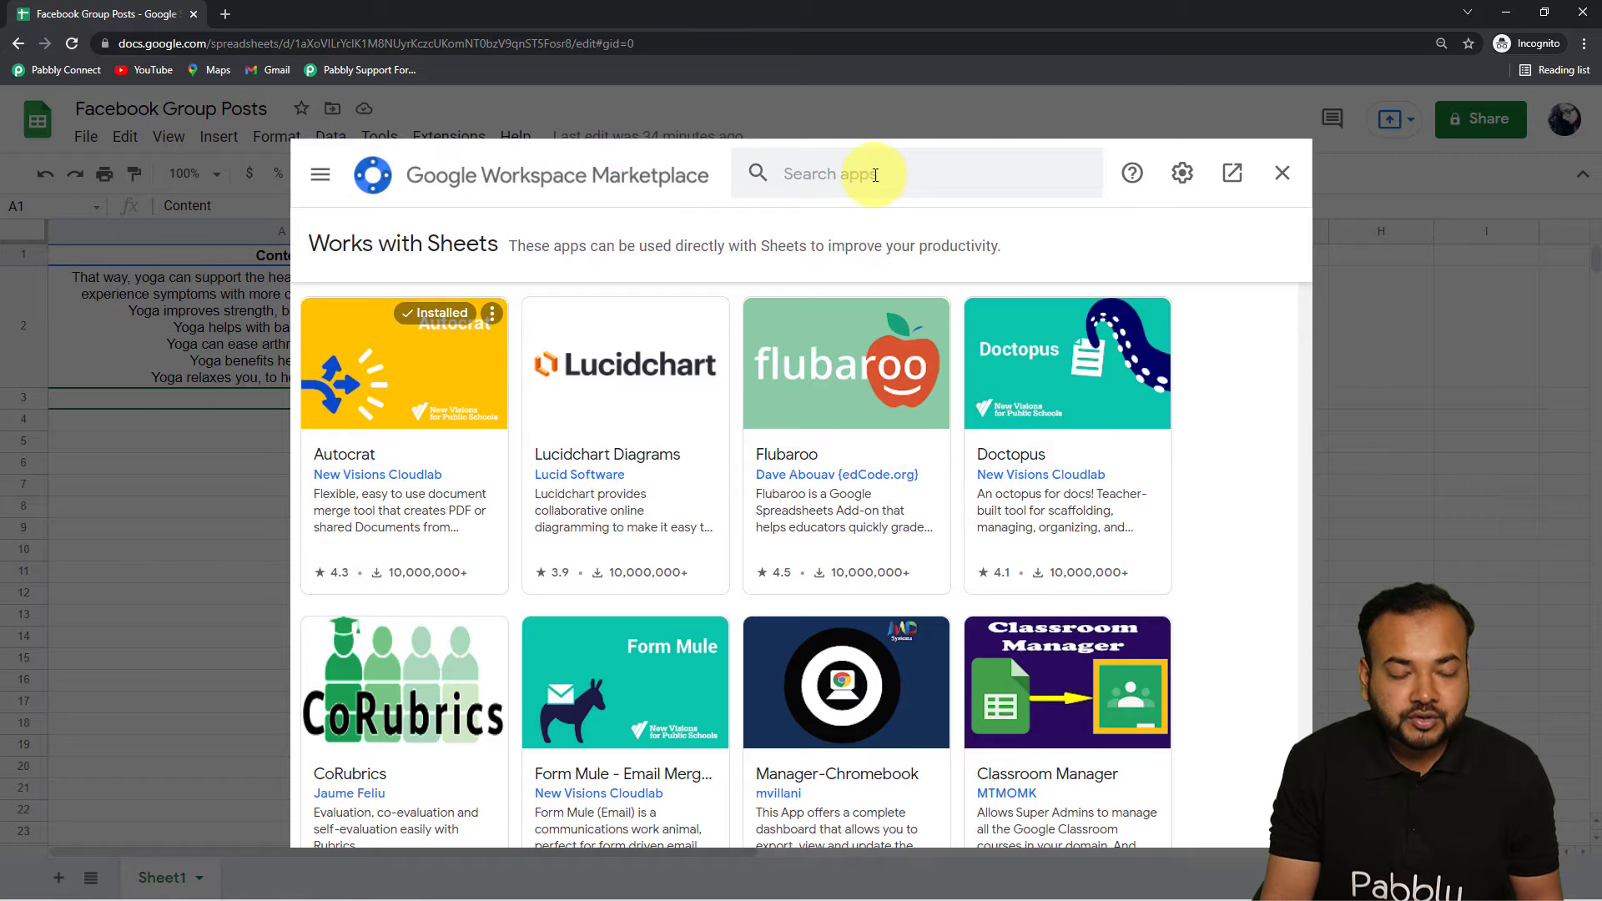
{"action": "left_click", "coordinate": [875, 176]}
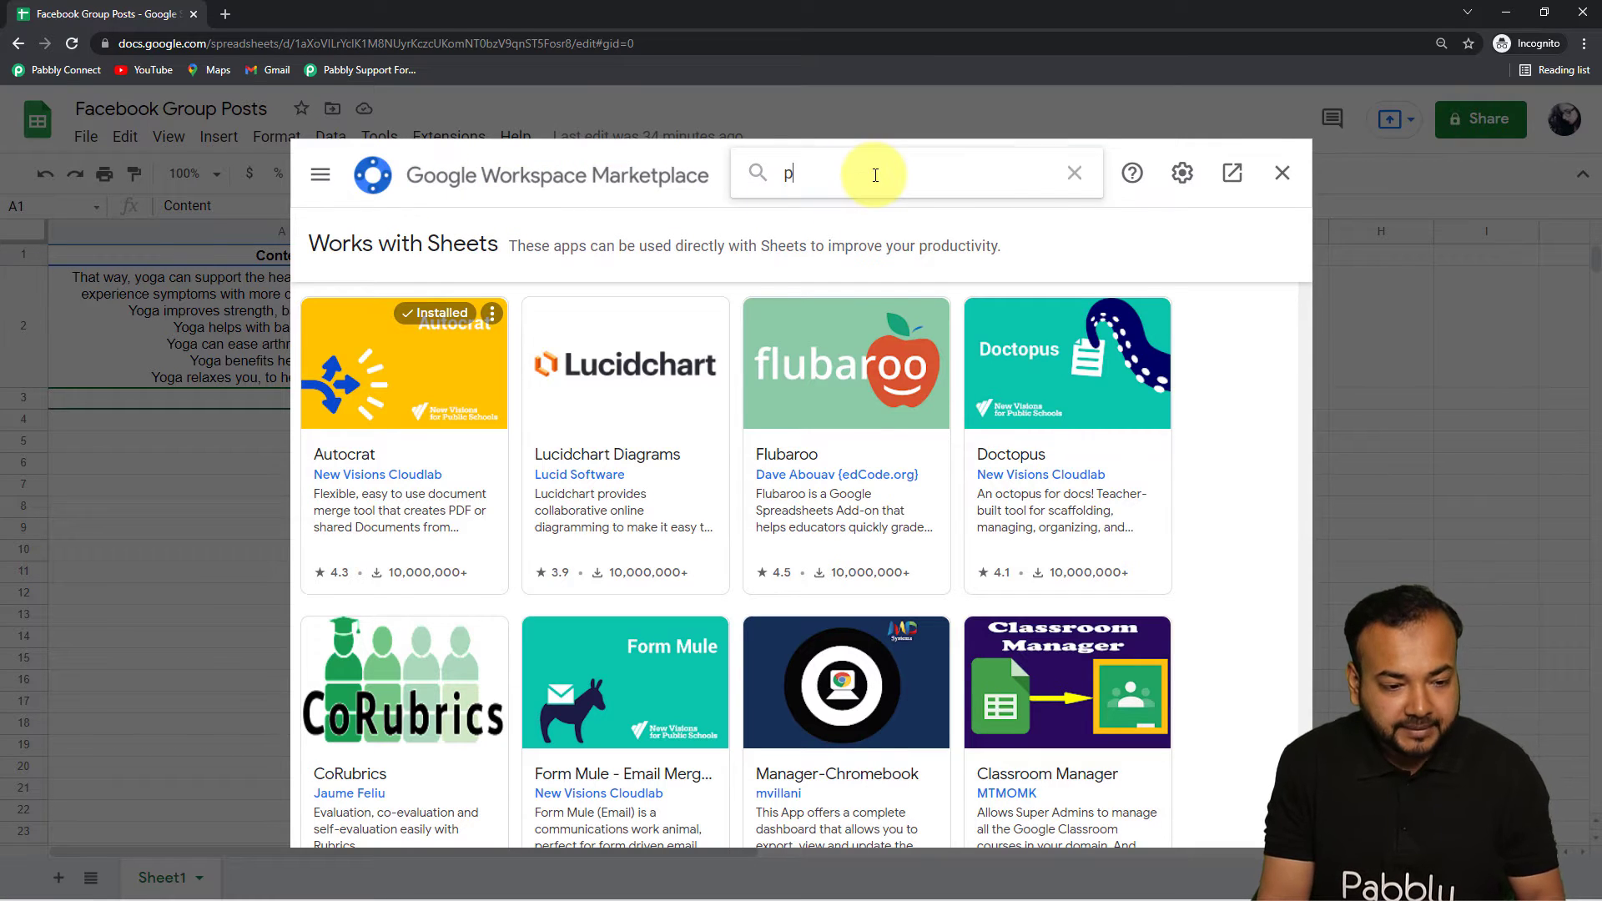
{"action": "type", "text": "pabbl"}
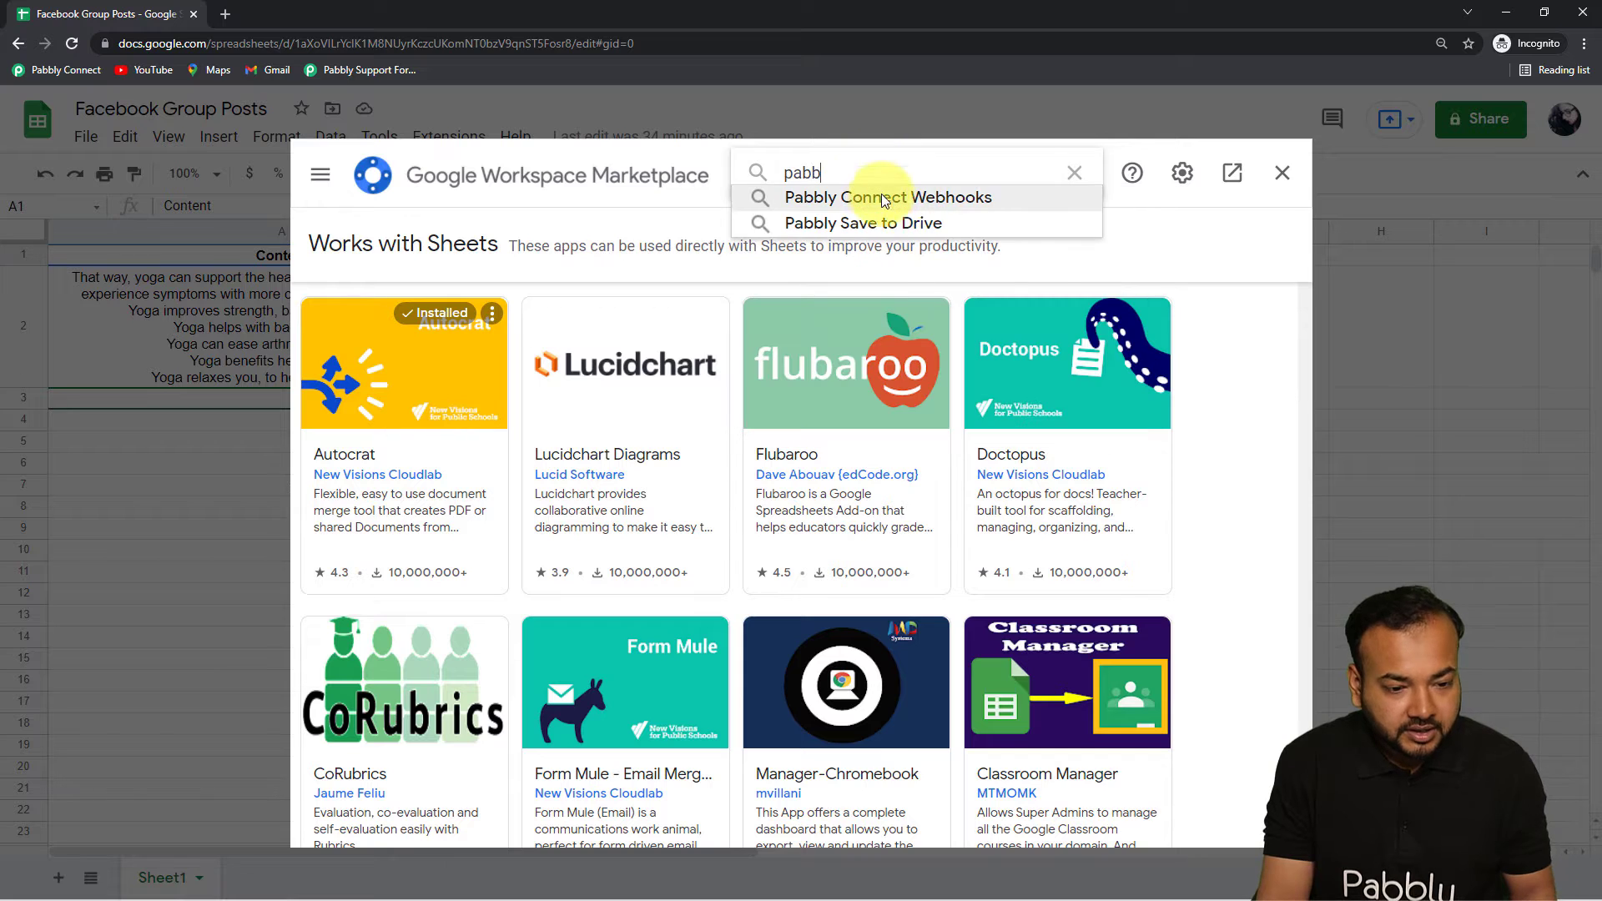
{"action": "left_click", "coordinate": [879, 205]}
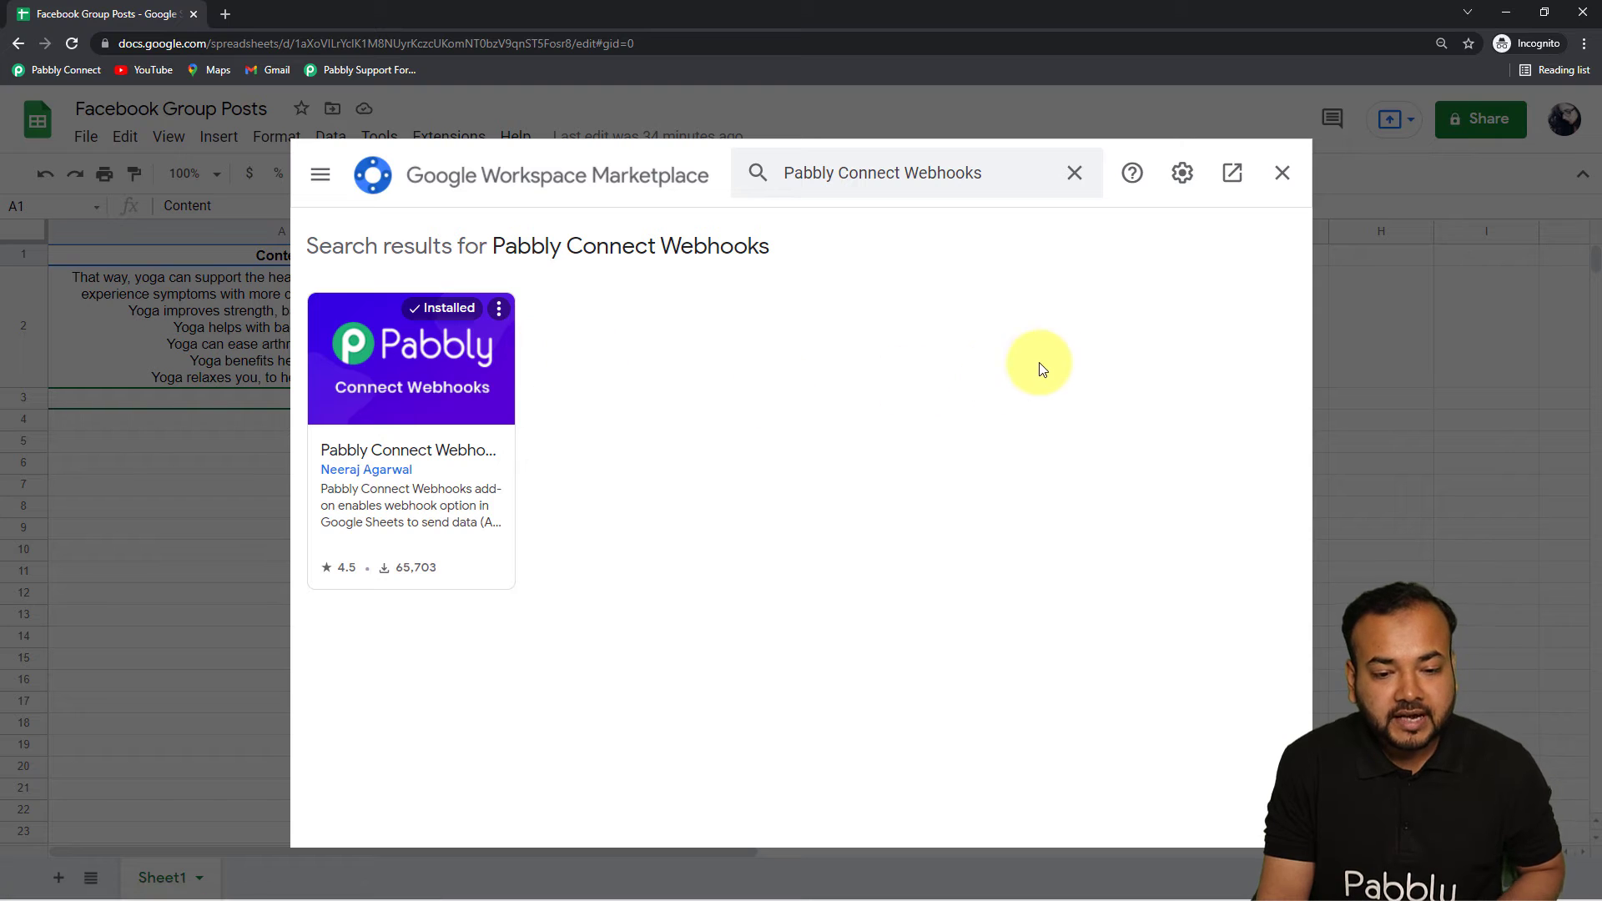
{"action": "left_click", "coordinate": [1283, 173]}
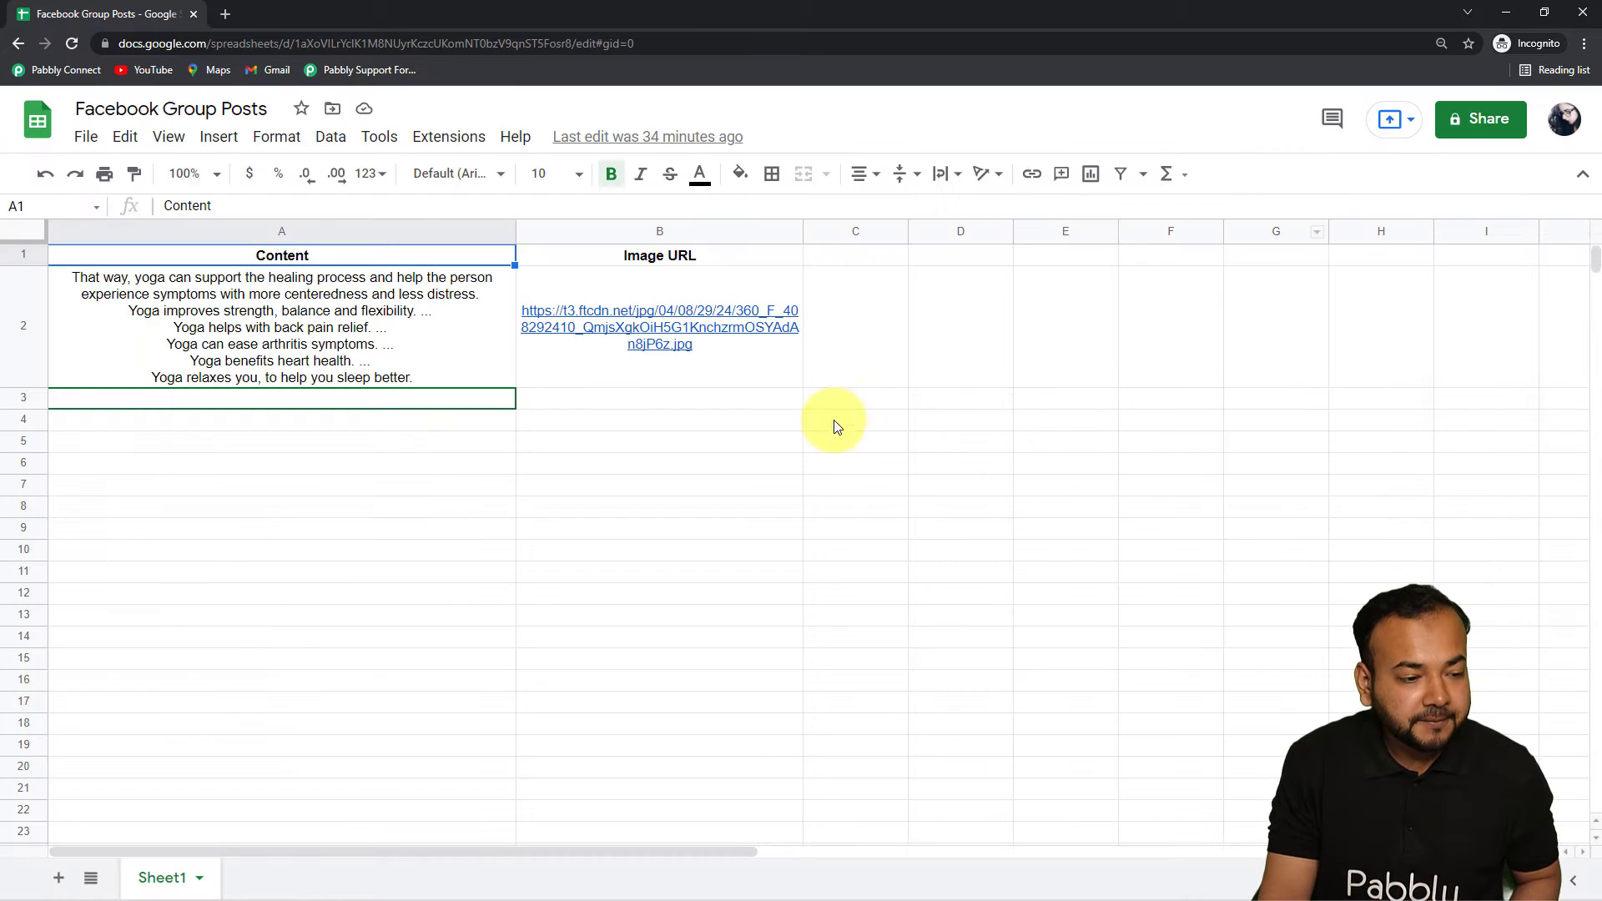
Step: Reload the spreadsheet and review the Initial Setup of the Pabbly Connect Webhooks add-on, then close it
{"action": "left_click", "coordinate": [71, 44]}
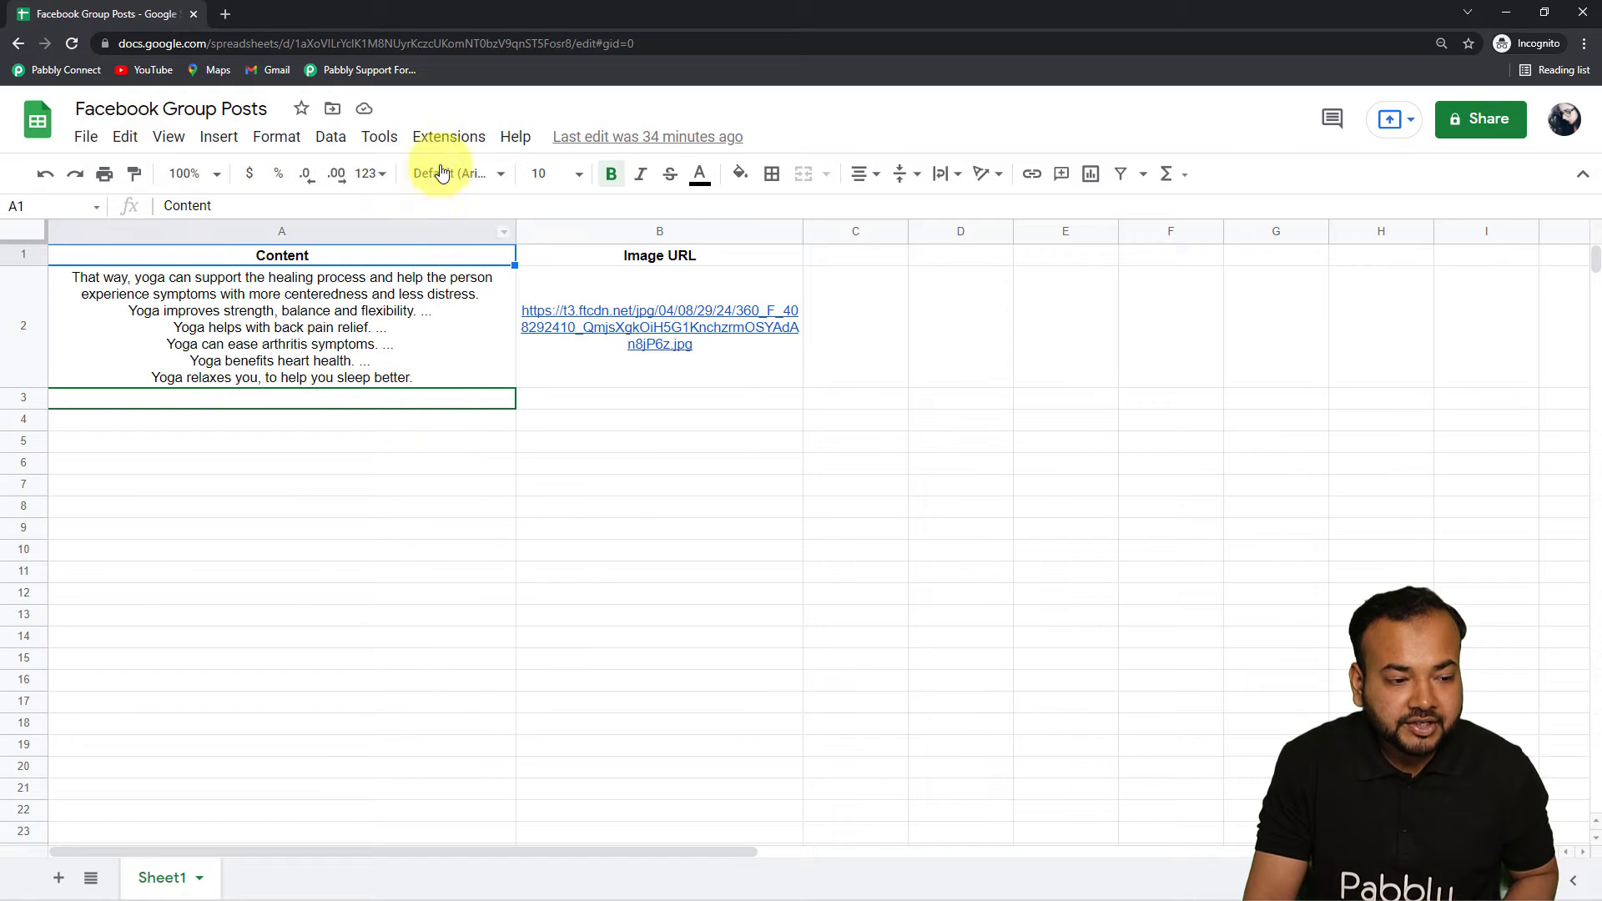
{"action": "left_click", "coordinate": [448, 137]}
{"action": "left_click", "coordinate": [515, 136]}
{"action": "left_click", "coordinate": [448, 137]}
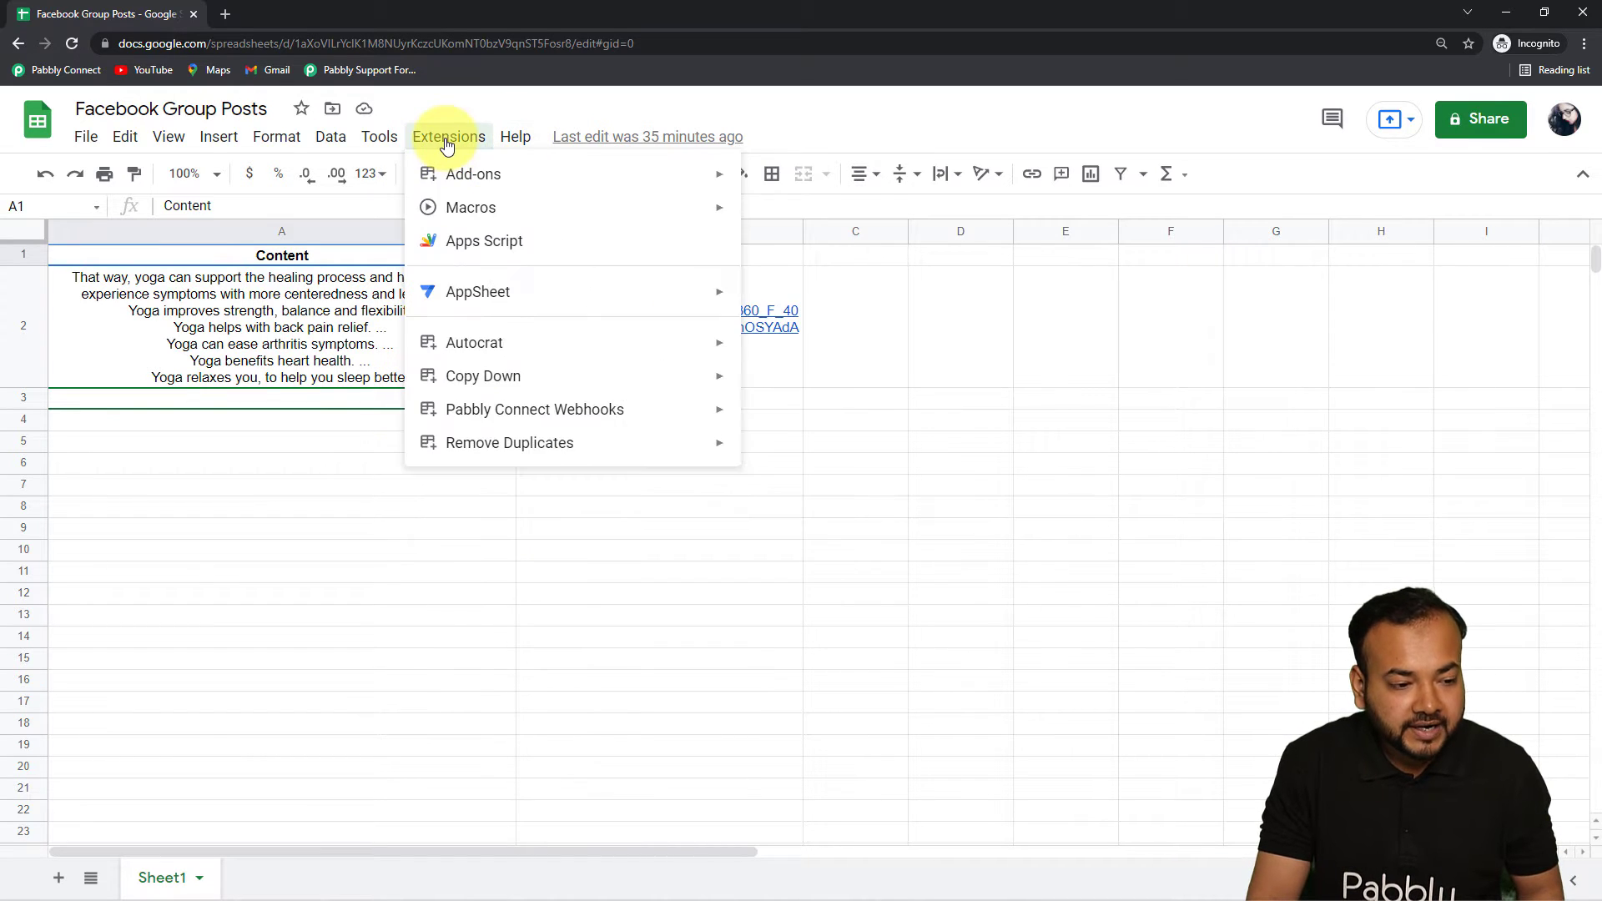
{"action": "mouse_move", "coordinate": [424, 417]}
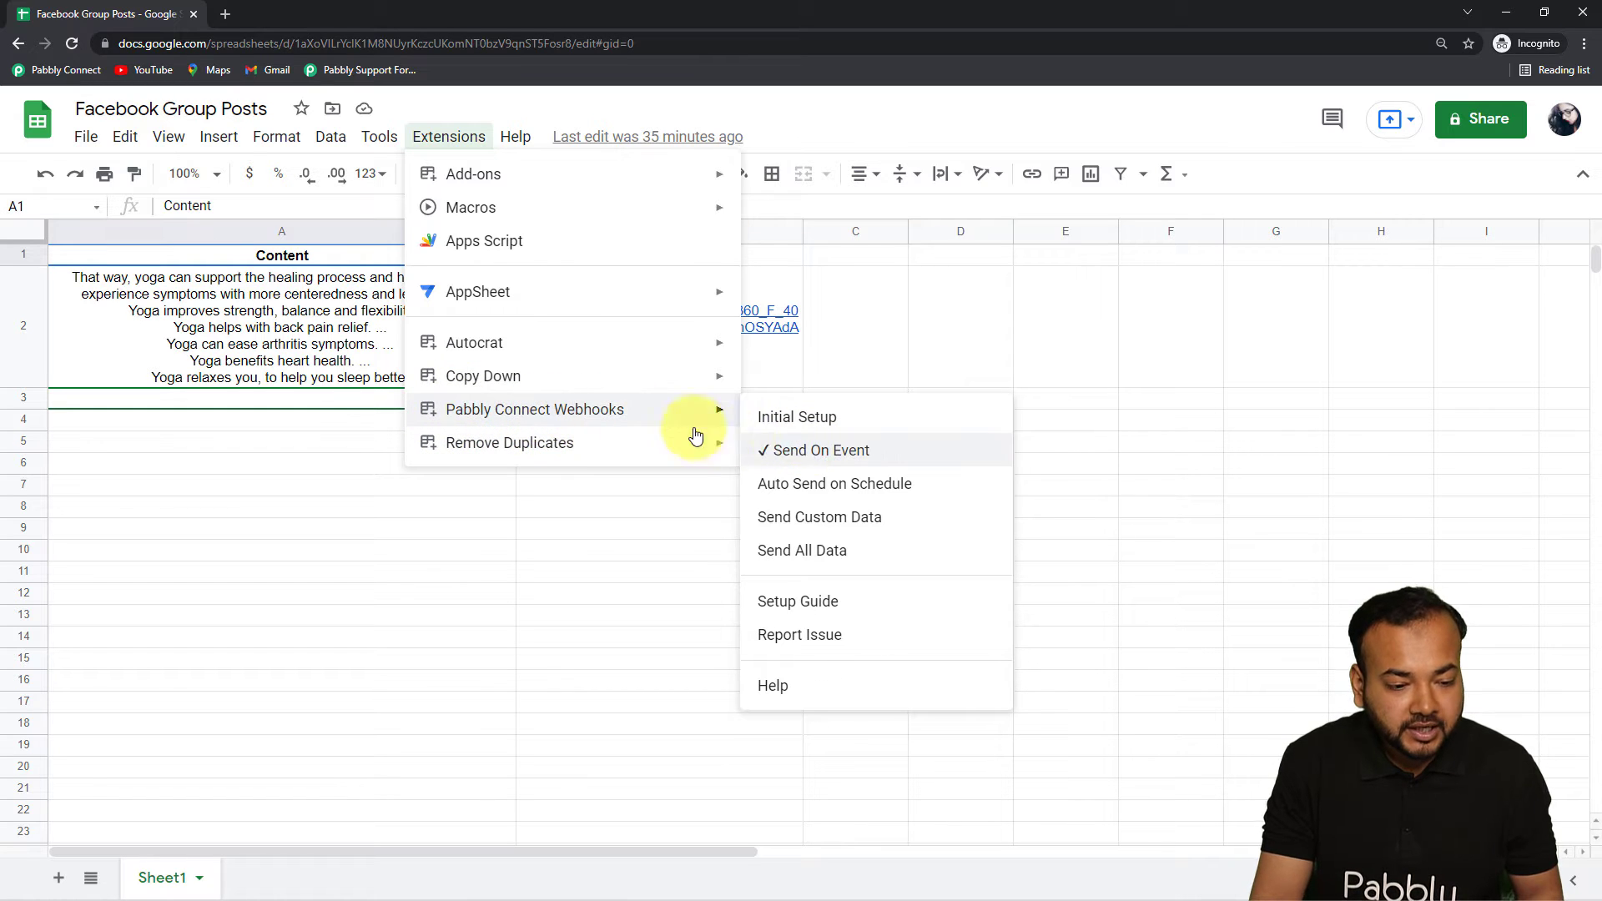
{"action": "left_click", "coordinate": [824, 429]}
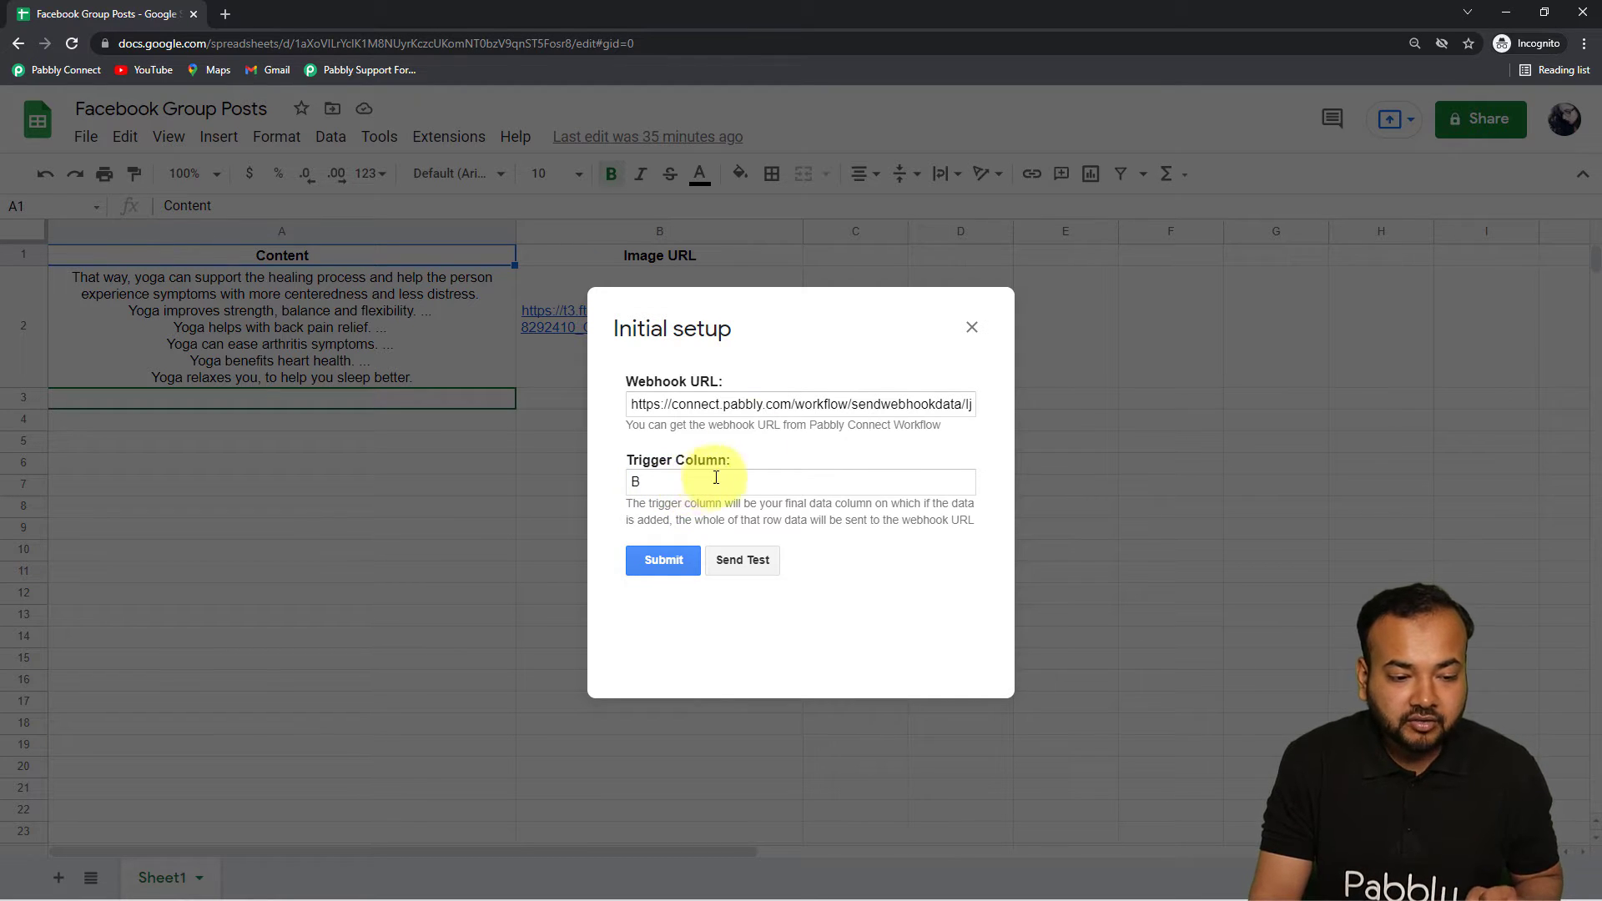
{"action": "left_click", "coordinate": [971, 328]}
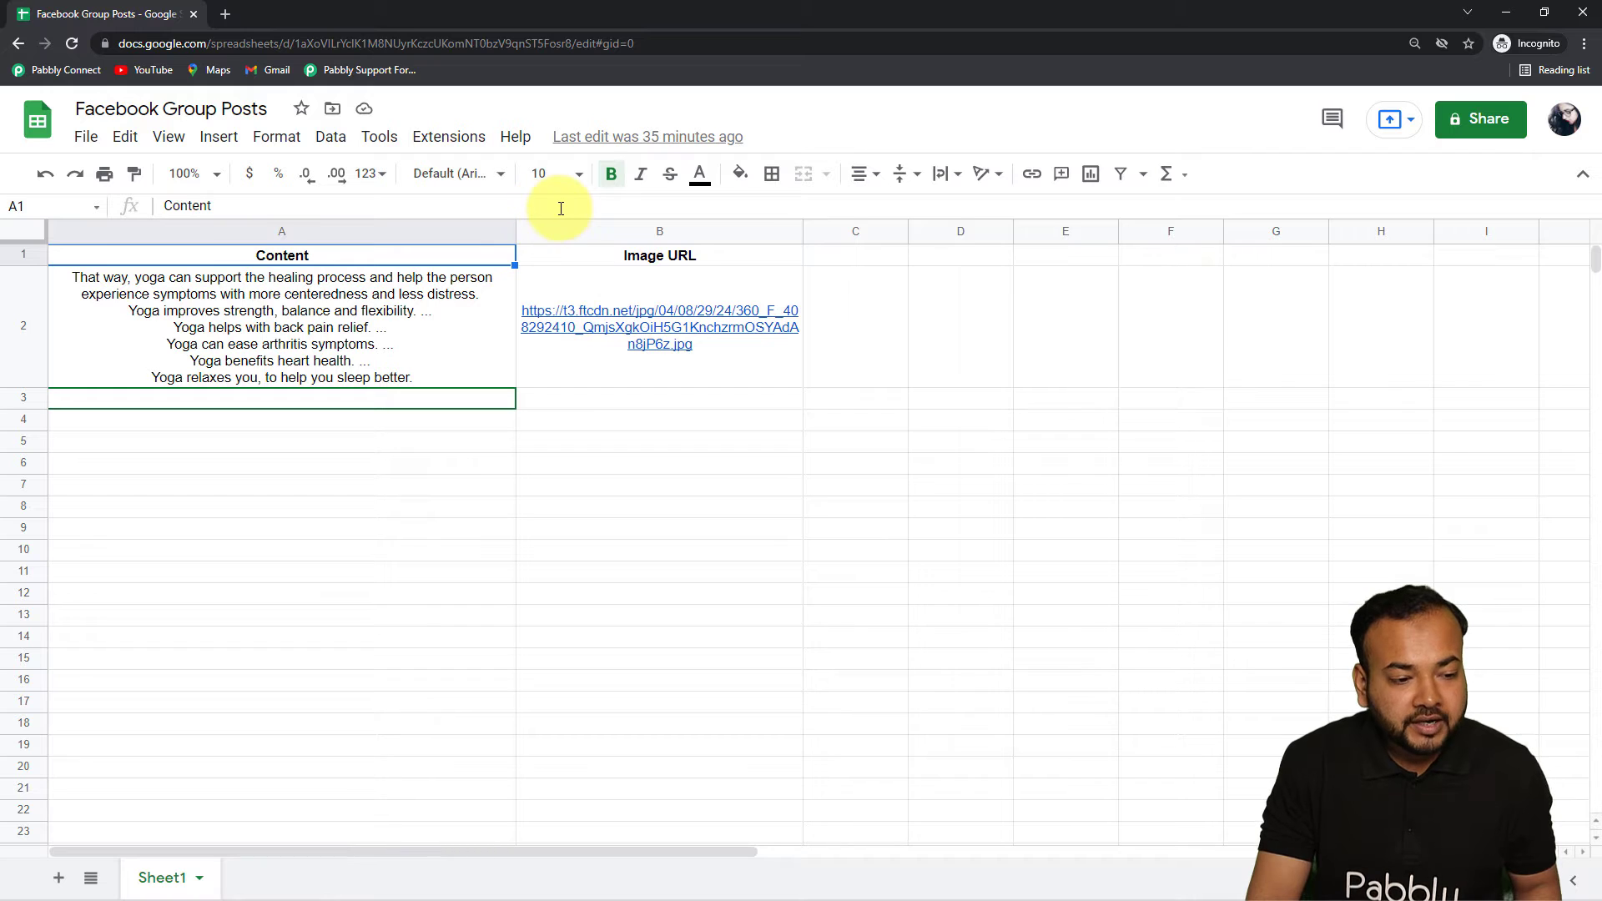
Step: Return to the Pabbly Connect workflow and copy the webhook URL of the Google Sheets trigger
{"action": "left_click", "coordinate": [462, 140]}
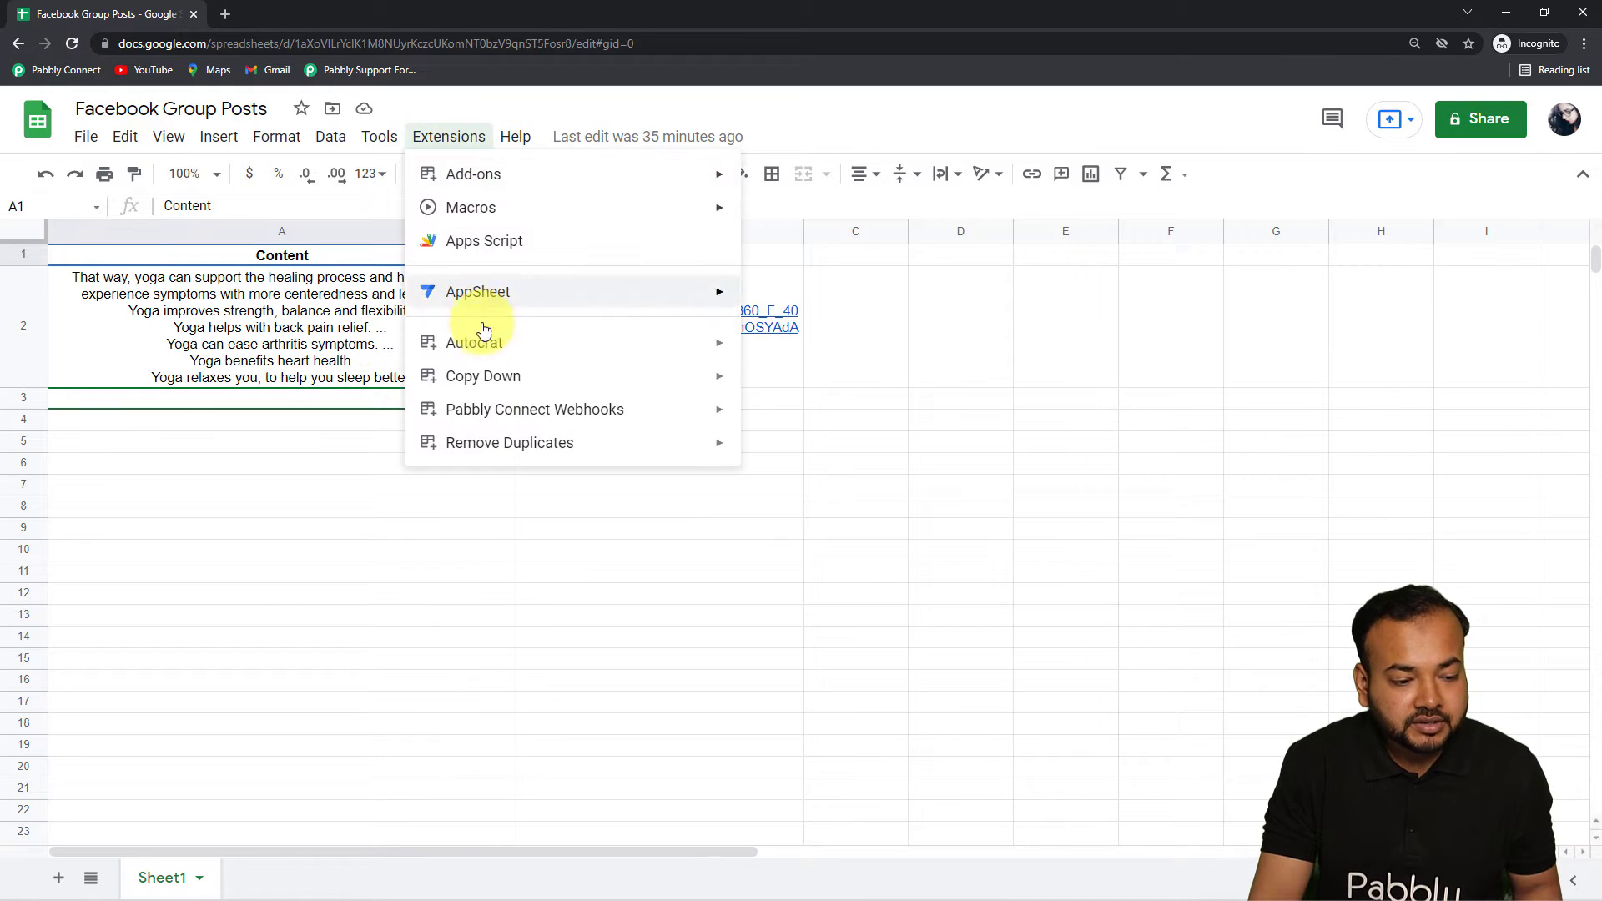
{"action": "mouse_move", "coordinate": [498, 422]}
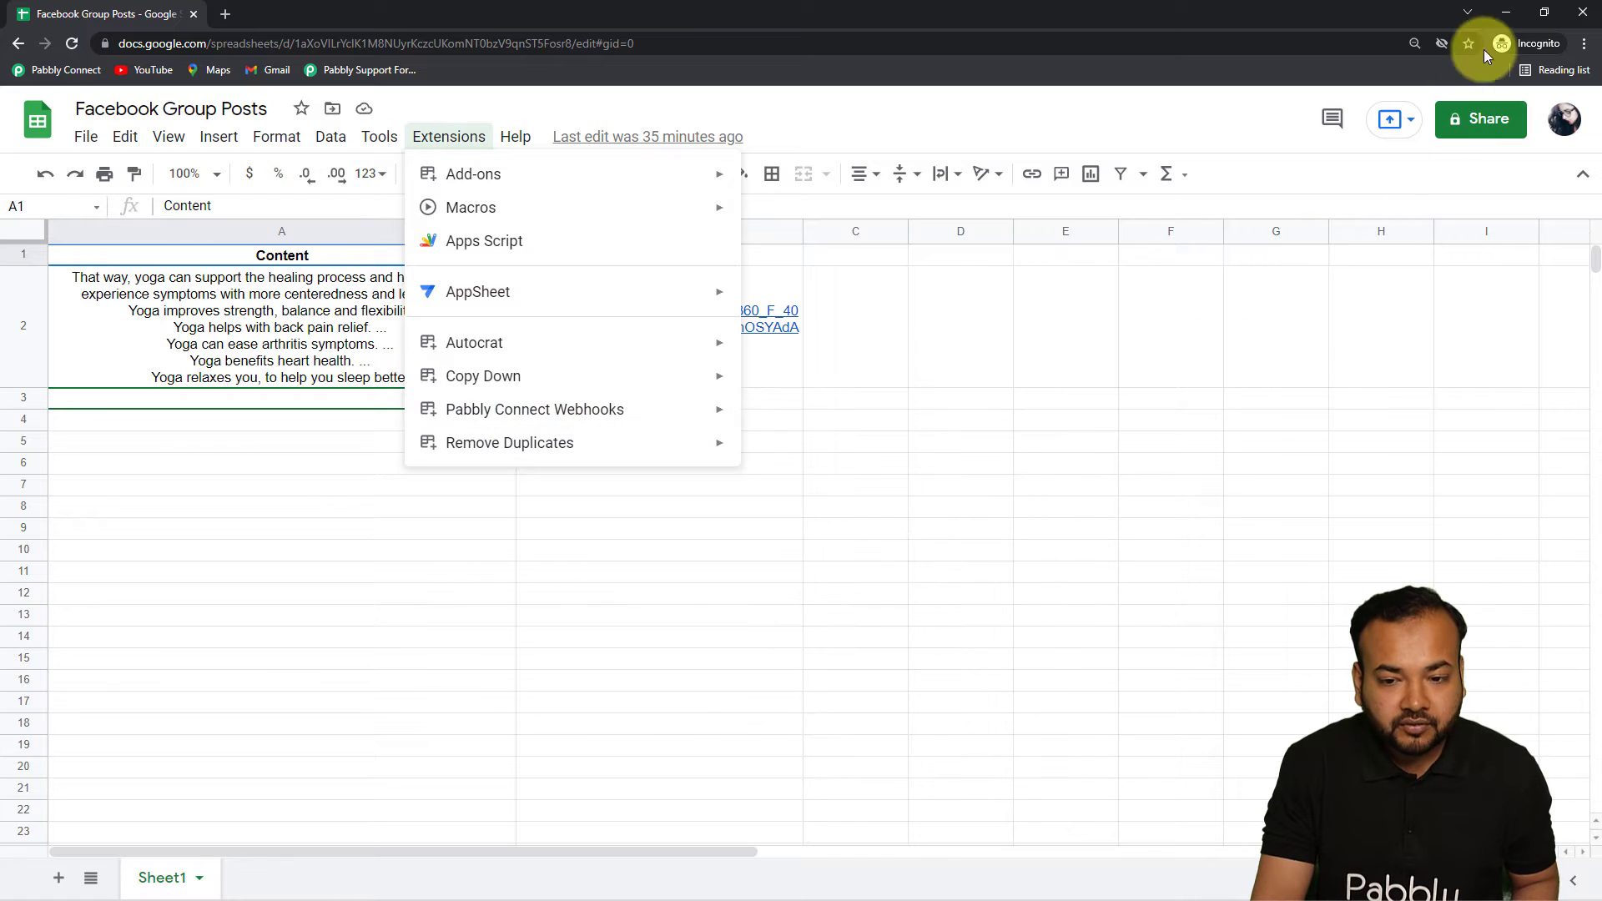
{"action": "left_click", "coordinate": [1507, 13]}
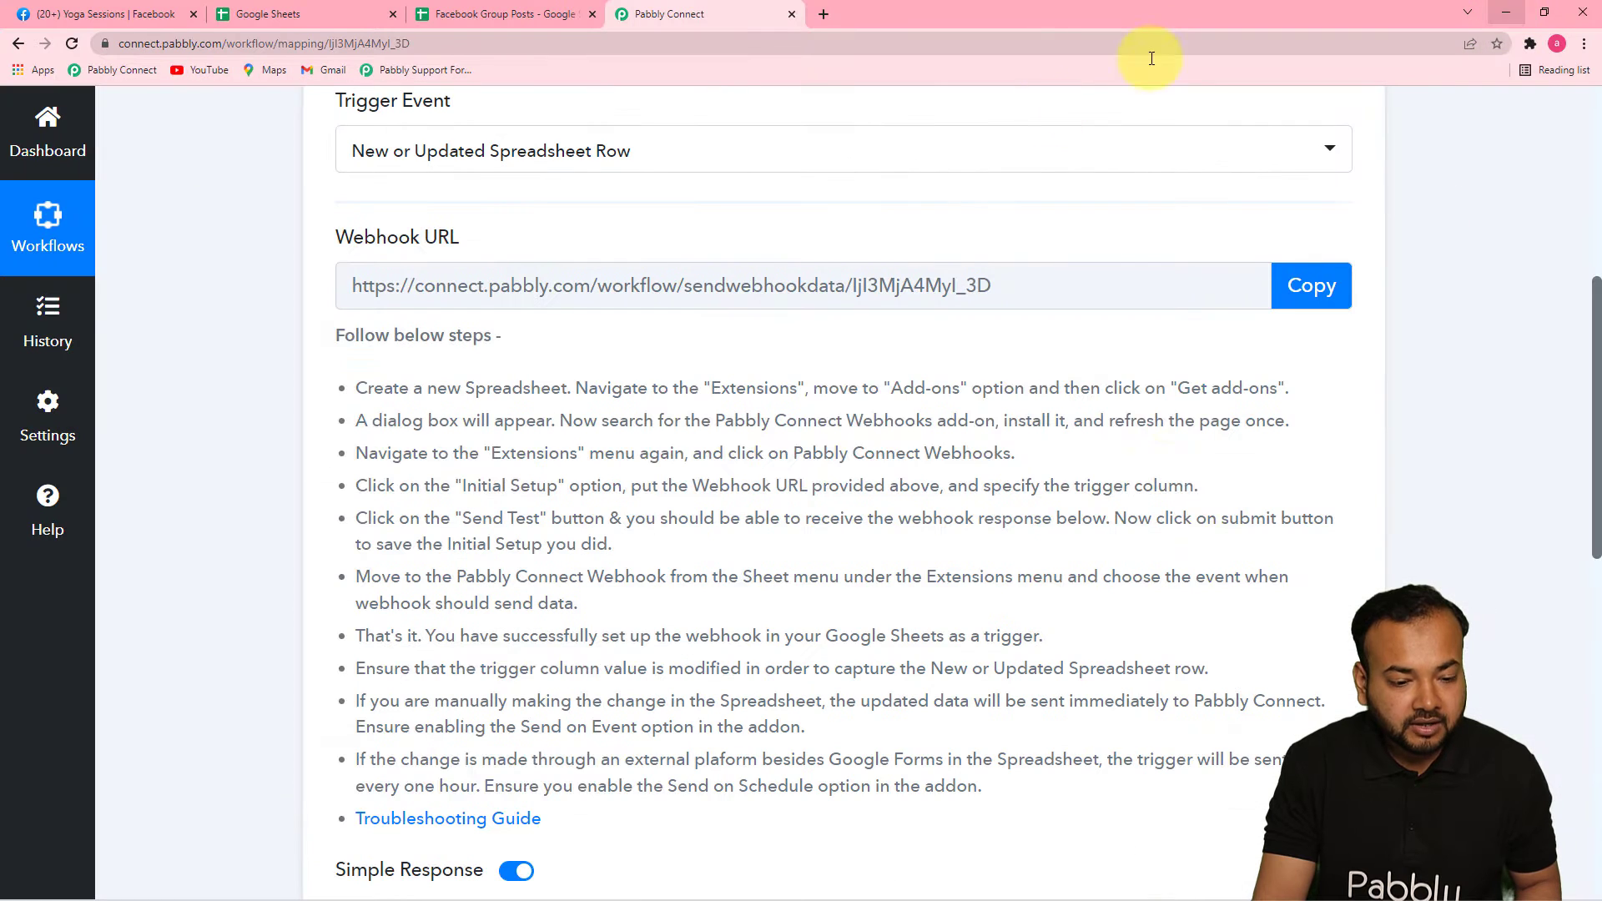
{"action": "left_click", "coordinate": [1338, 314]}
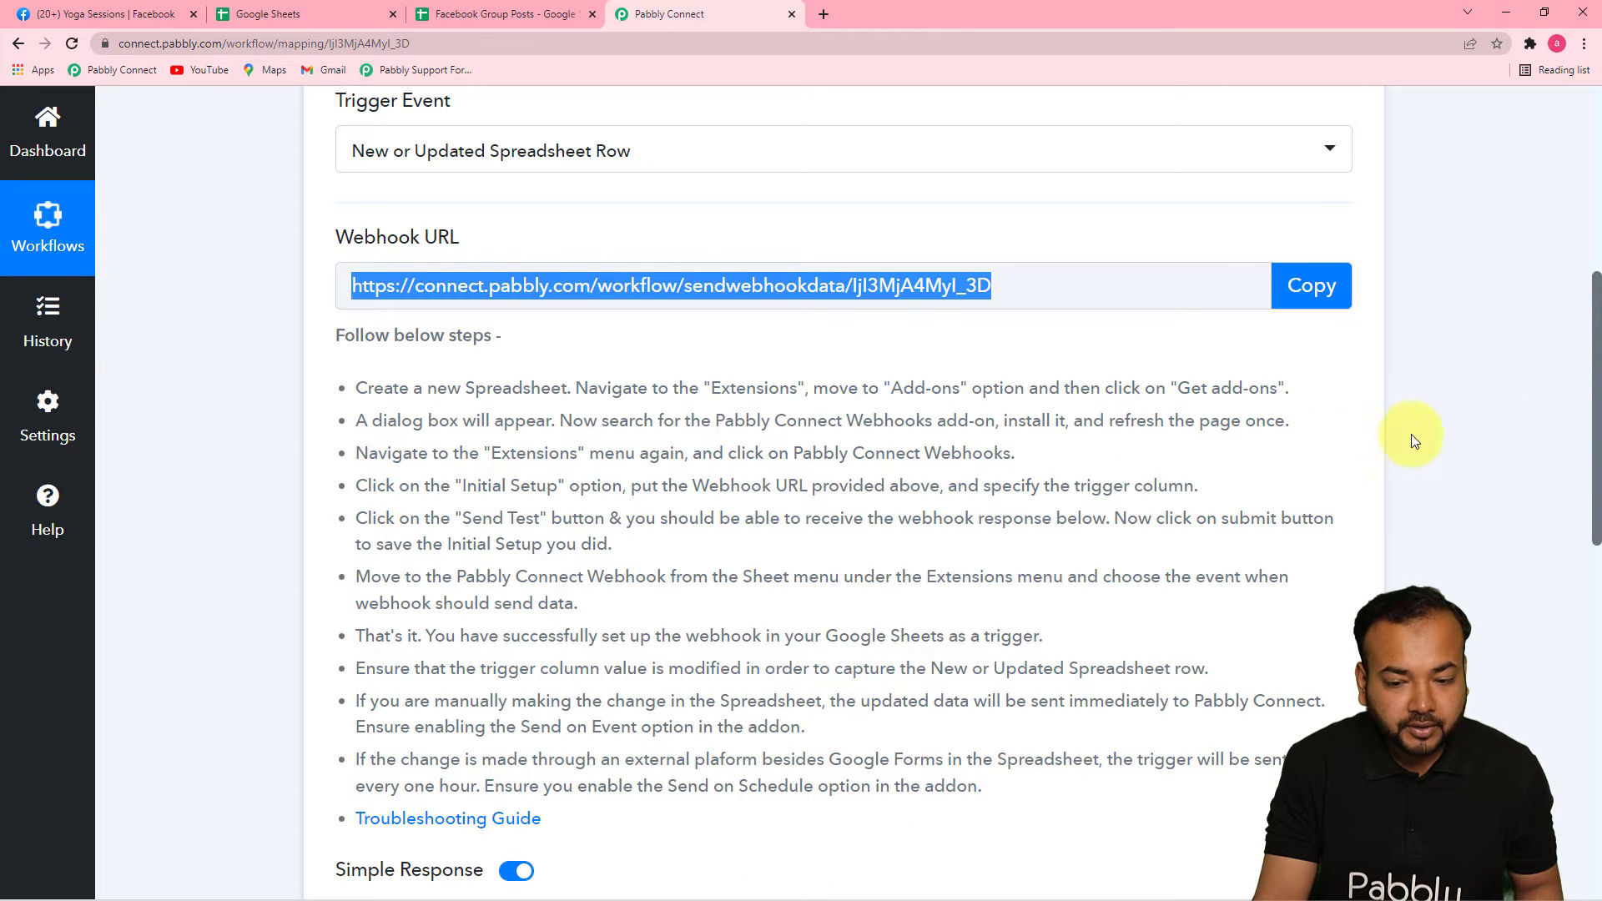
Step: In the Facebook Group Posts spreadsheet, replace the webhook URL in the Pabbly Connect Webhooks Initial Setup with the copied one
{"action": "left_click_drag", "start_coordinate": [1584, 368], "coordinate": [1585, 415]}
{"action": "mouse_move", "coordinate": [914, 898]}
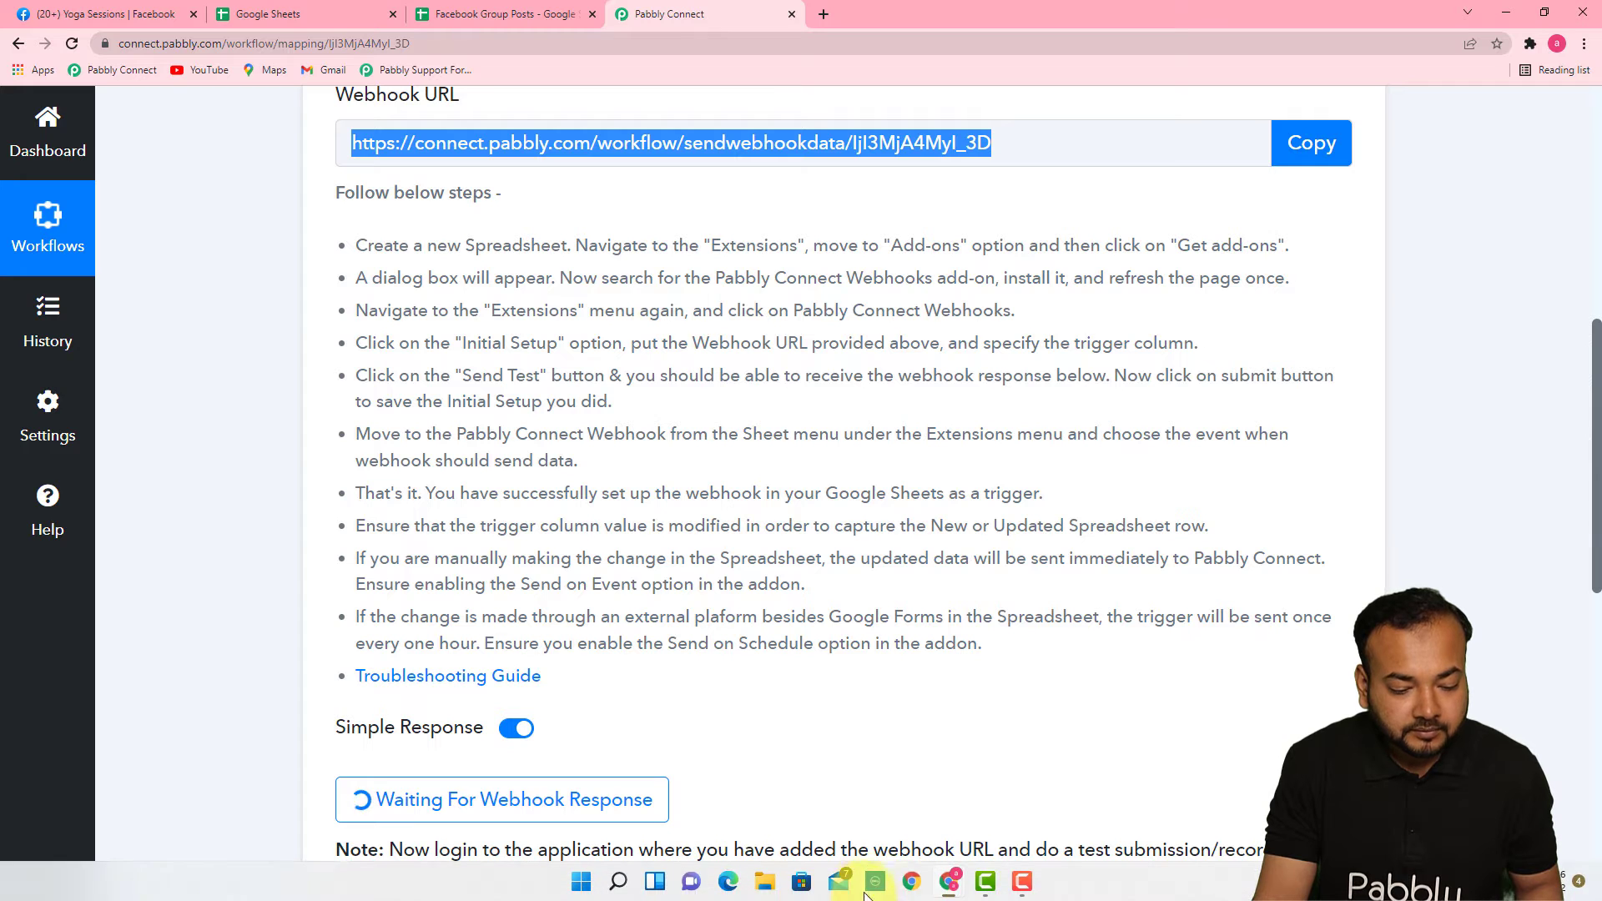
{"action": "left_click", "coordinate": [994, 816]}
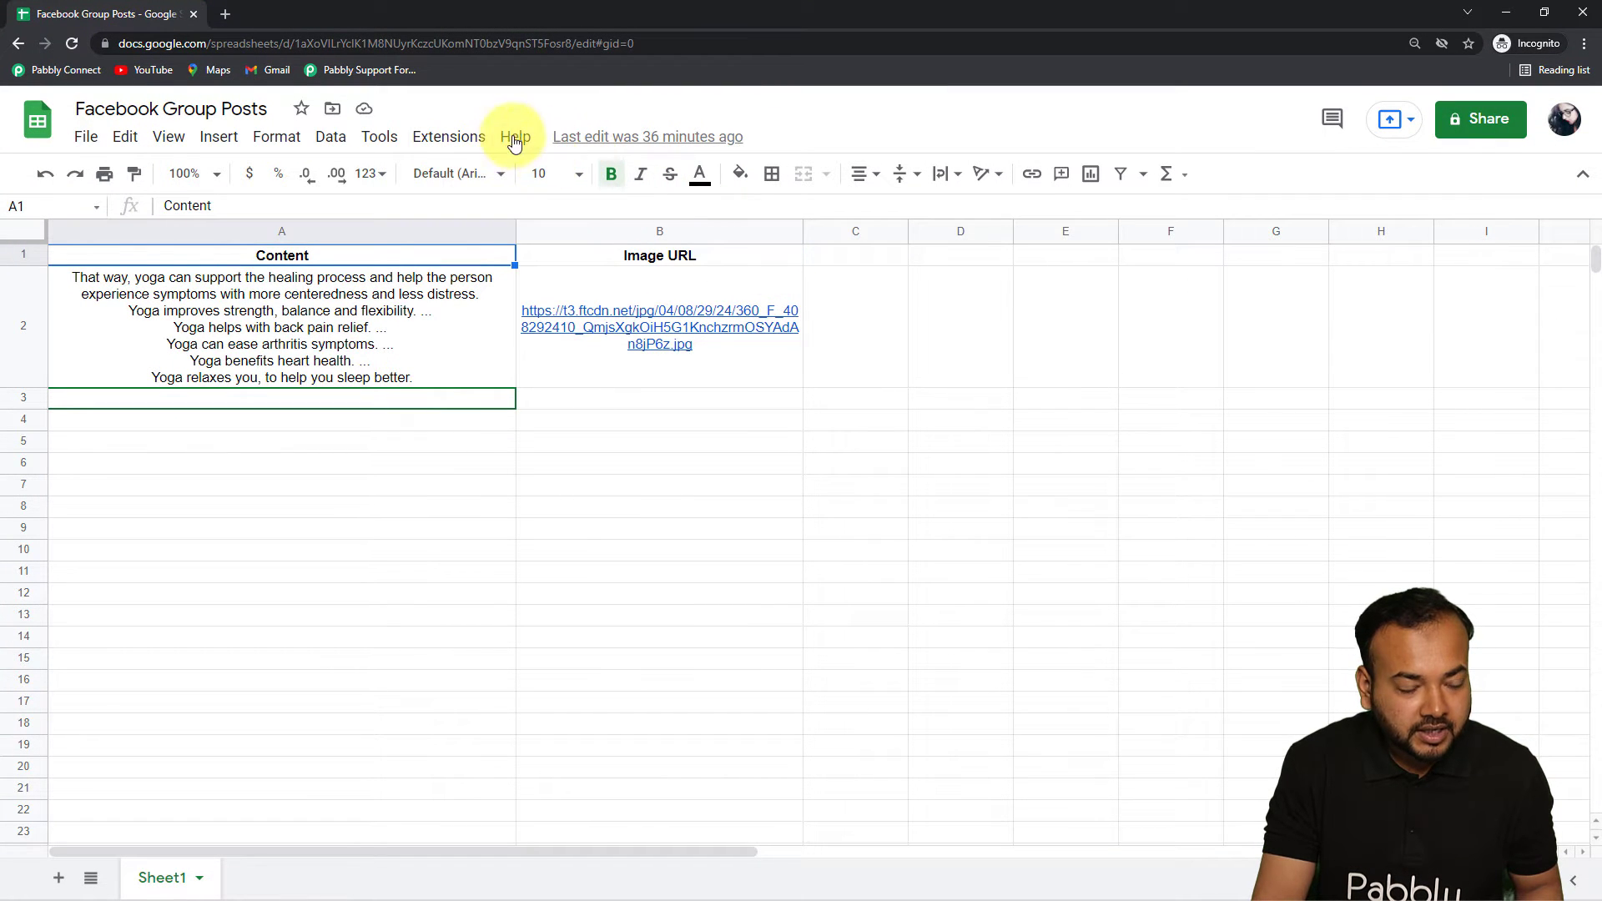
{"action": "left_click", "coordinate": [434, 137]}
{"action": "mouse_move", "coordinate": [685, 423]}
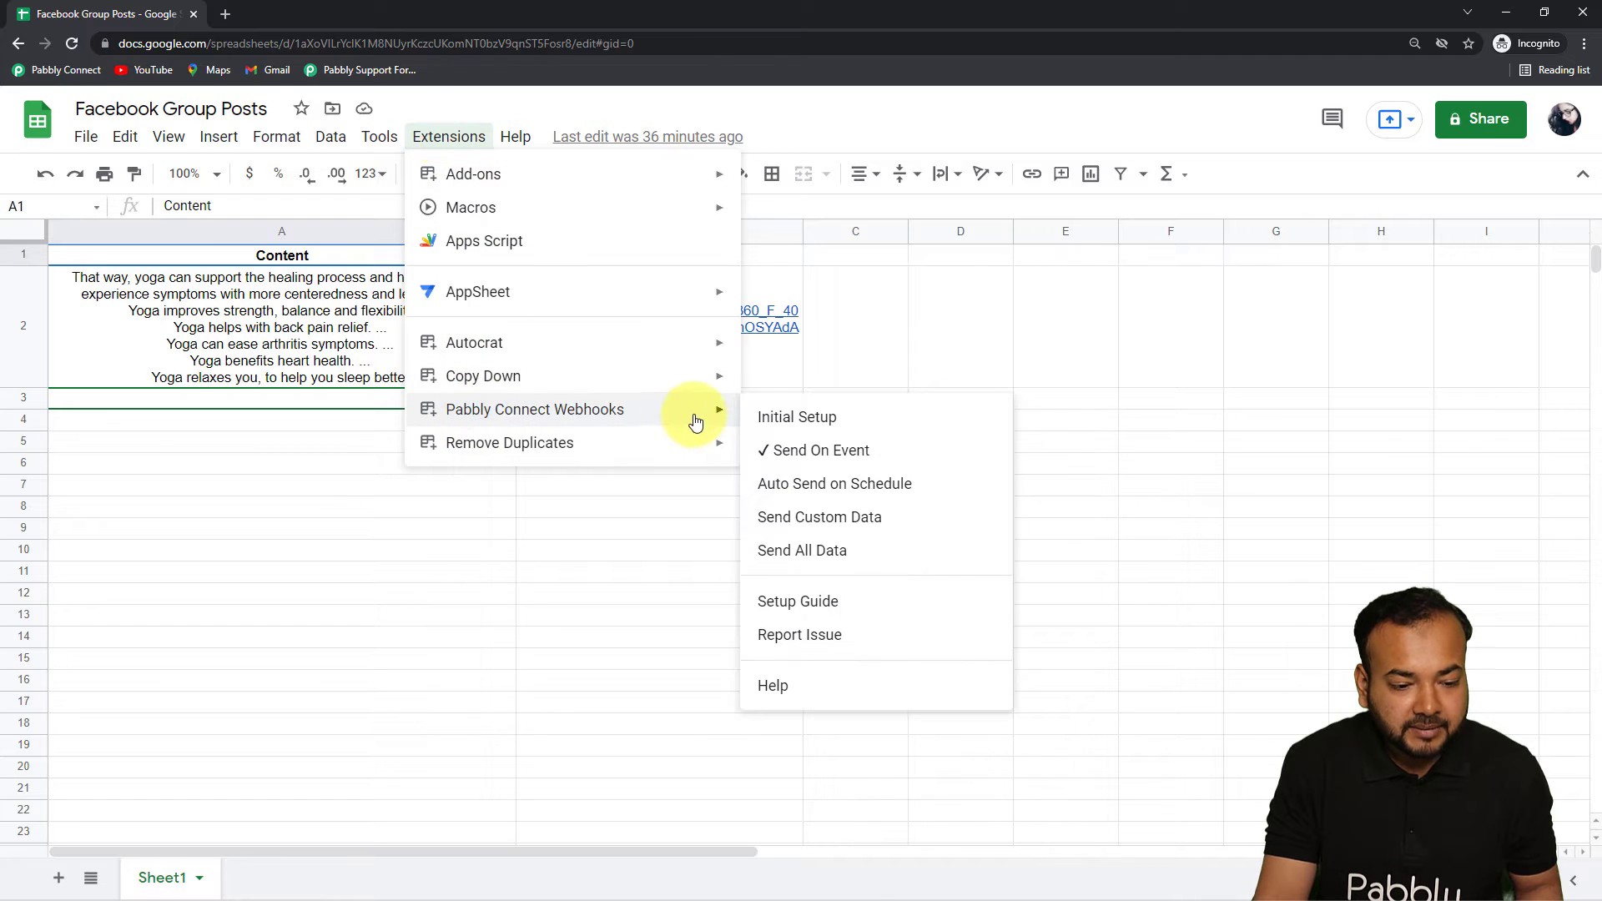
{"action": "left_click", "coordinate": [785, 420]}
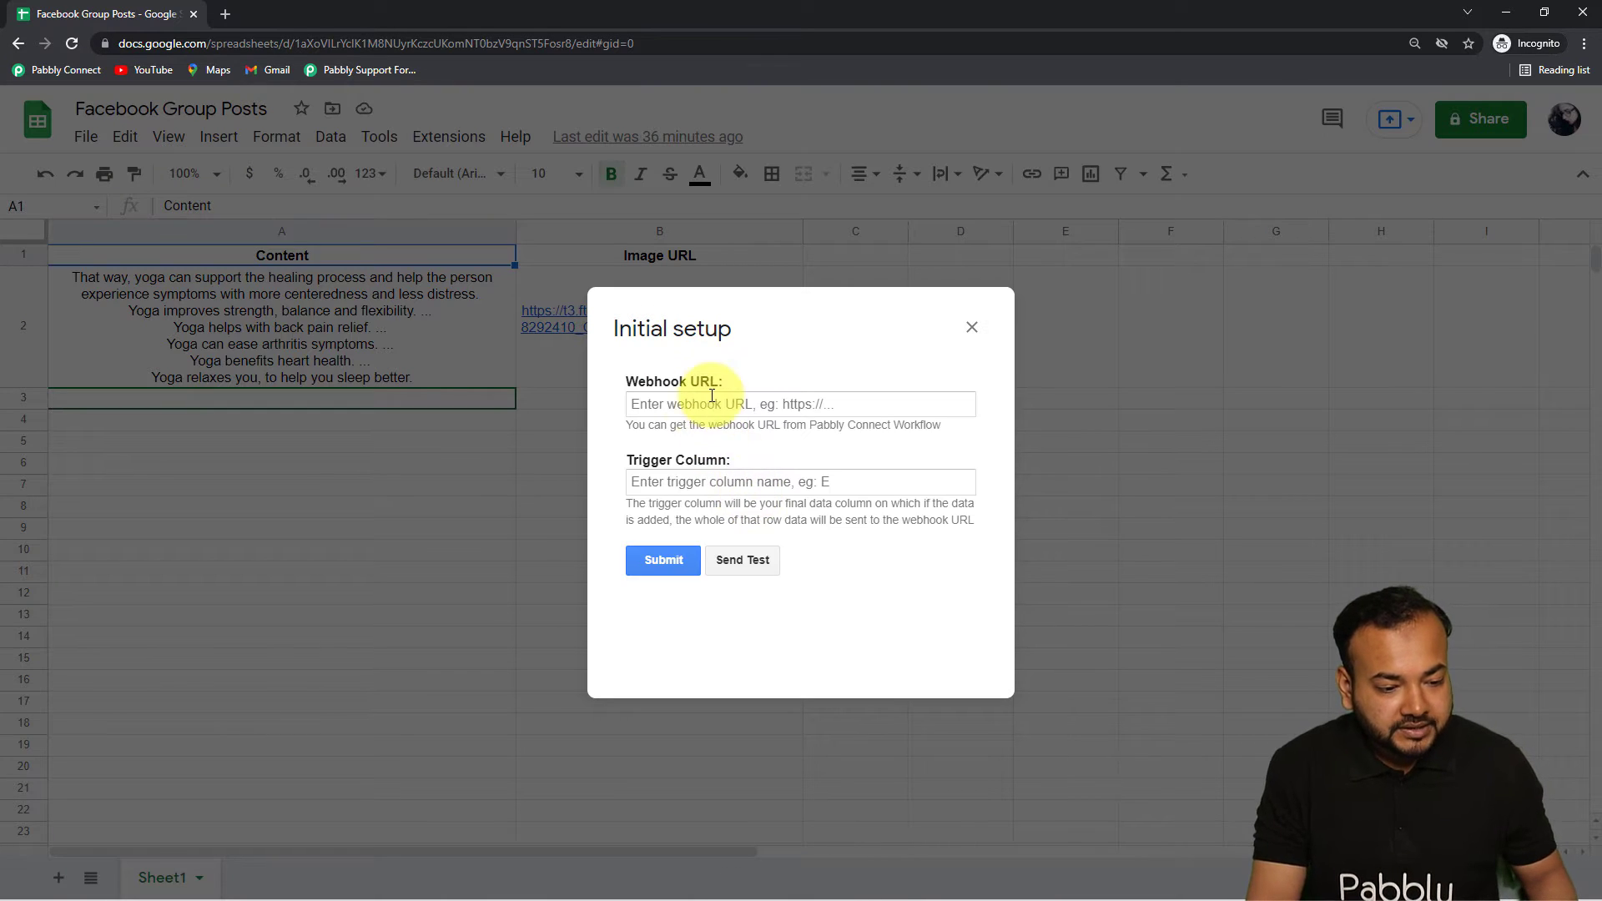
{"action": "triple_click", "coordinate": [697, 404]}
{"action": "key", "text": "BackSpace"}
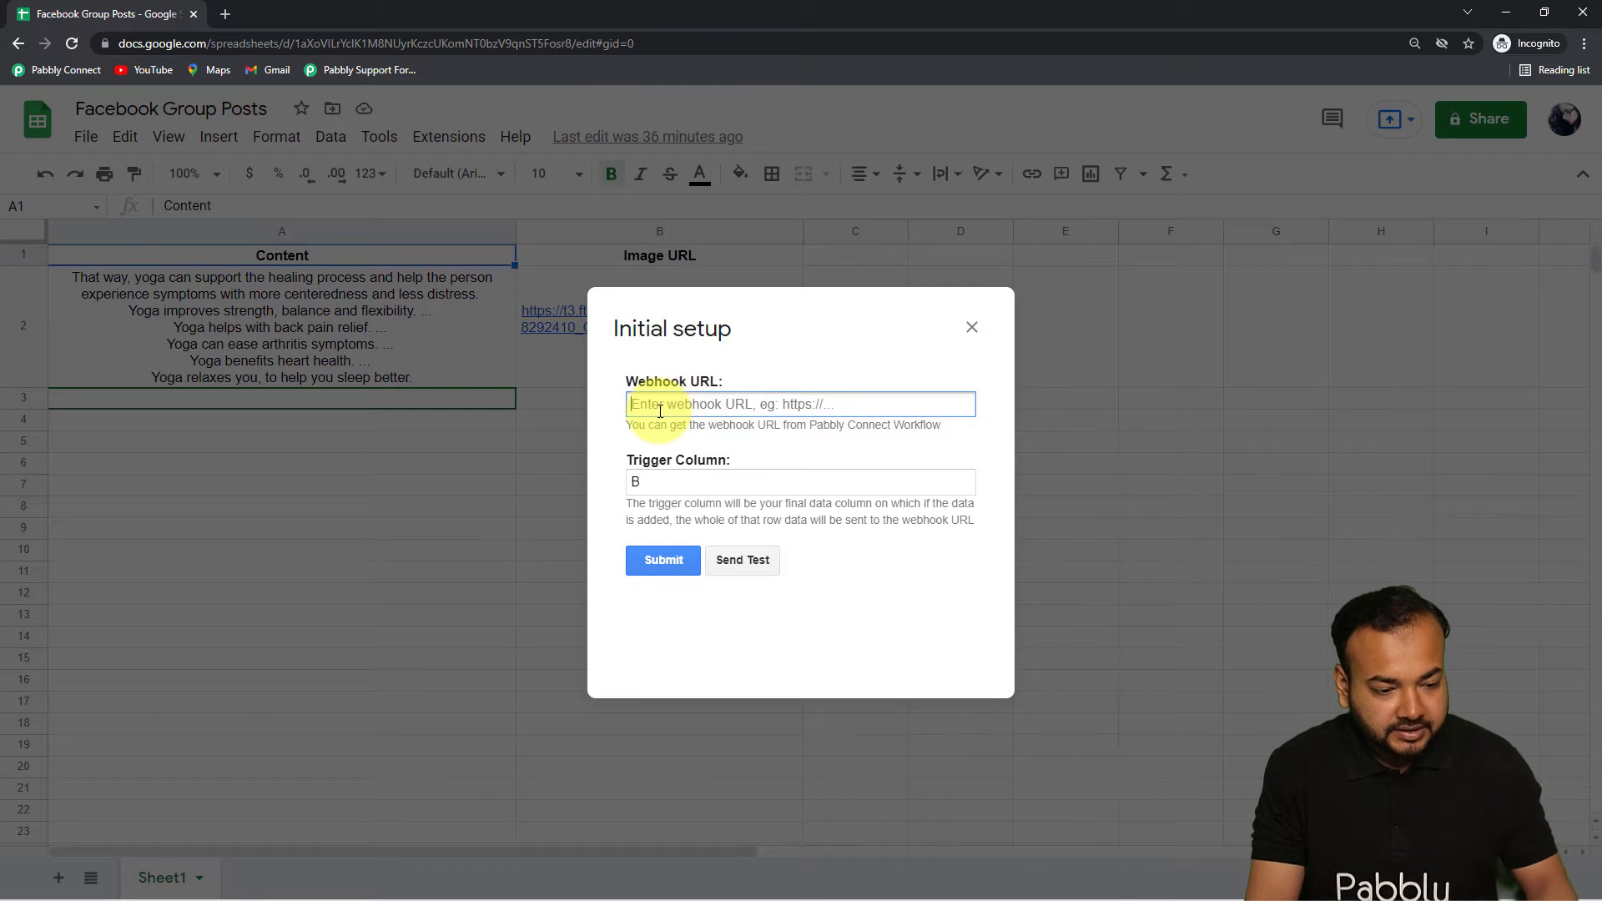
{"action": "right_click", "coordinate": [659, 407]}
{"action": "left_click", "coordinate": [694, 549]}
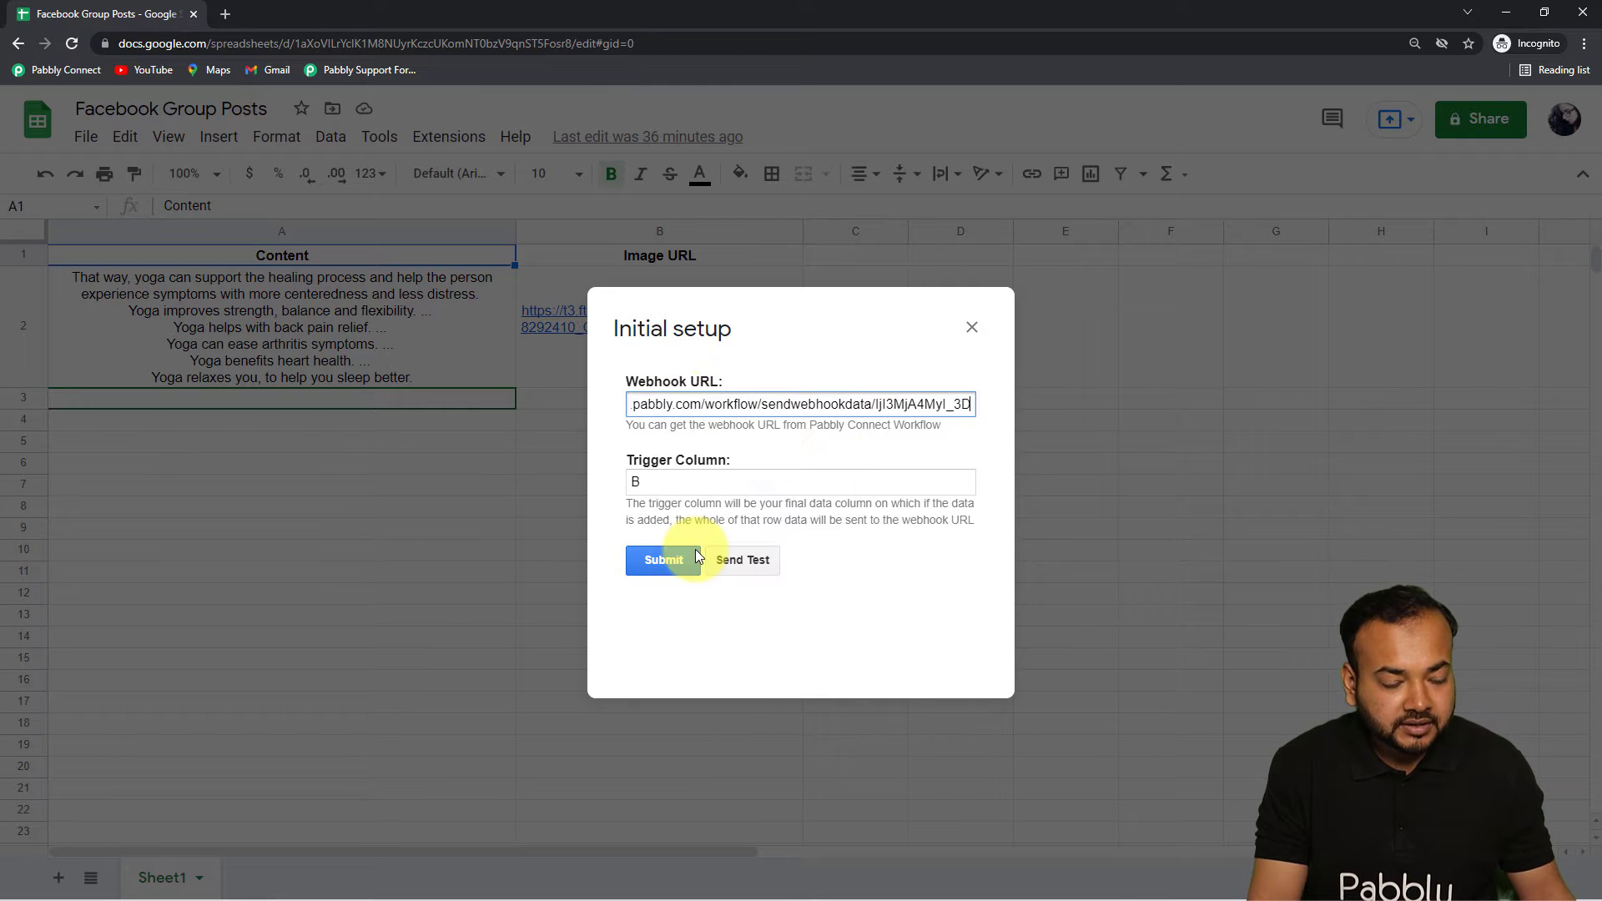
Step: Check the trigger column in Initial Setup, then view the Google Sheets trigger's webhook response status in Pabbly Connect and return to the spreadsheet
{"action": "left_click", "coordinate": [658, 491]}
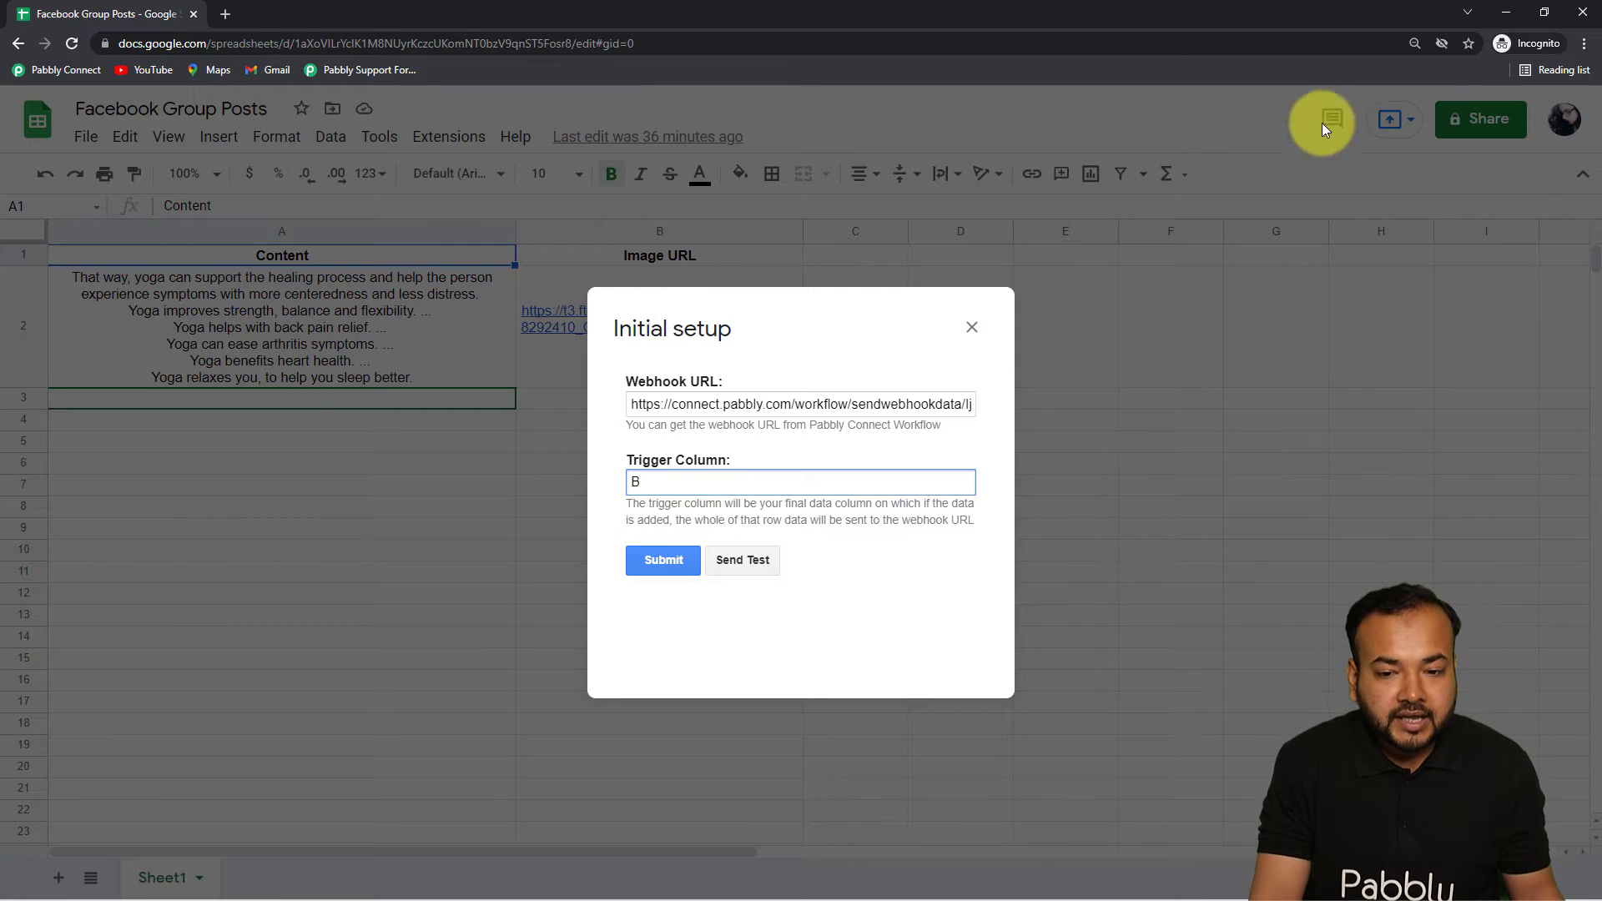
{"action": "left_click", "coordinate": [1512, 12]}
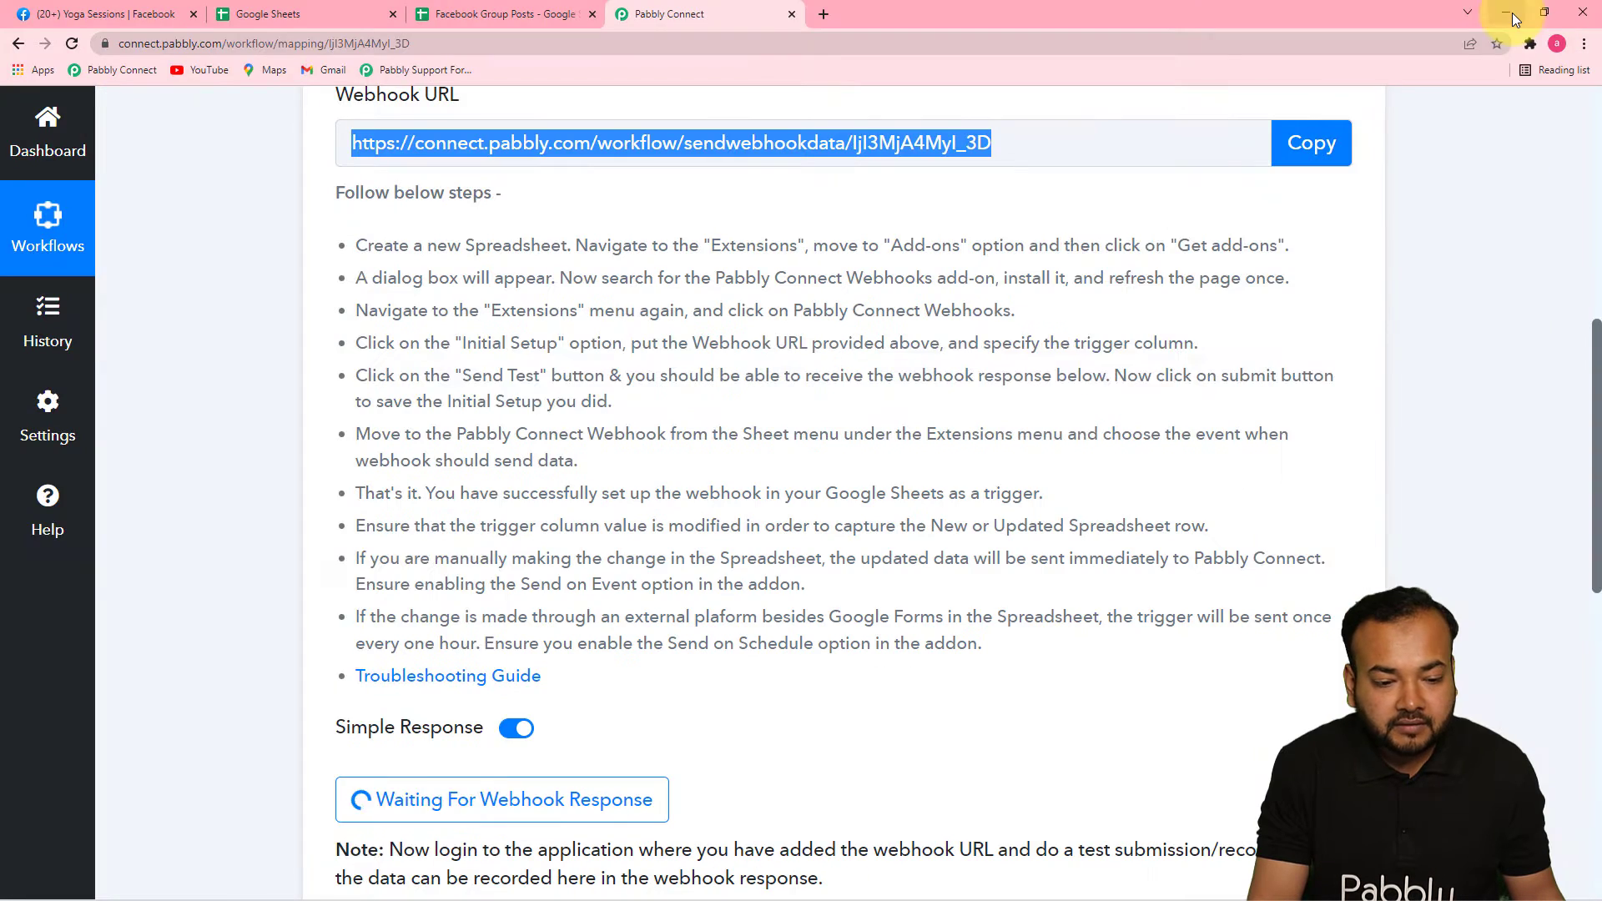
{"action": "left_click_drag", "start_coordinate": [1595, 361], "coordinate": [1576, 481]}
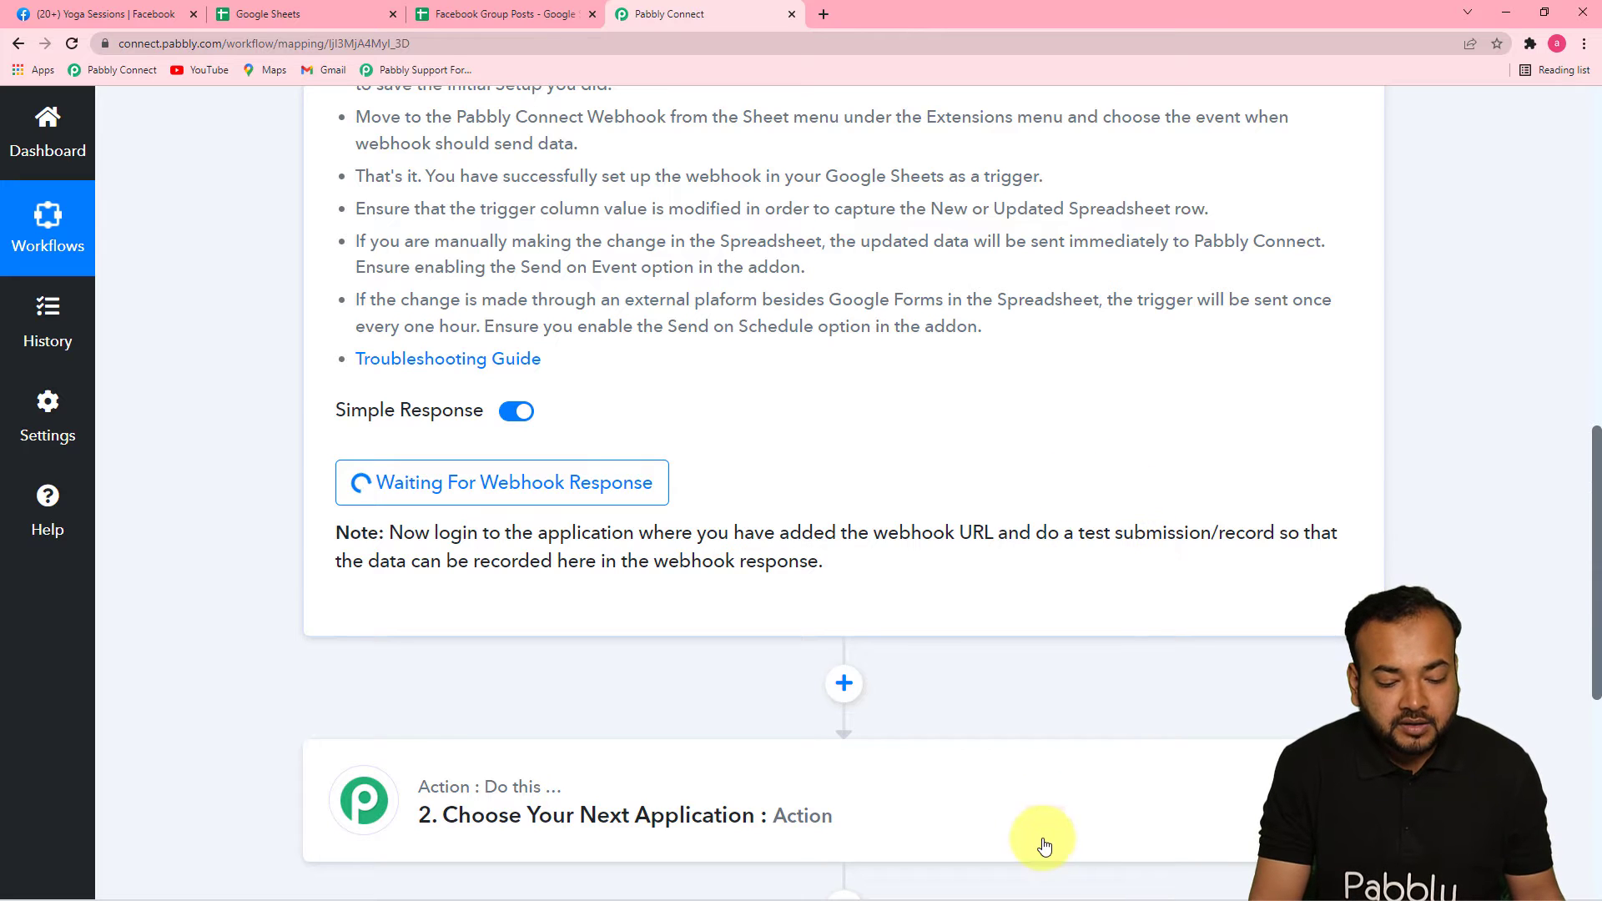
{"action": "mouse_move", "coordinate": [950, 885]}
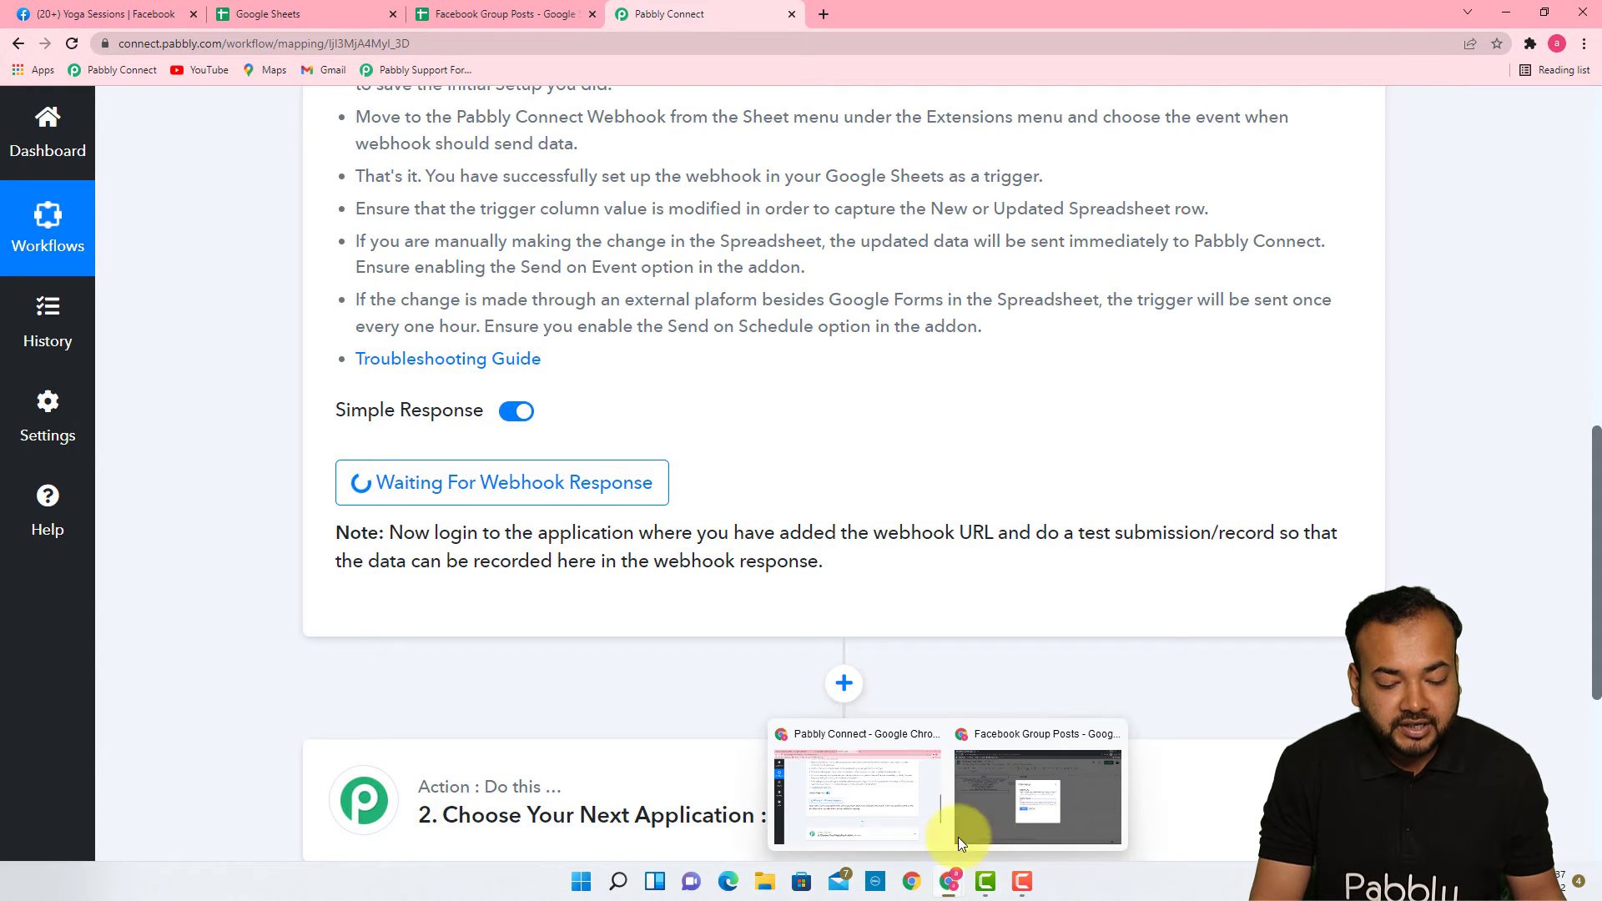
{"action": "left_click", "coordinate": [988, 811]}
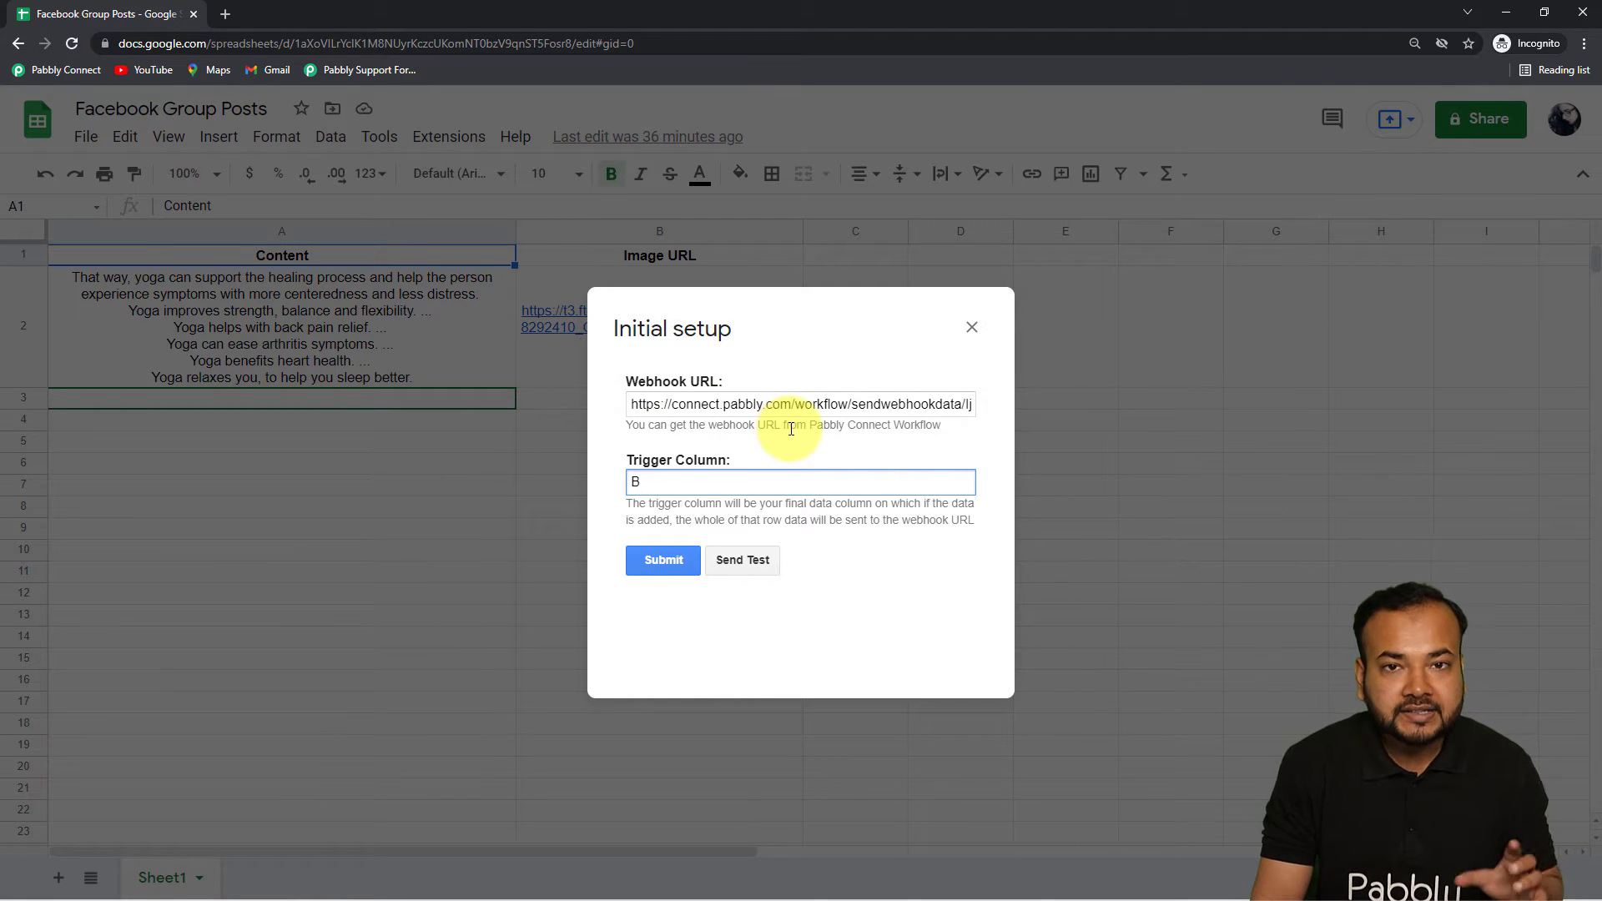
Step: Send a test from the Pabbly Connect Webhooks Initial Setup and review the test data that was sent
{"action": "left_click", "coordinate": [758, 562]}
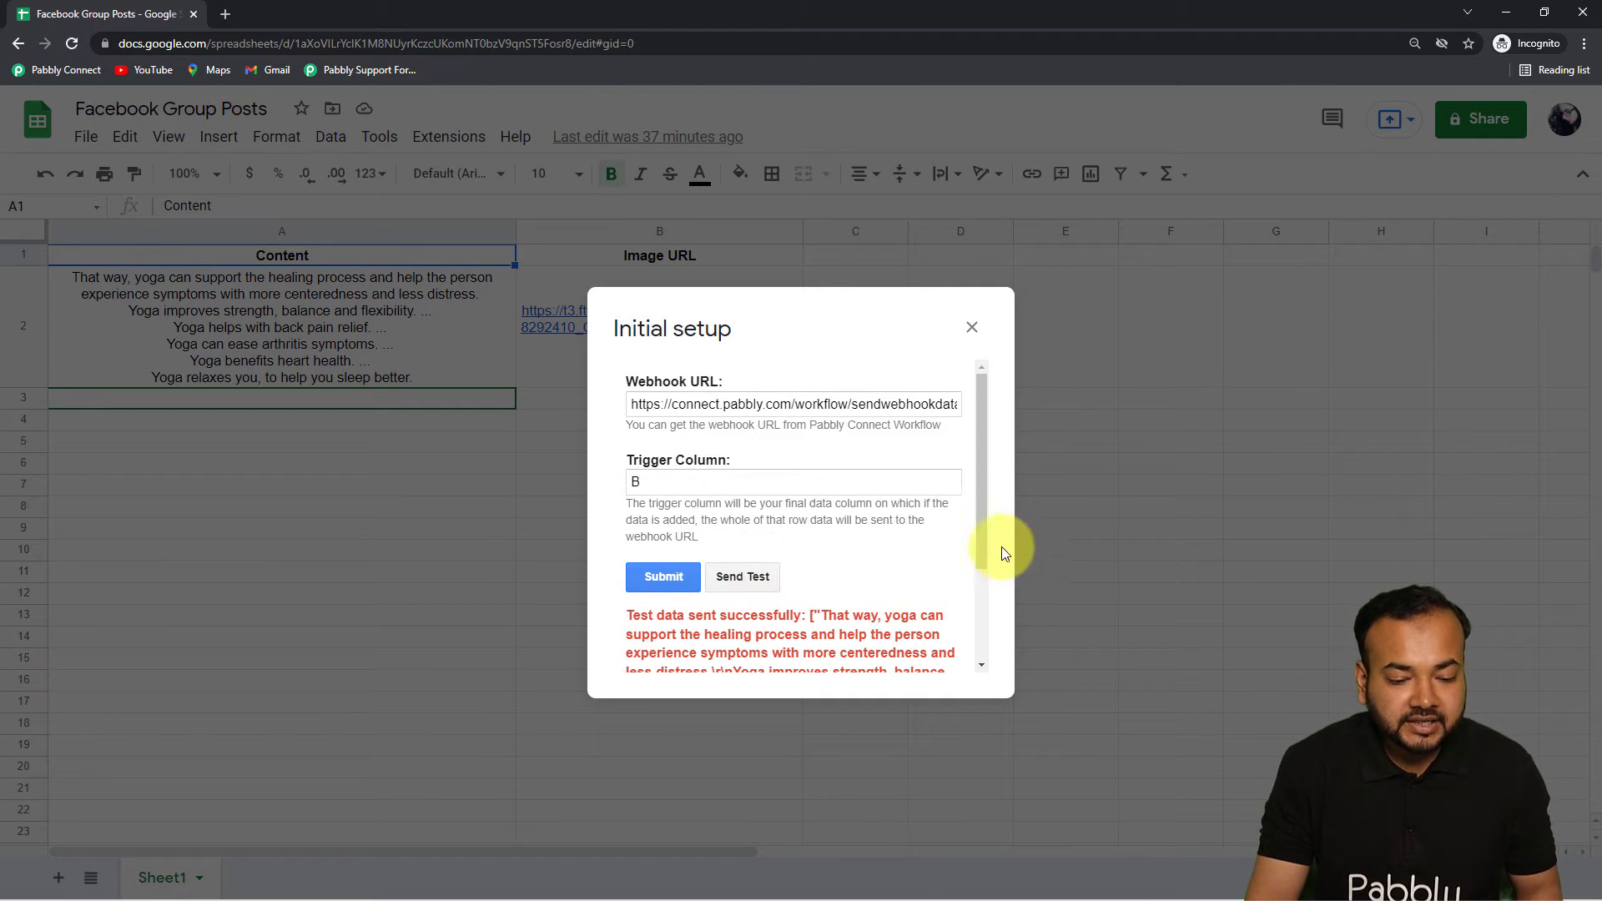
{"action": "left_click_drag", "start_coordinate": [973, 537], "coordinate": [982, 469]}
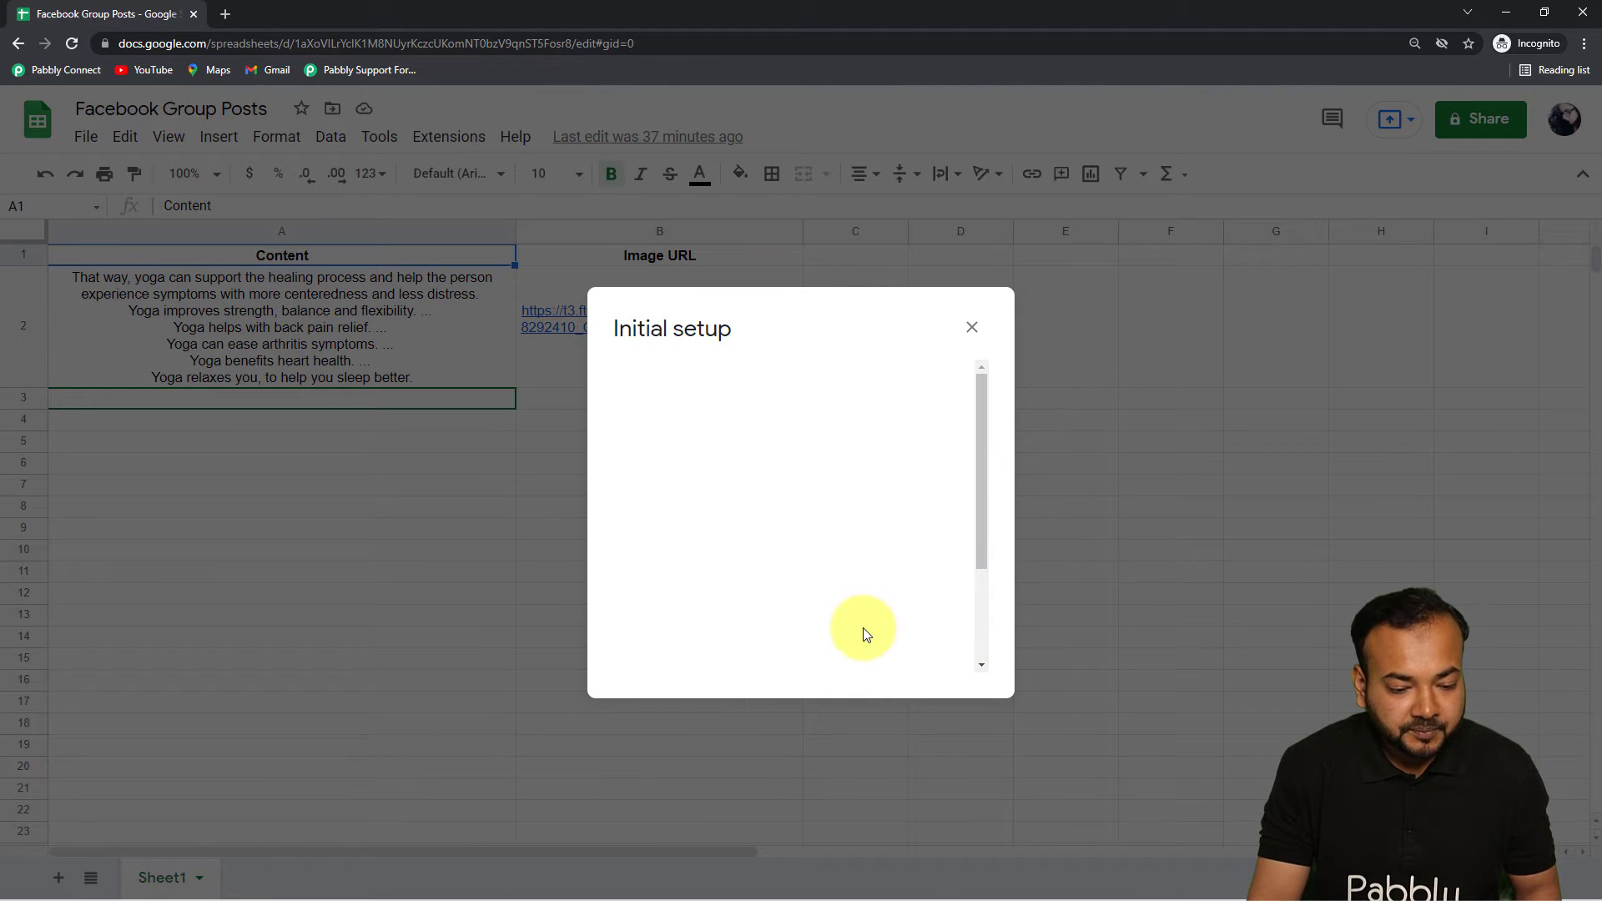
{"action": "scroll", "coordinate": [982, 433], "scroll_direction": "up", "scroll_amount": 1}
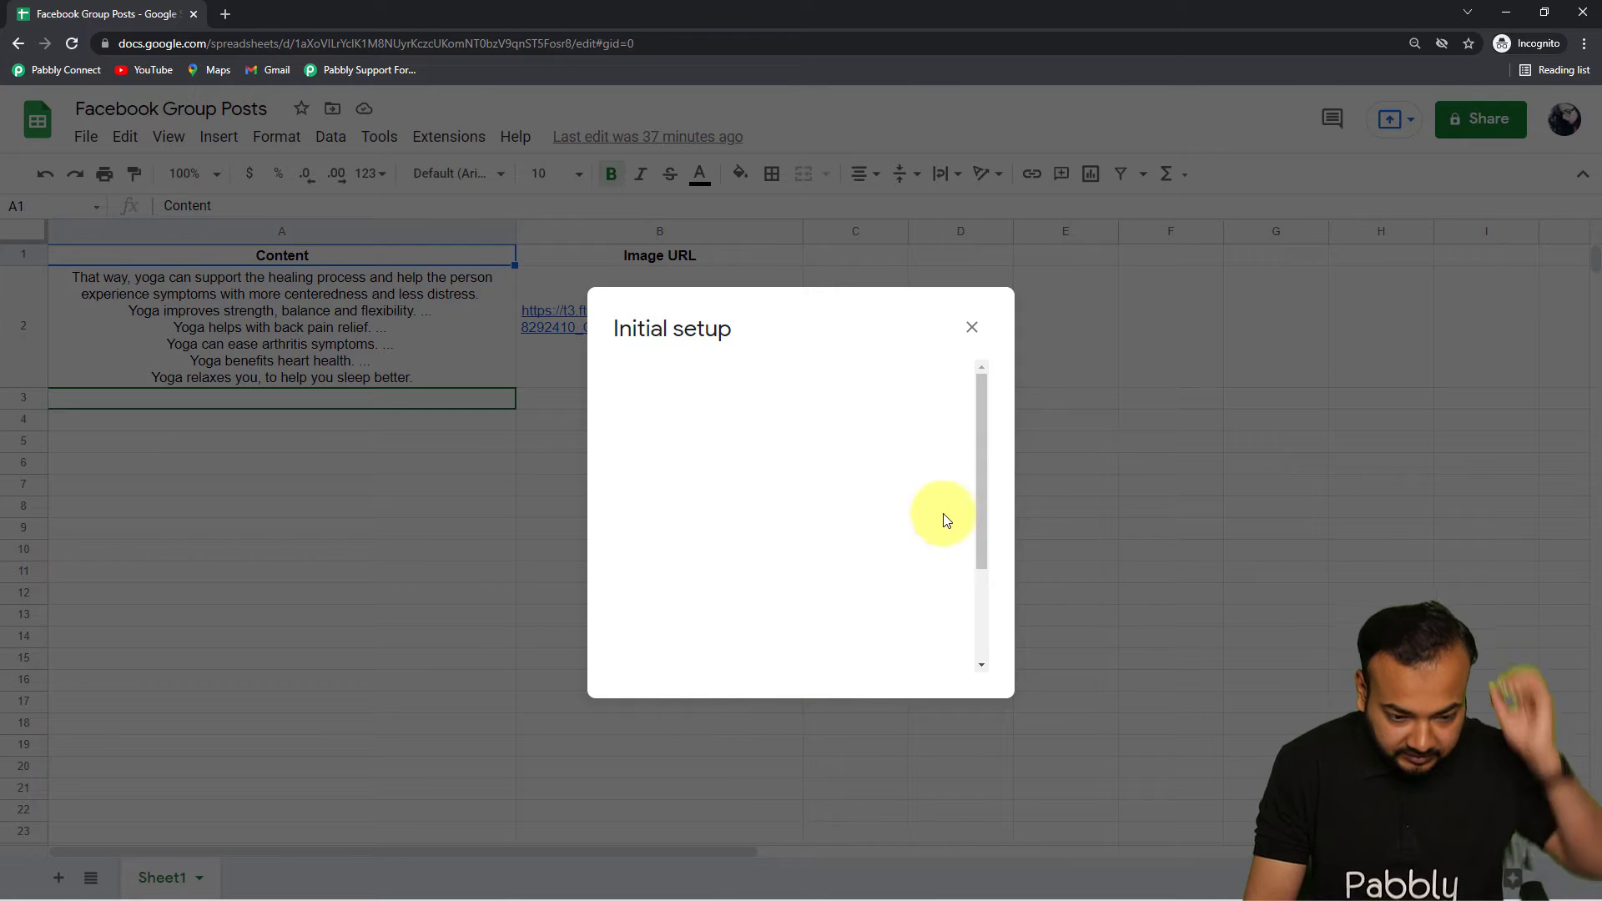
{"action": "left_click_drag", "start_coordinate": [982, 487], "coordinate": [985, 608]}
{"action": "left_click_drag", "start_coordinate": [861, 664], "coordinate": [588, 668]}
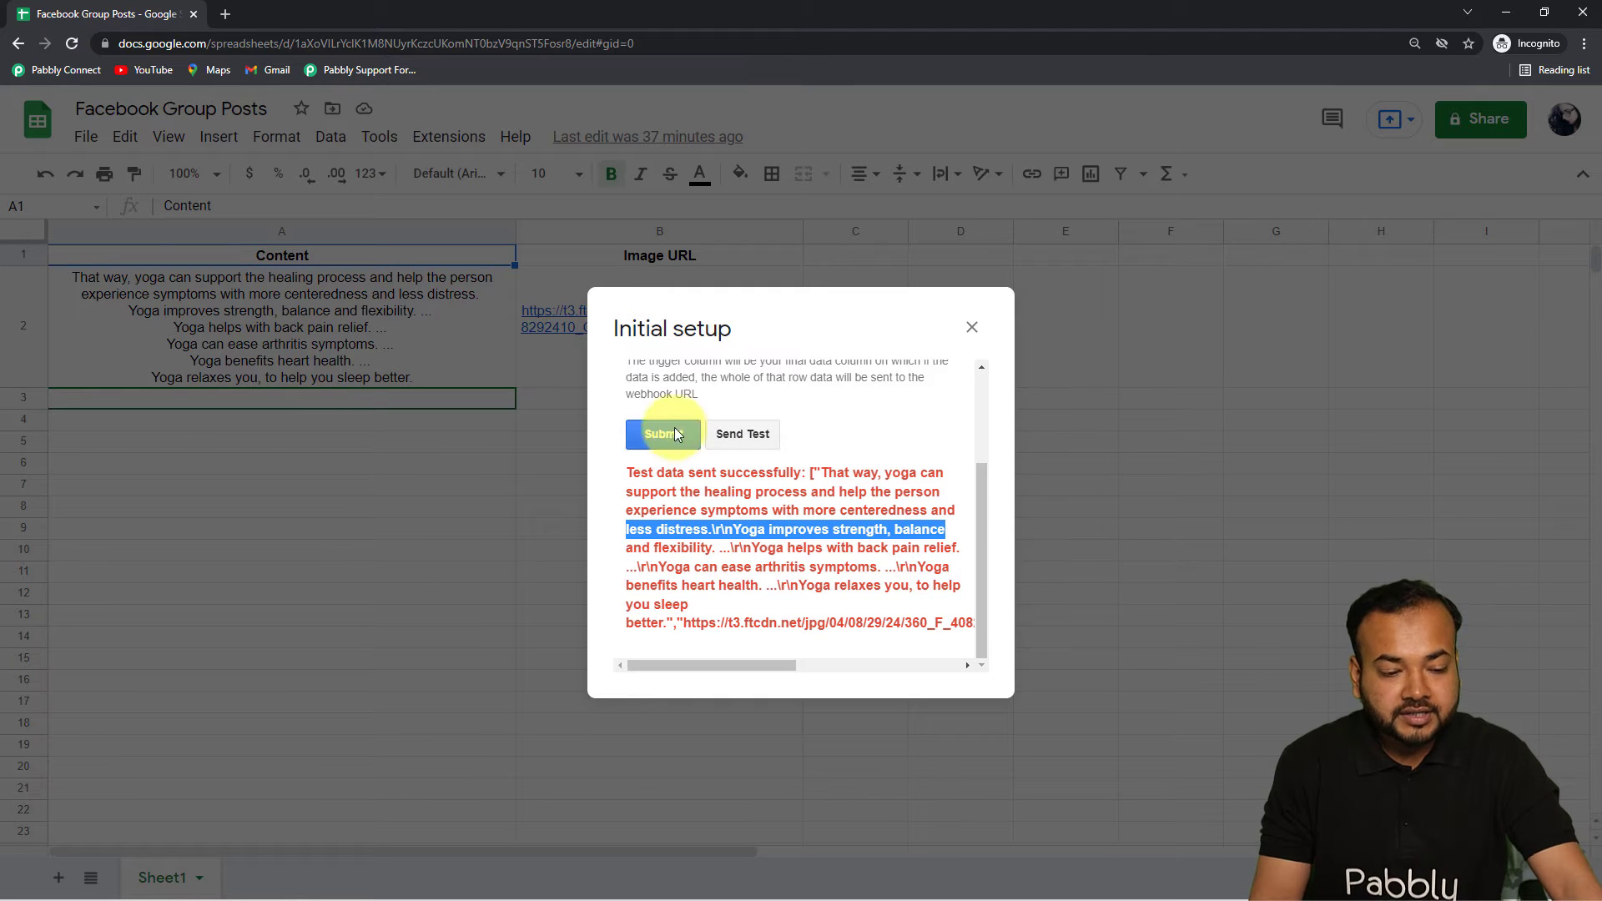
Step: Switch to the Pabbly Connect workflow and examine the Content and Image URL values in the trigger's received response
{"action": "left_click", "coordinate": [1516, 15]}
{"action": "left_click_drag", "start_coordinate": [1599, 386], "coordinate": [1578, 490]}
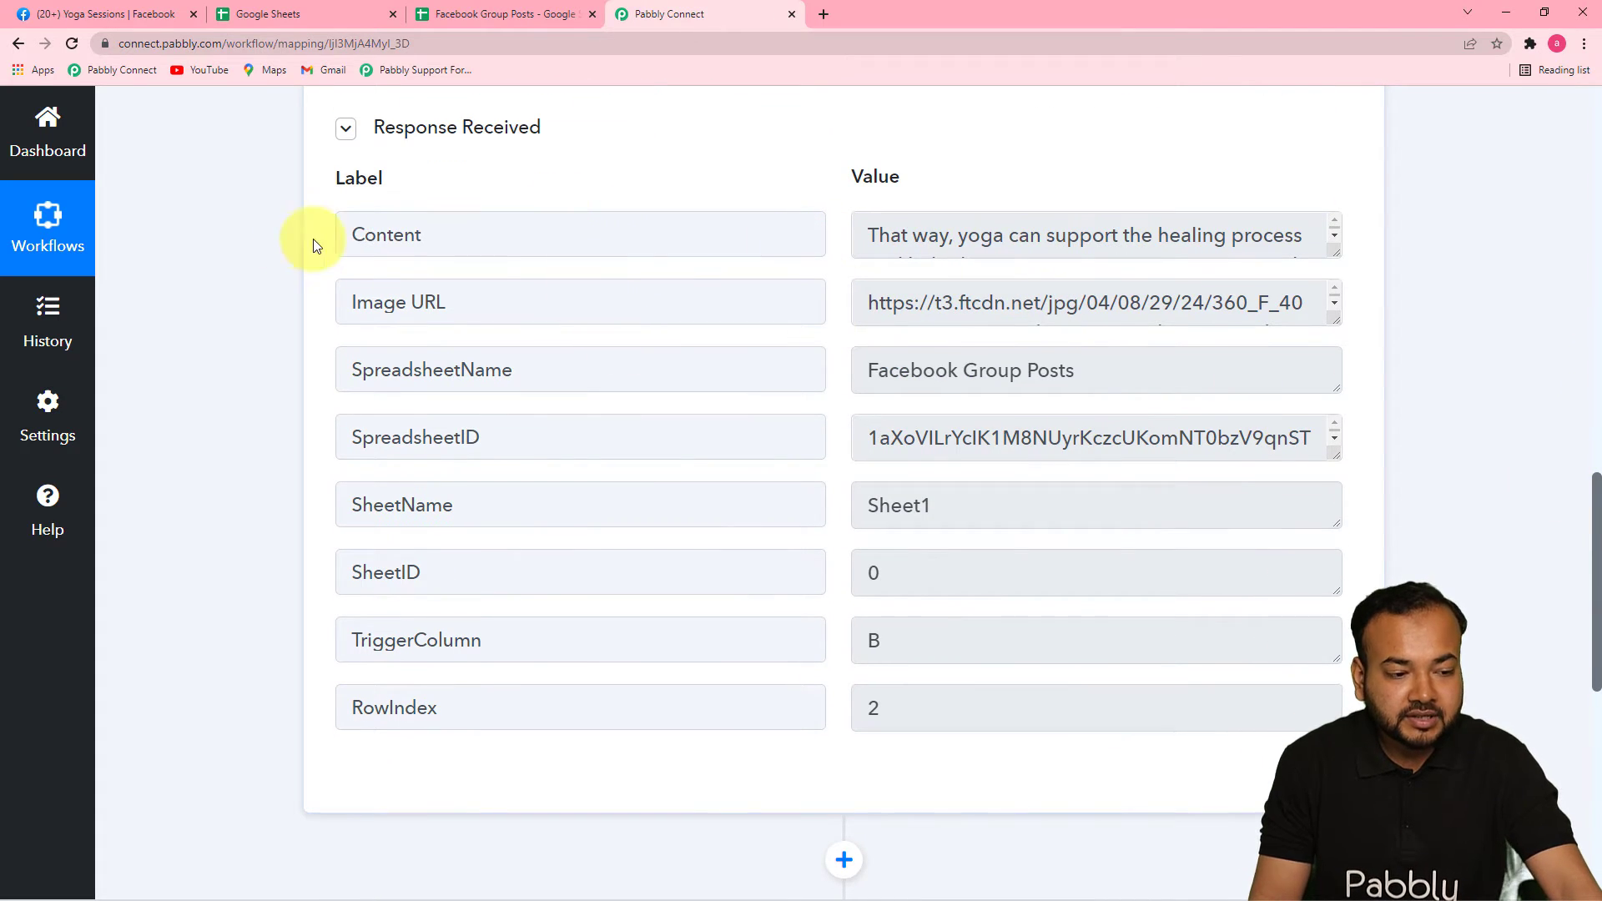
{"action": "left_click_drag", "start_coordinate": [1335, 253], "coordinate": [1341, 330]}
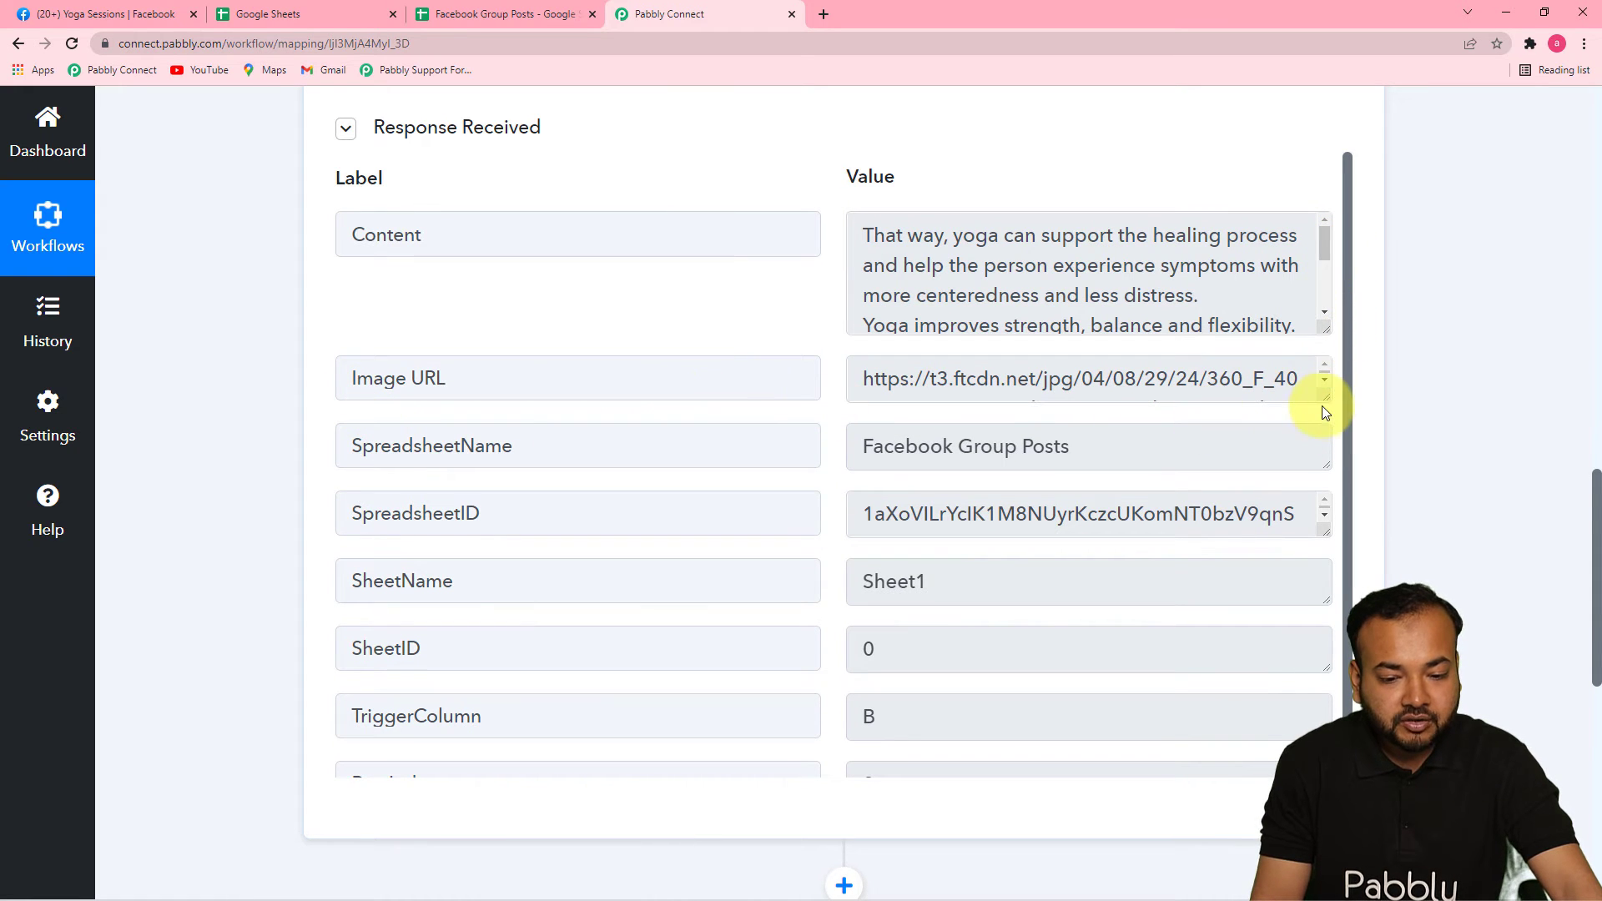
{"action": "left_click_drag", "start_coordinate": [1326, 389], "coordinate": [1328, 460]}
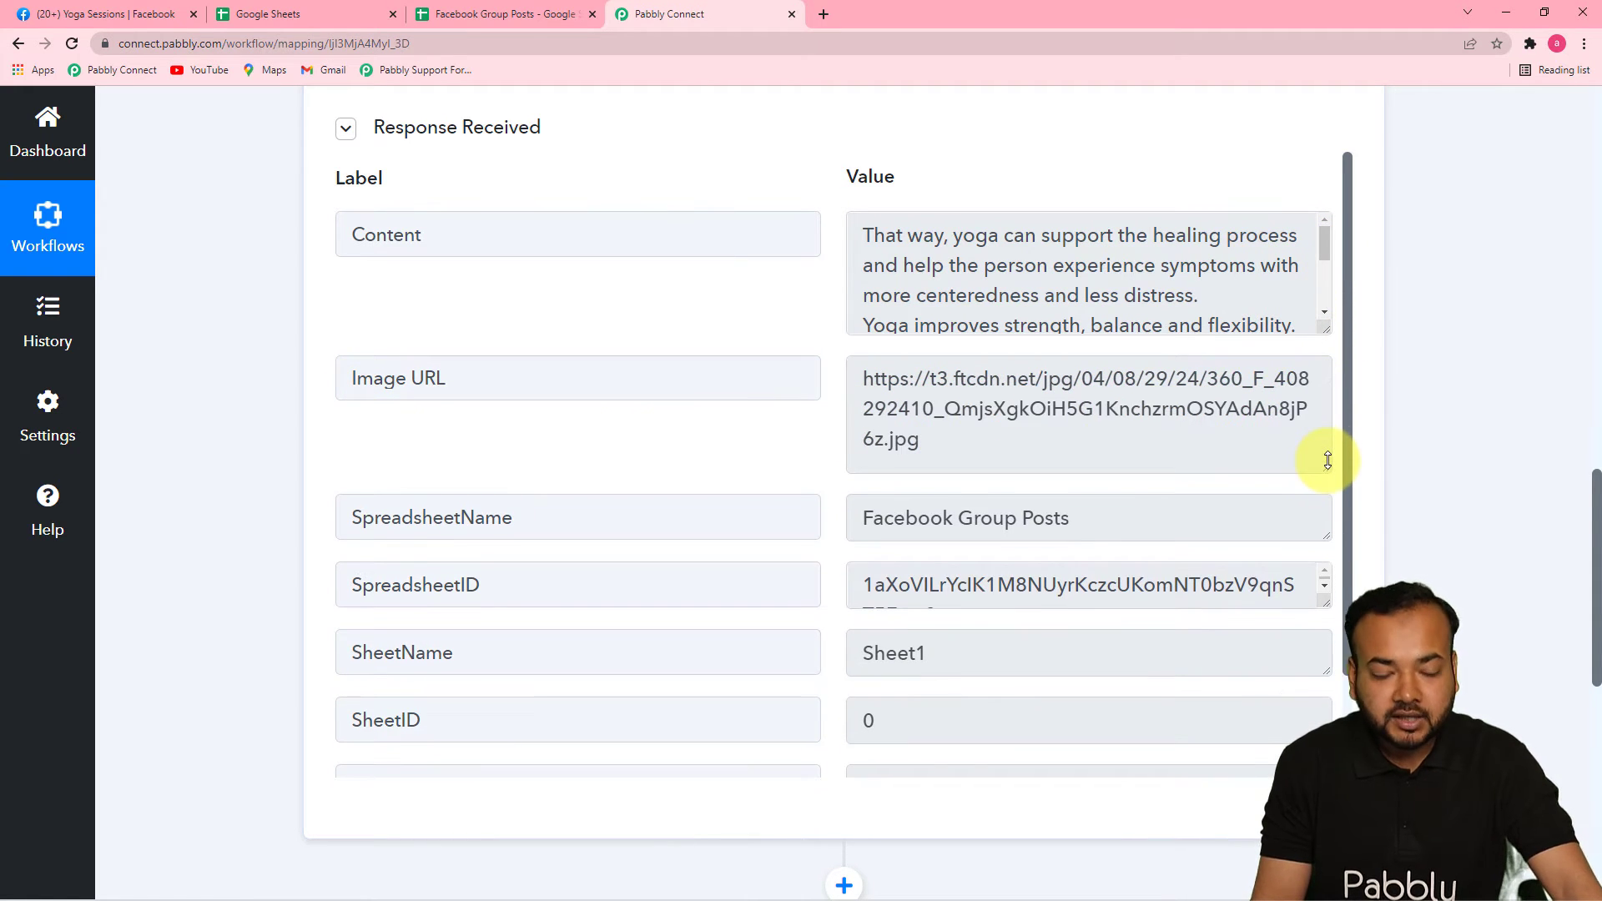
{"action": "left_click_drag", "start_coordinate": [1596, 484], "coordinate": [1596, 516]}
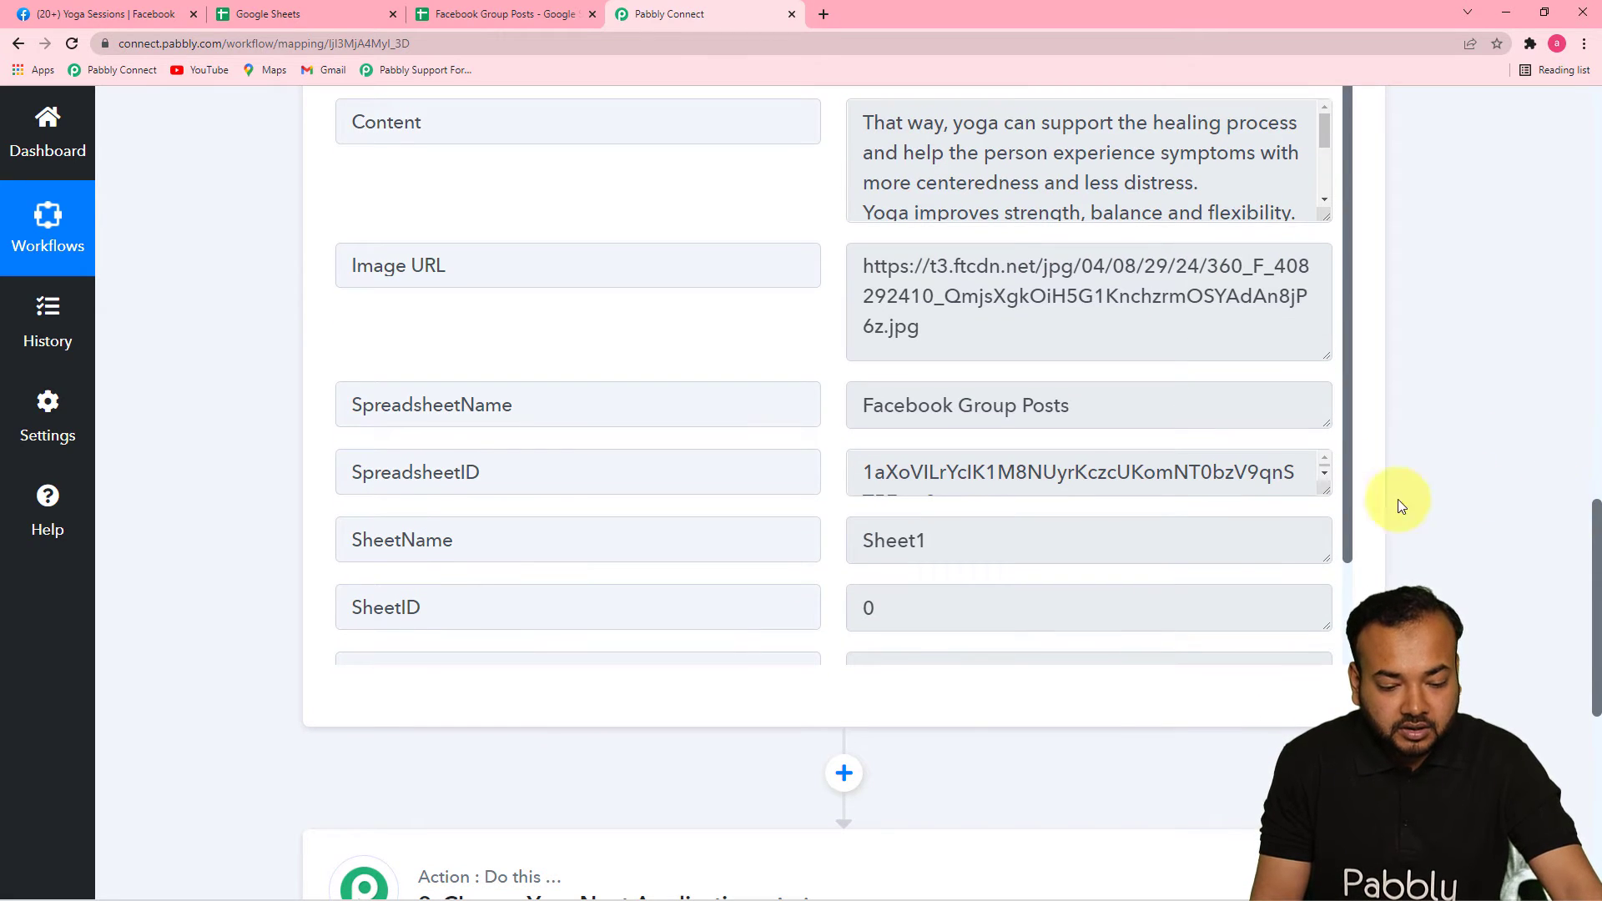
Step: Return to the Facebook Group Posts spreadsheet and submit the Pabbly Connect Webhooks Initial Setup
{"action": "mouse_move", "coordinate": [949, 876]}
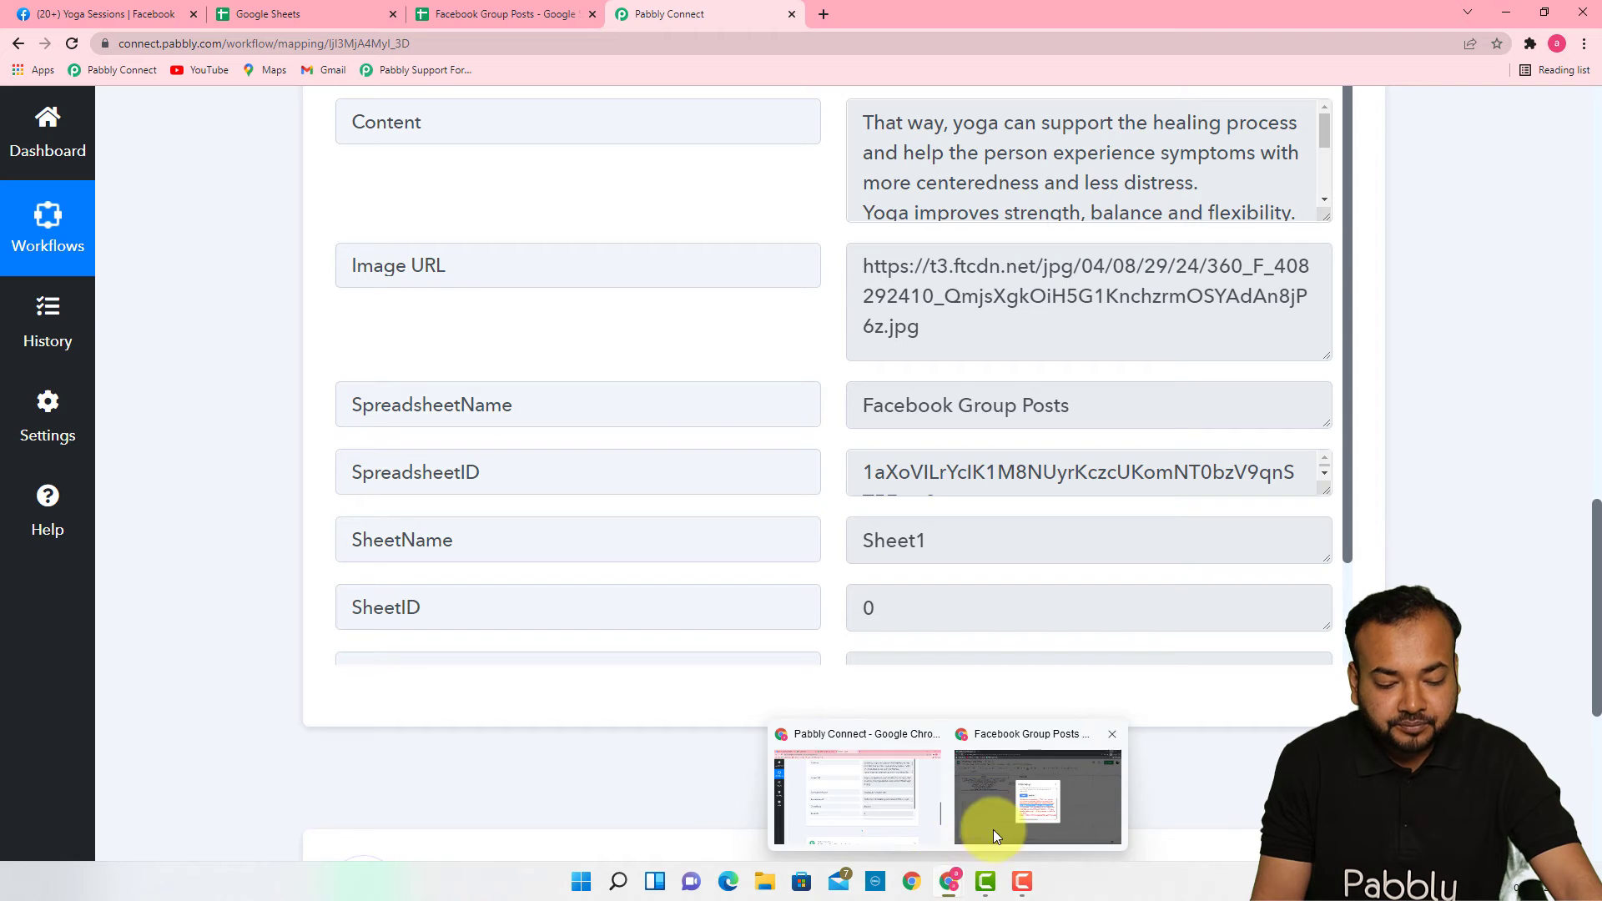
{"action": "left_click", "coordinate": [987, 834]}
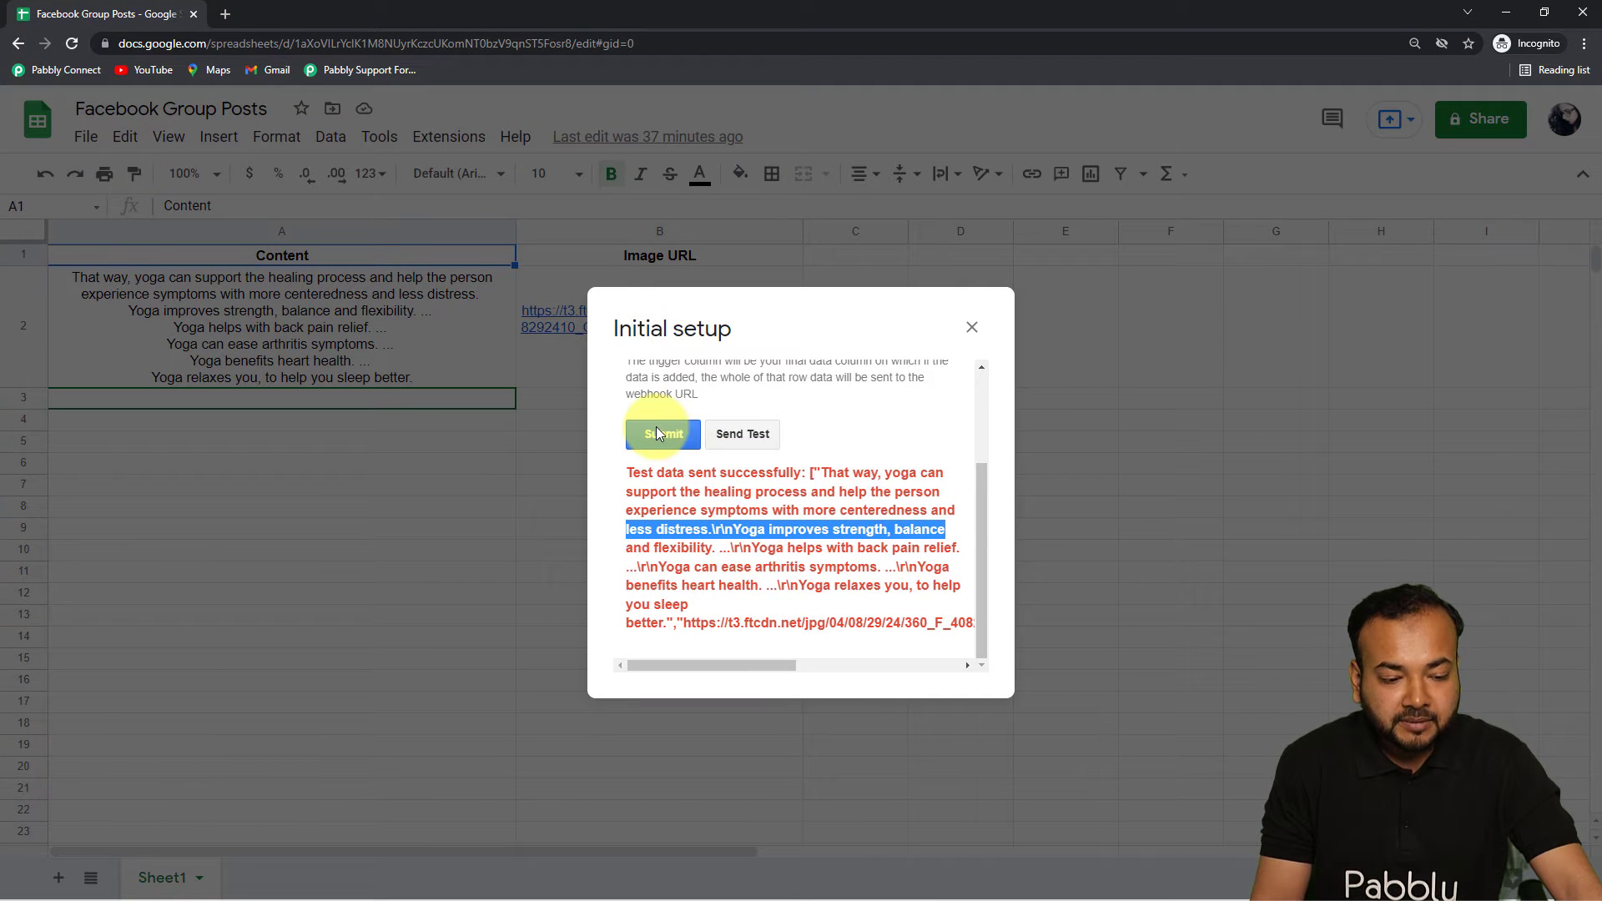
{"action": "left_click", "coordinate": [657, 430]}
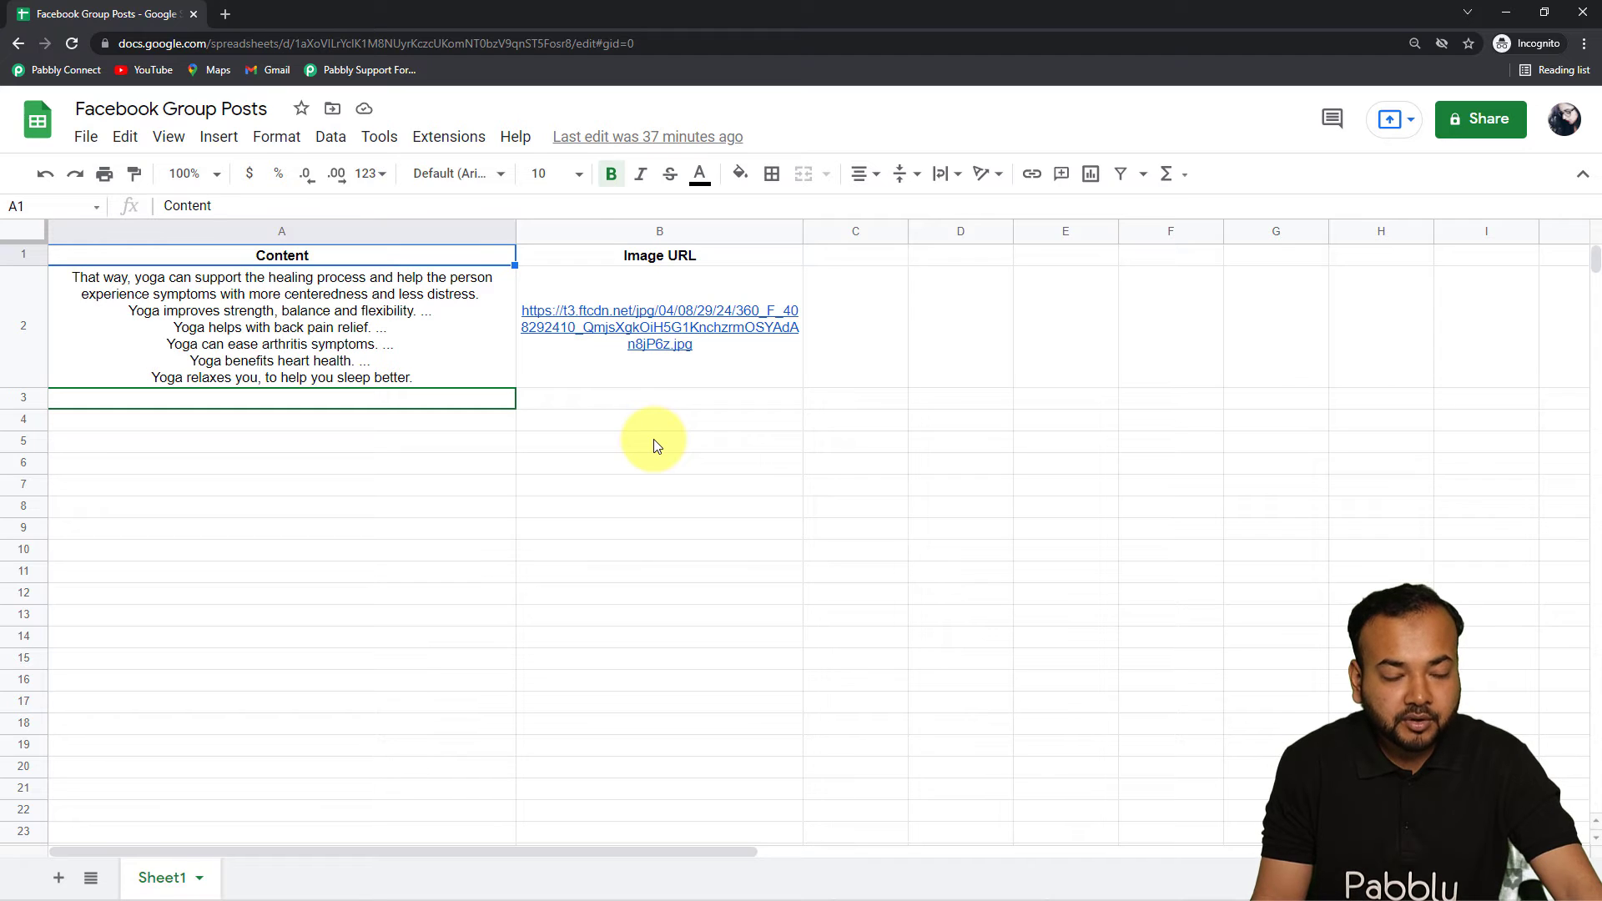
Step: Check whether Send On Event is enabled for the Pabbly Connect Webhooks add-on
{"action": "left_click", "coordinate": [450, 139]}
{"action": "mouse_move", "coordinate": [512, 411]}
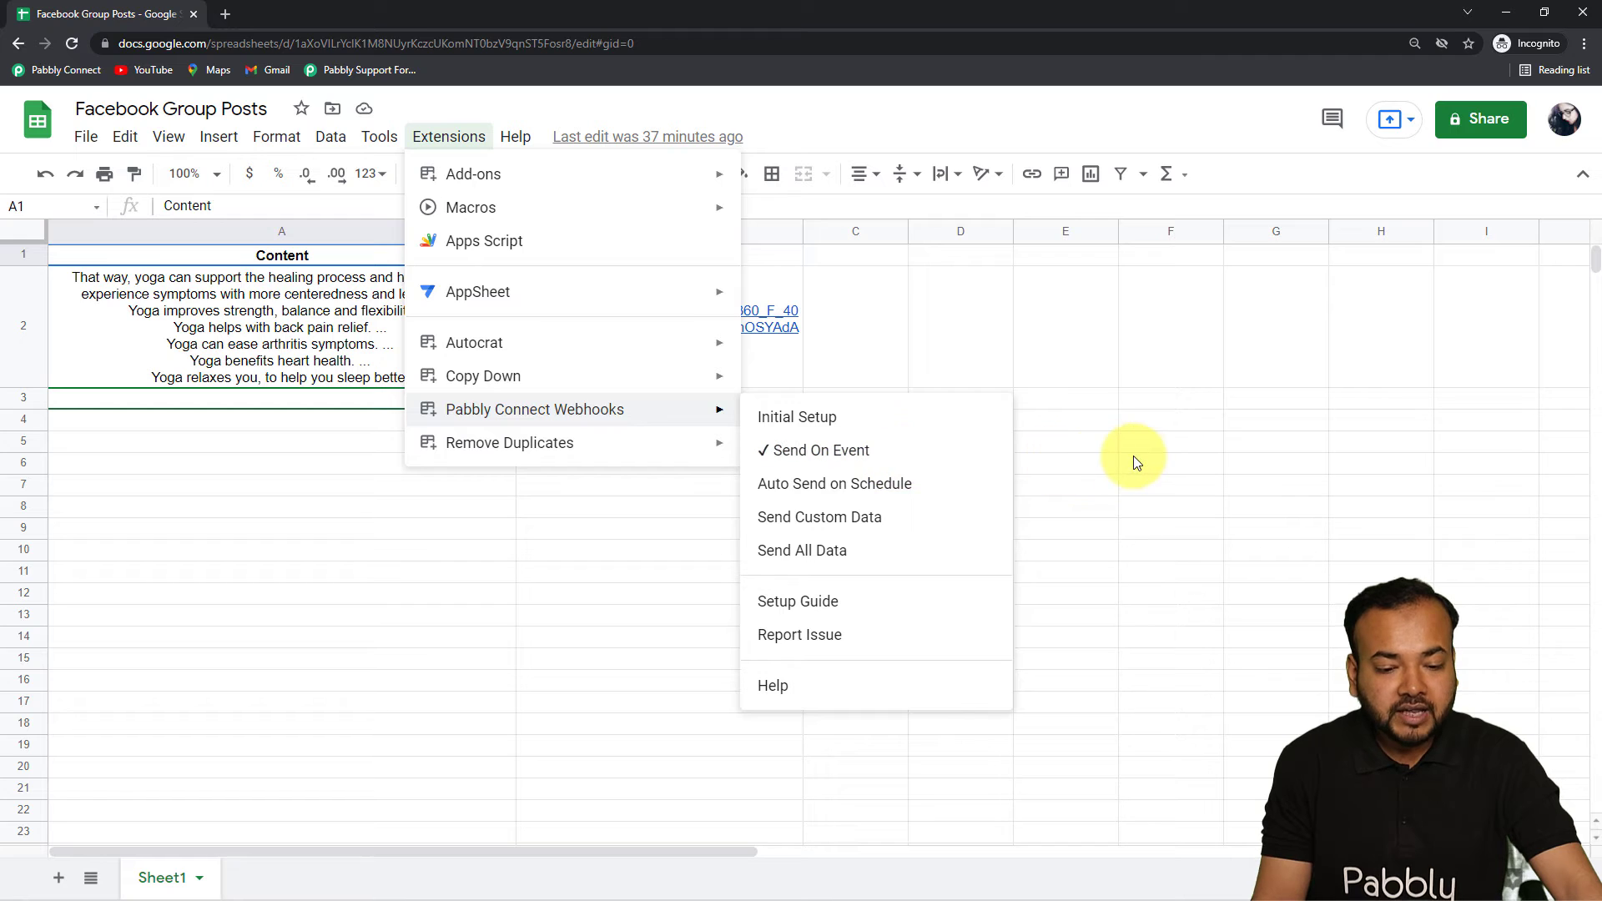
{"action": "left_click", "coordinate": [1142, 423]}
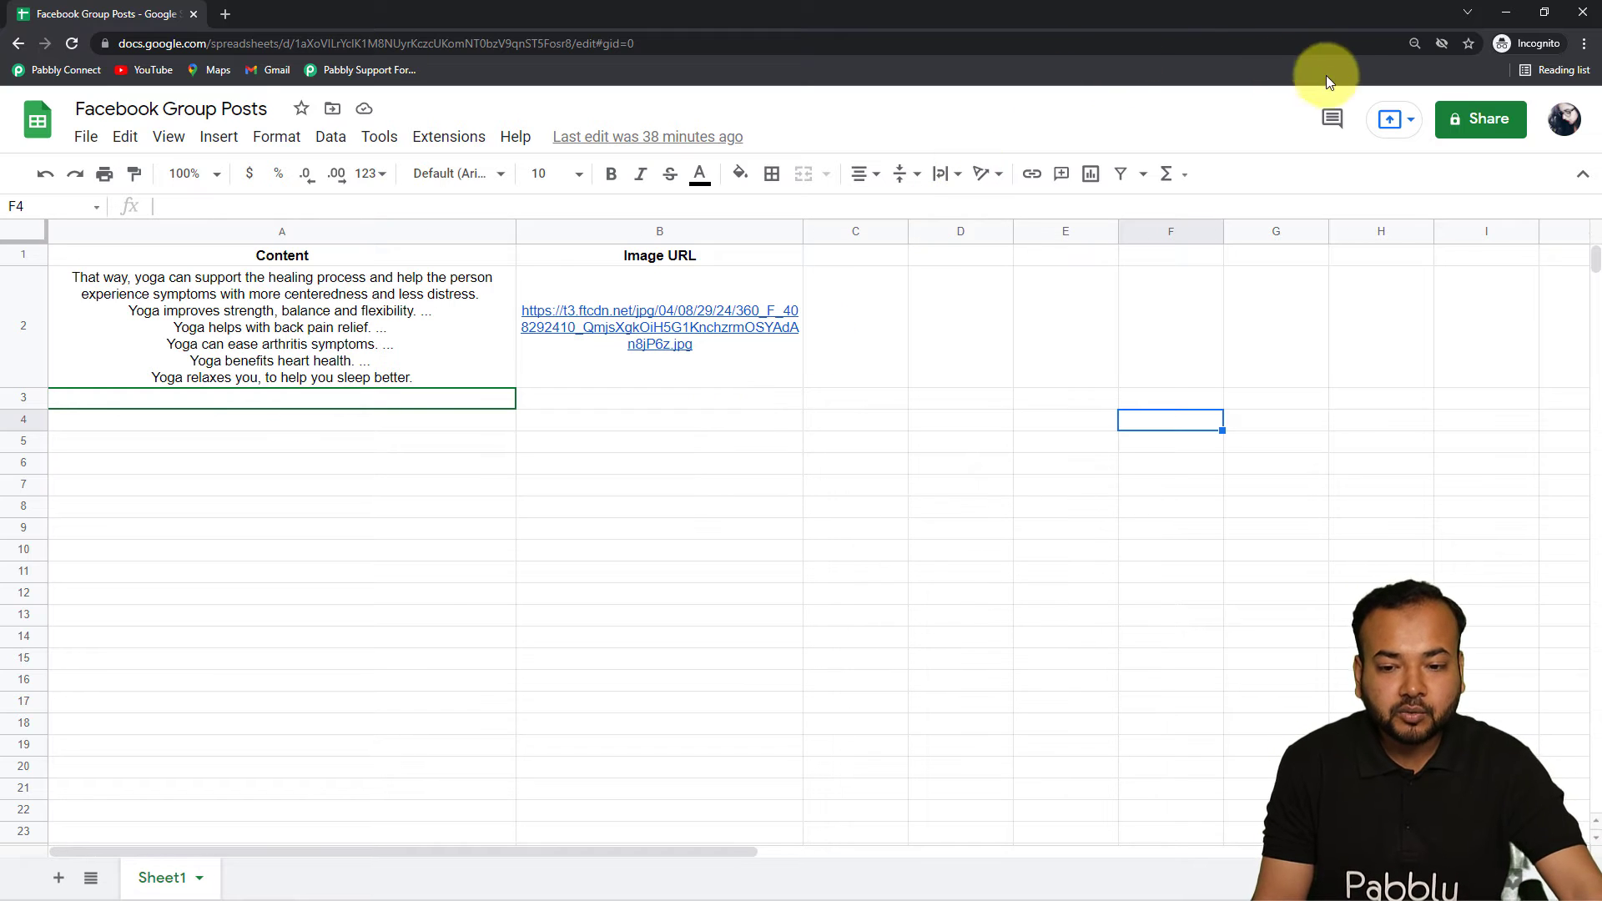
Step: Go back to the Pabbly Connect workflow's action step, review the Yoga Sessions group on Facebook, and return to the workflow
{"action": "left_click", "coordinate": [1500, 18]}
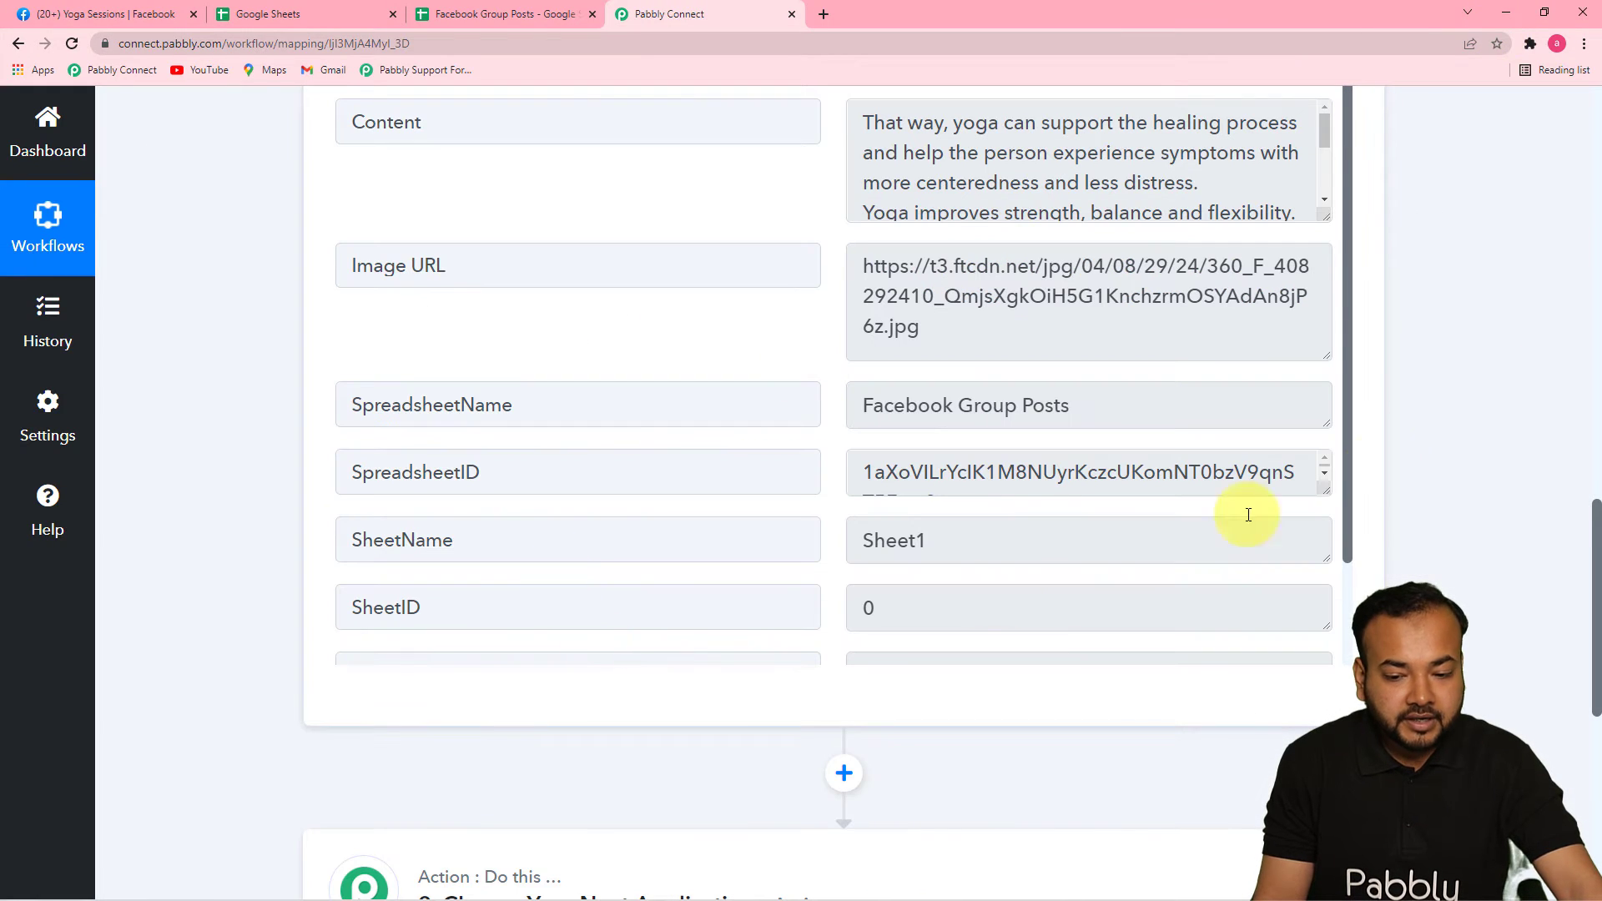
{"action": "left_click_drag", "start_coordinate": [1598, 521], "coordinate": [1597, 630]}
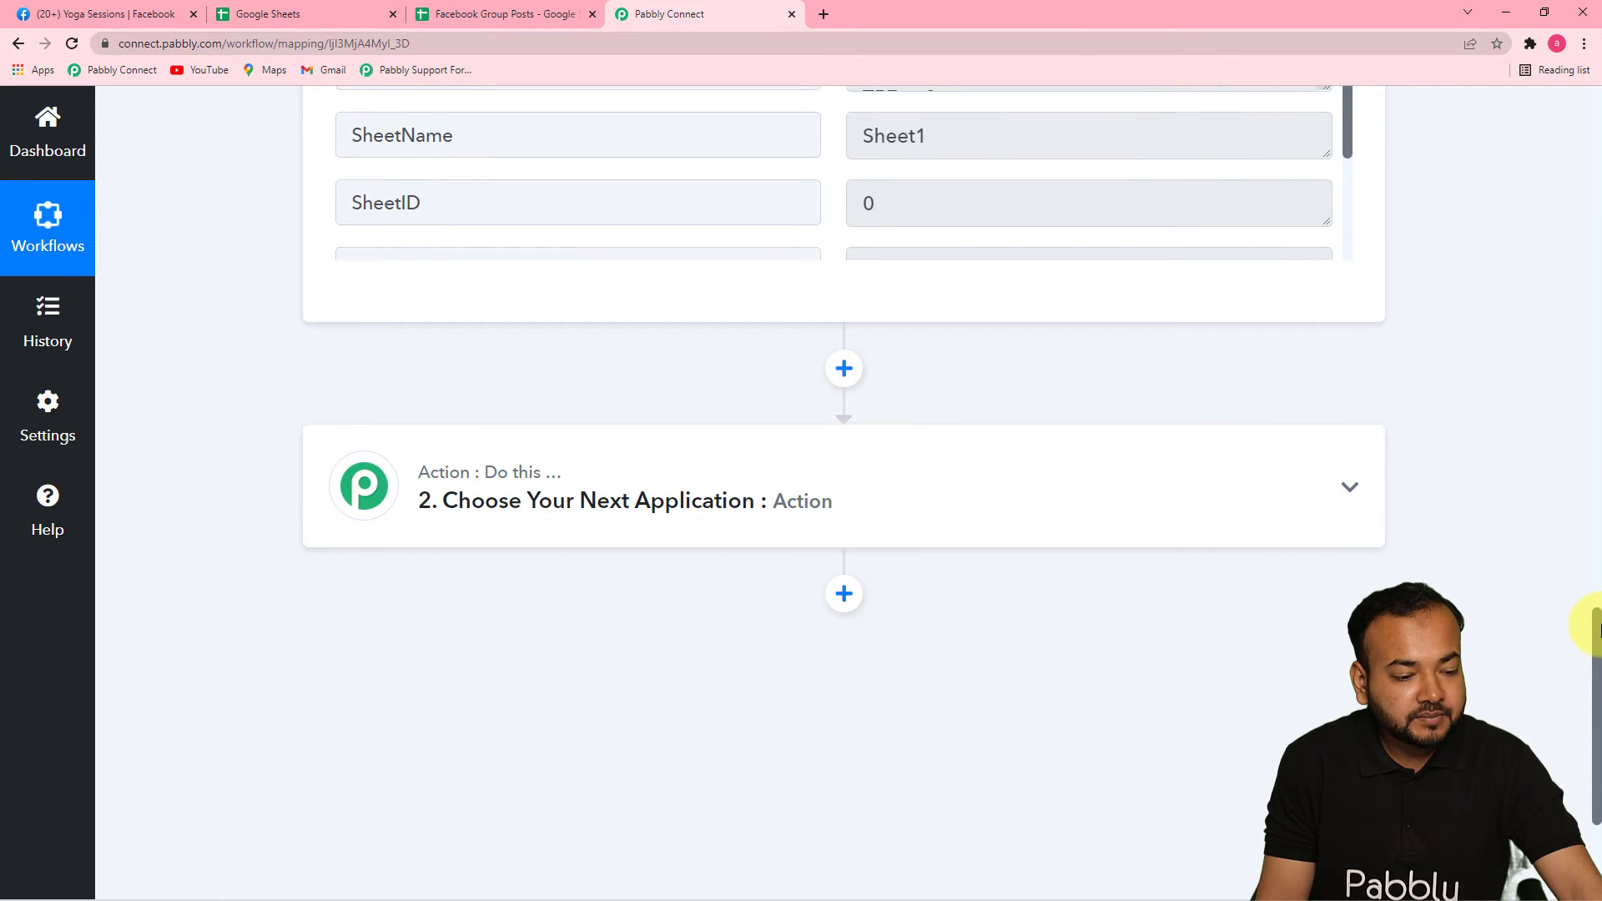
{"action": "left_click", "coordinate": [78, 23]}
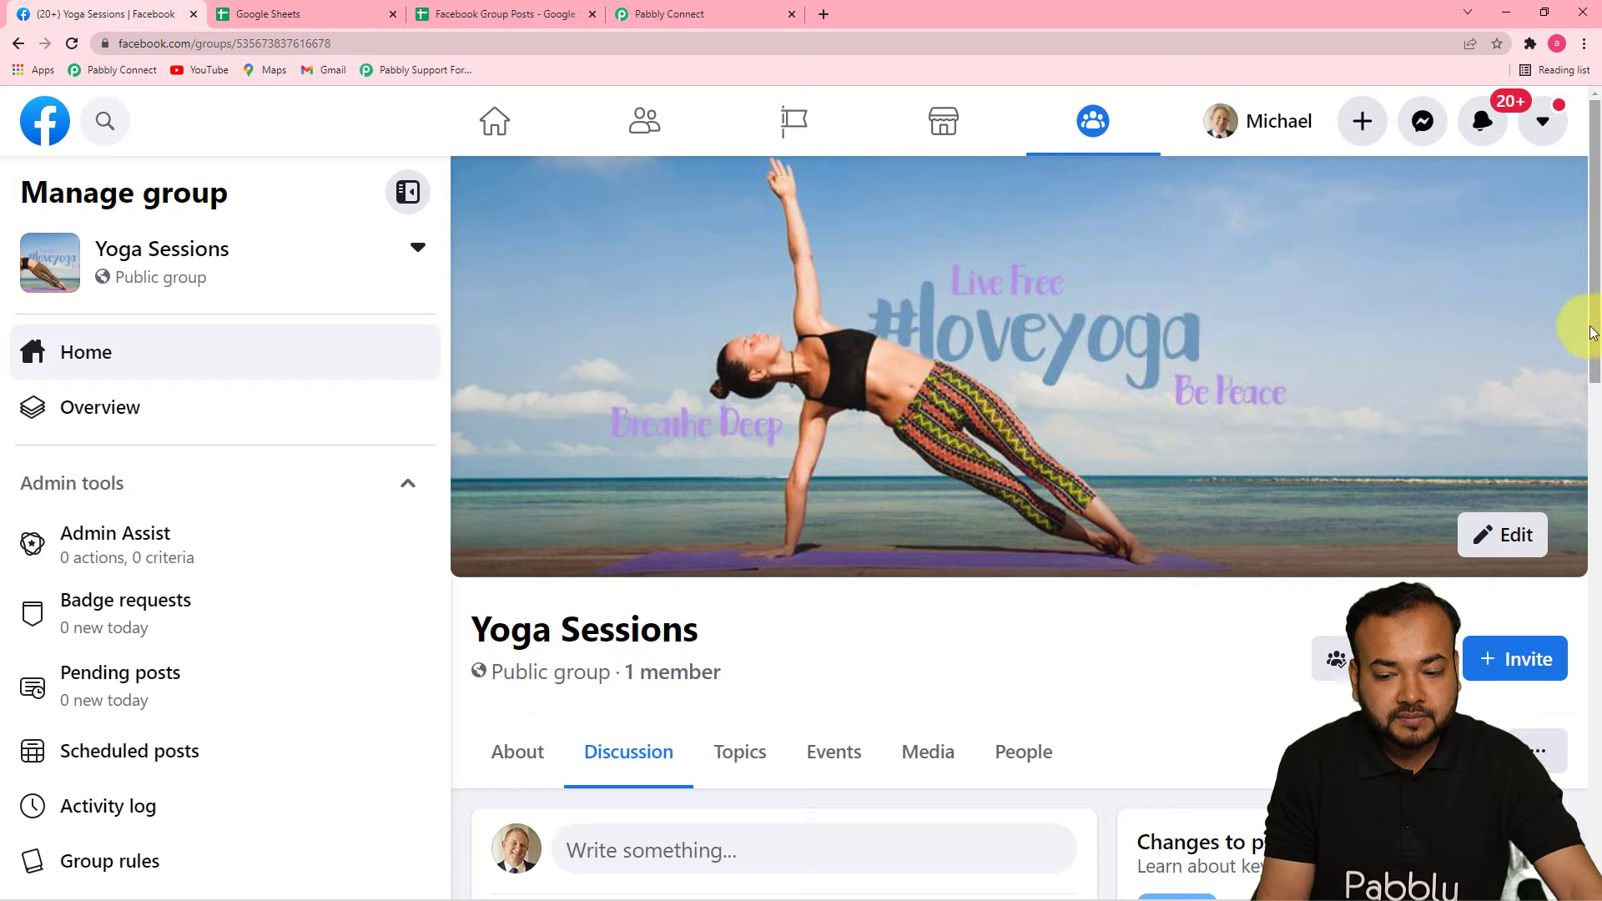
{"action": "left_click_drag", "start_coordinate": [1598, 325], "coordinate": [1598, 453]}
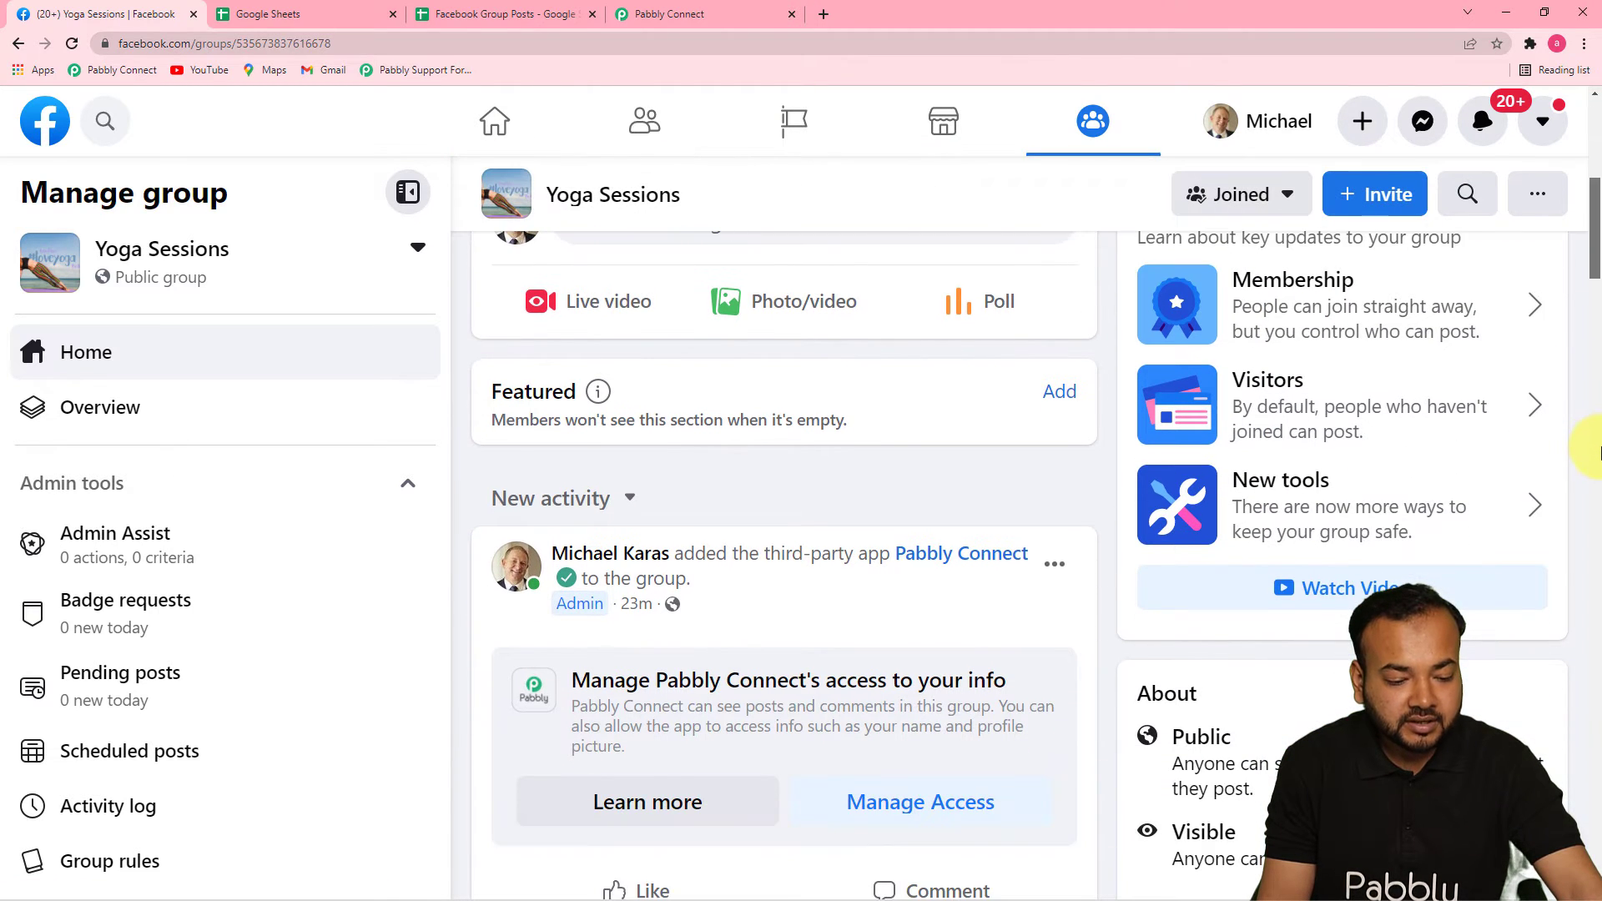
{"action": "scroll", "coordinate": [1595, 451], "scroll_direction": "up", "scroll_amount": 5}
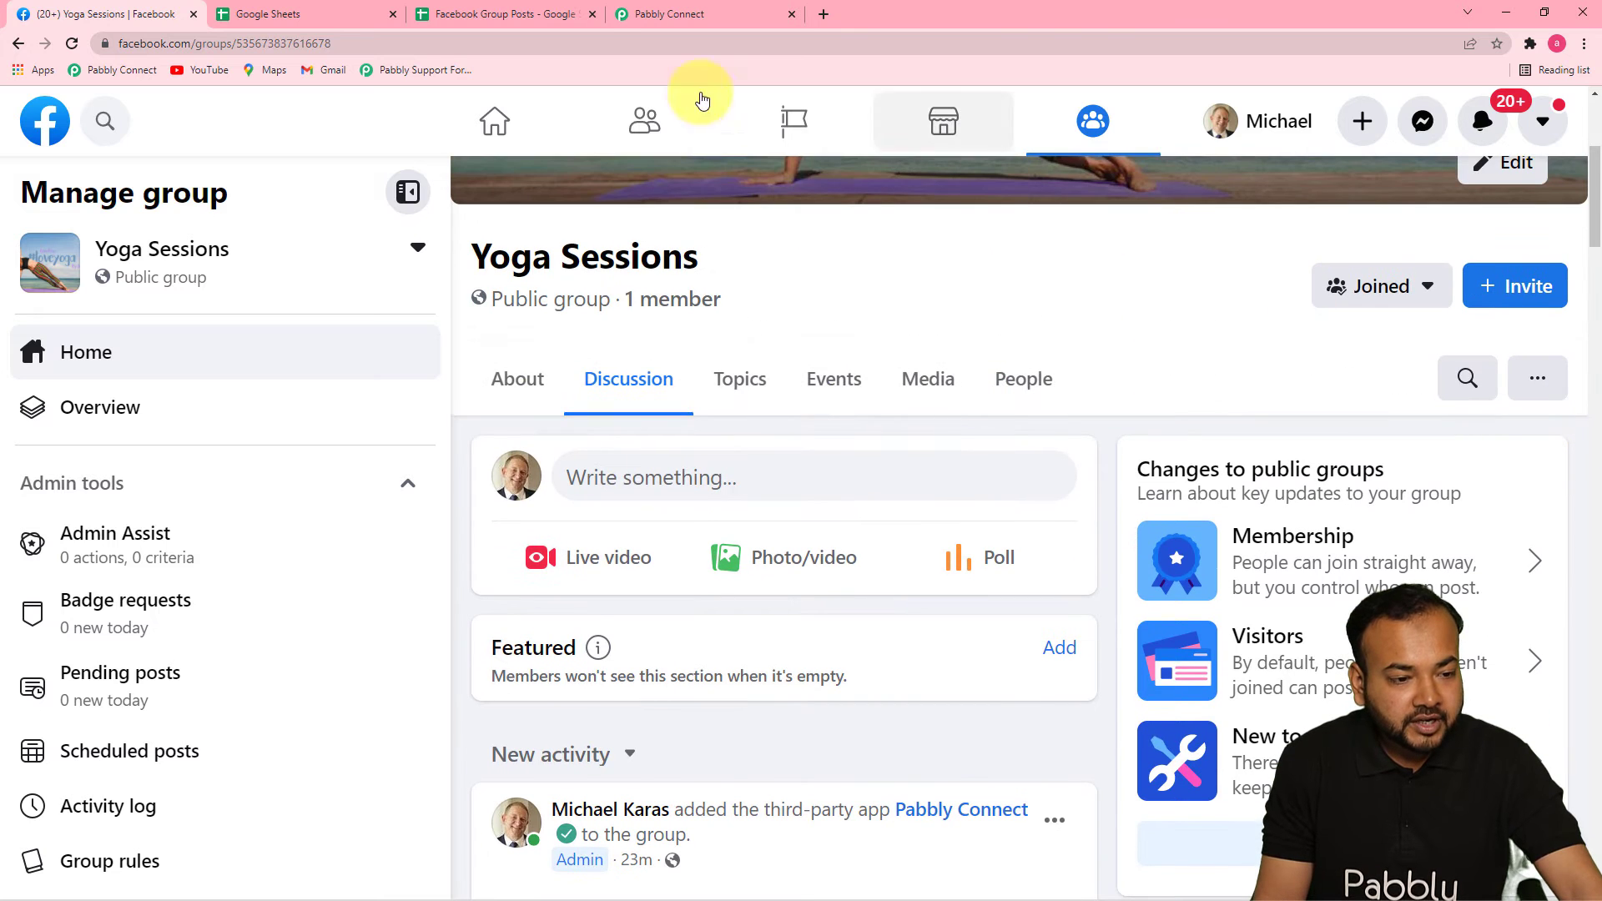
{"action": "left_click", "coordinate": [672, 15]}
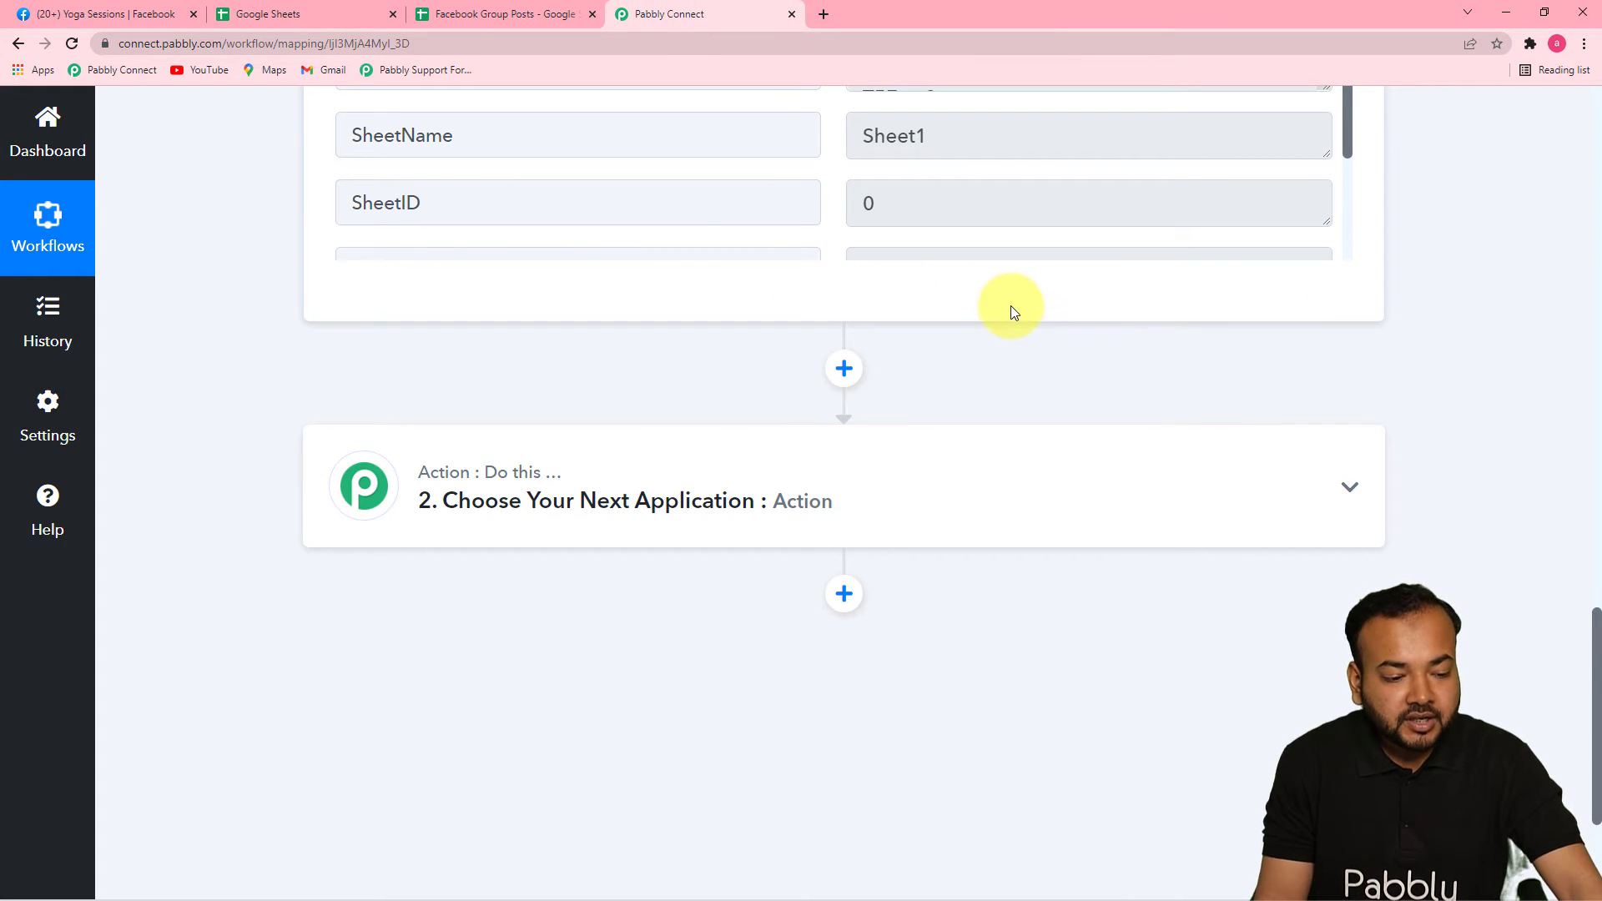
Step: Set the workflow's second step to the Facebook Groups app with the Post Message action event
{"action": "left_click", "coordinate": [681, 469]}
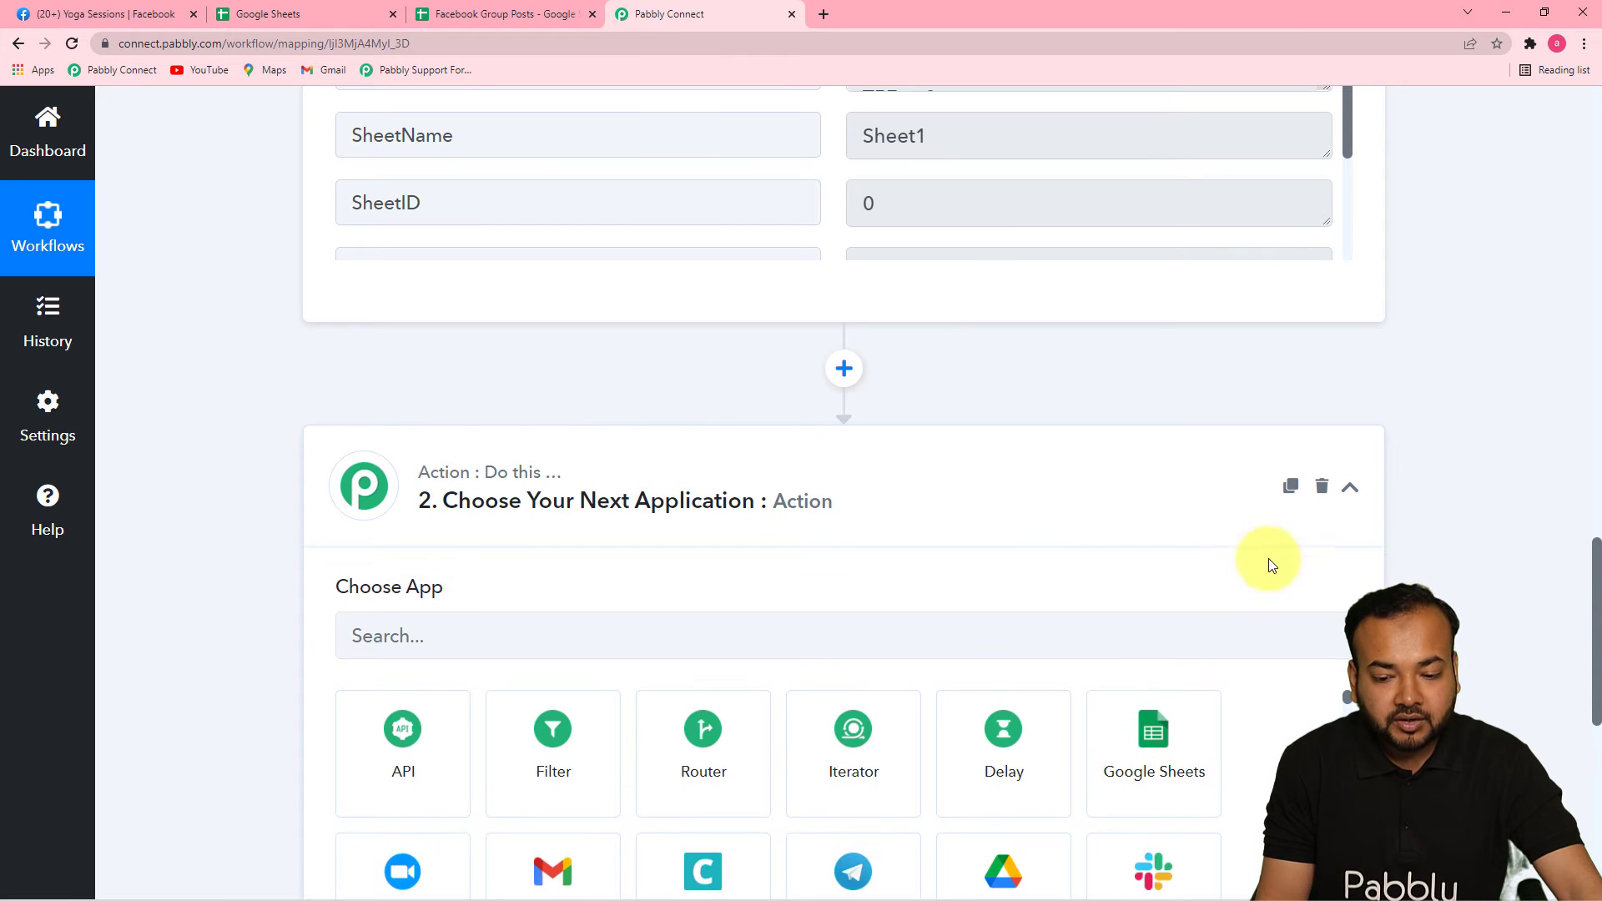
{"action": "left_click_drag", "start_coordinate": [1595, 552], "coordinate": [1585, 615]}
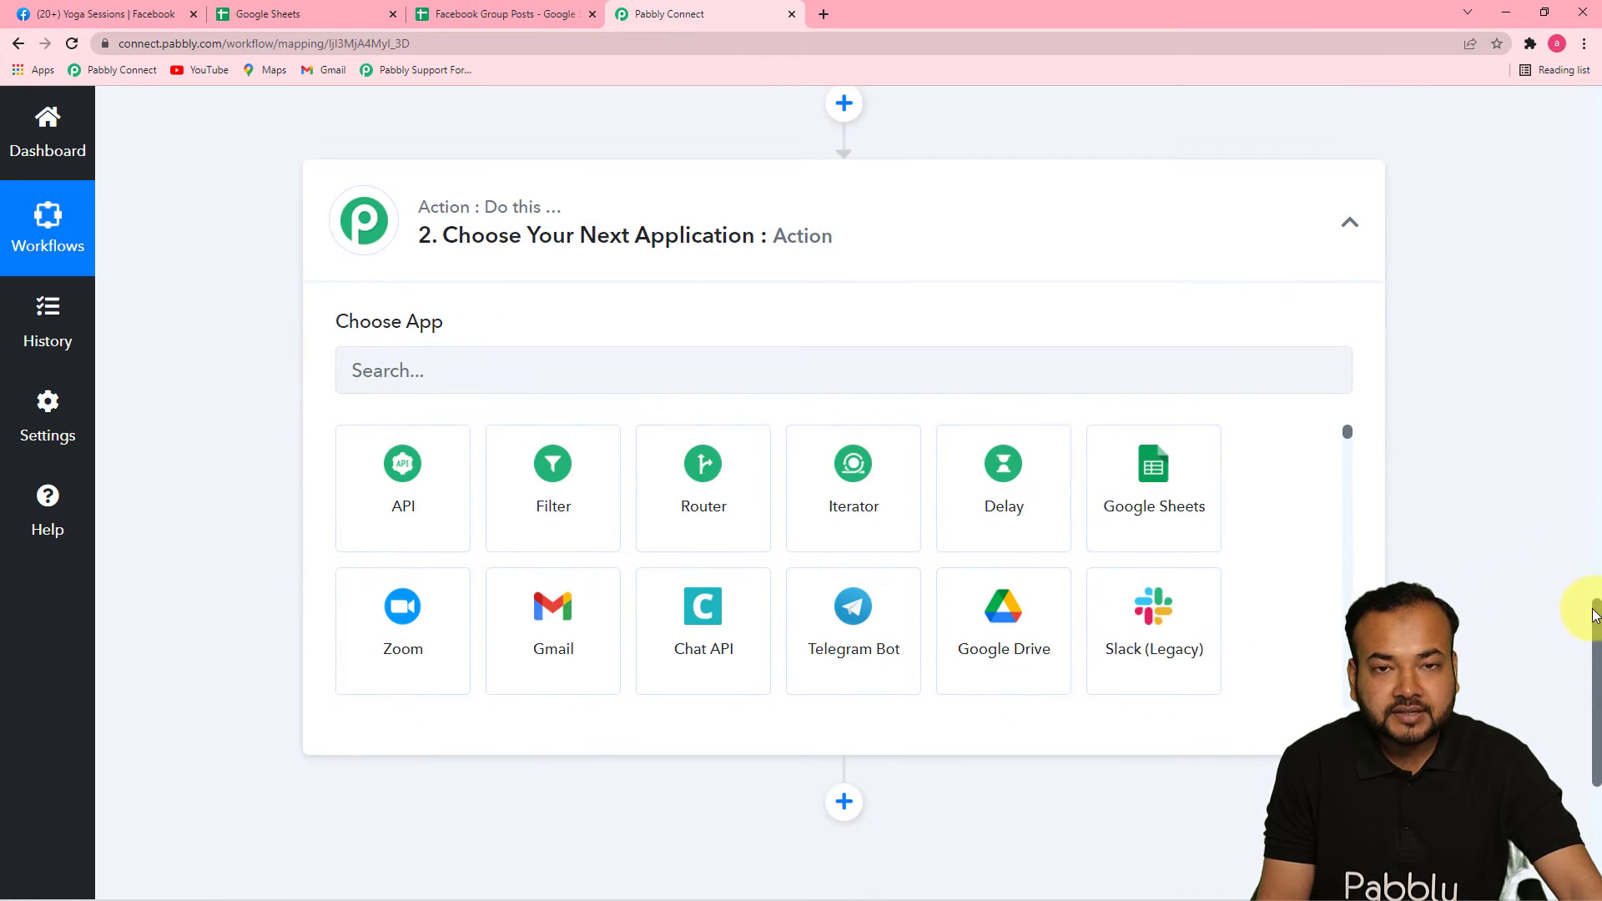
{"action": "left_click", "coordinate": [440, 374]}
{"action": "type", "text": "fa"}
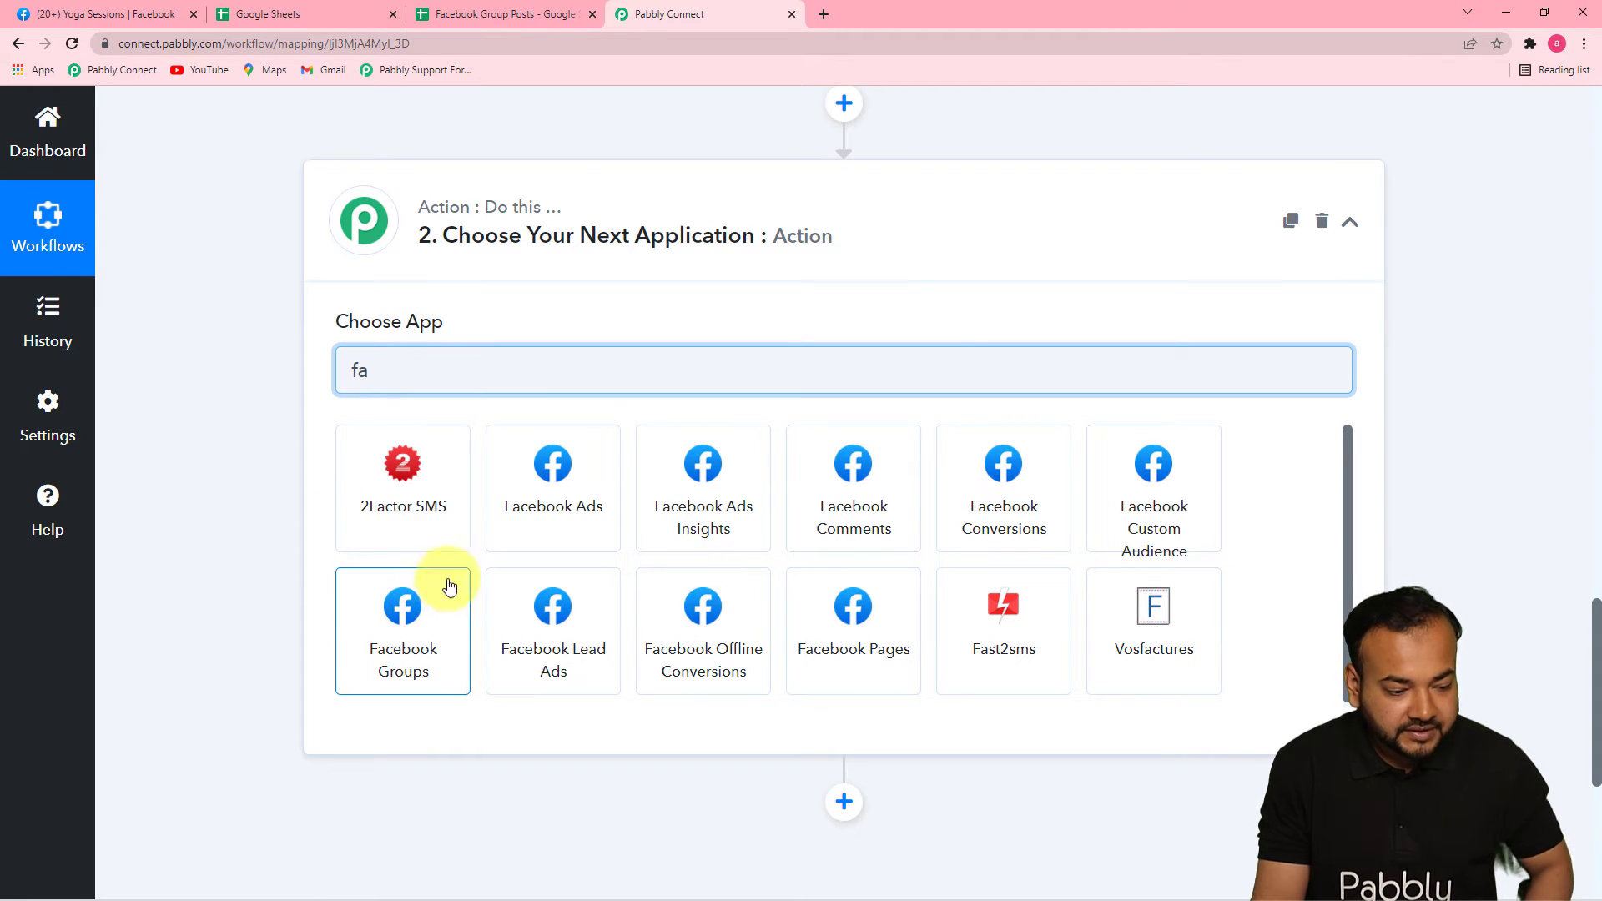
{"action": "left_click", "coordinate": [423, 662]}
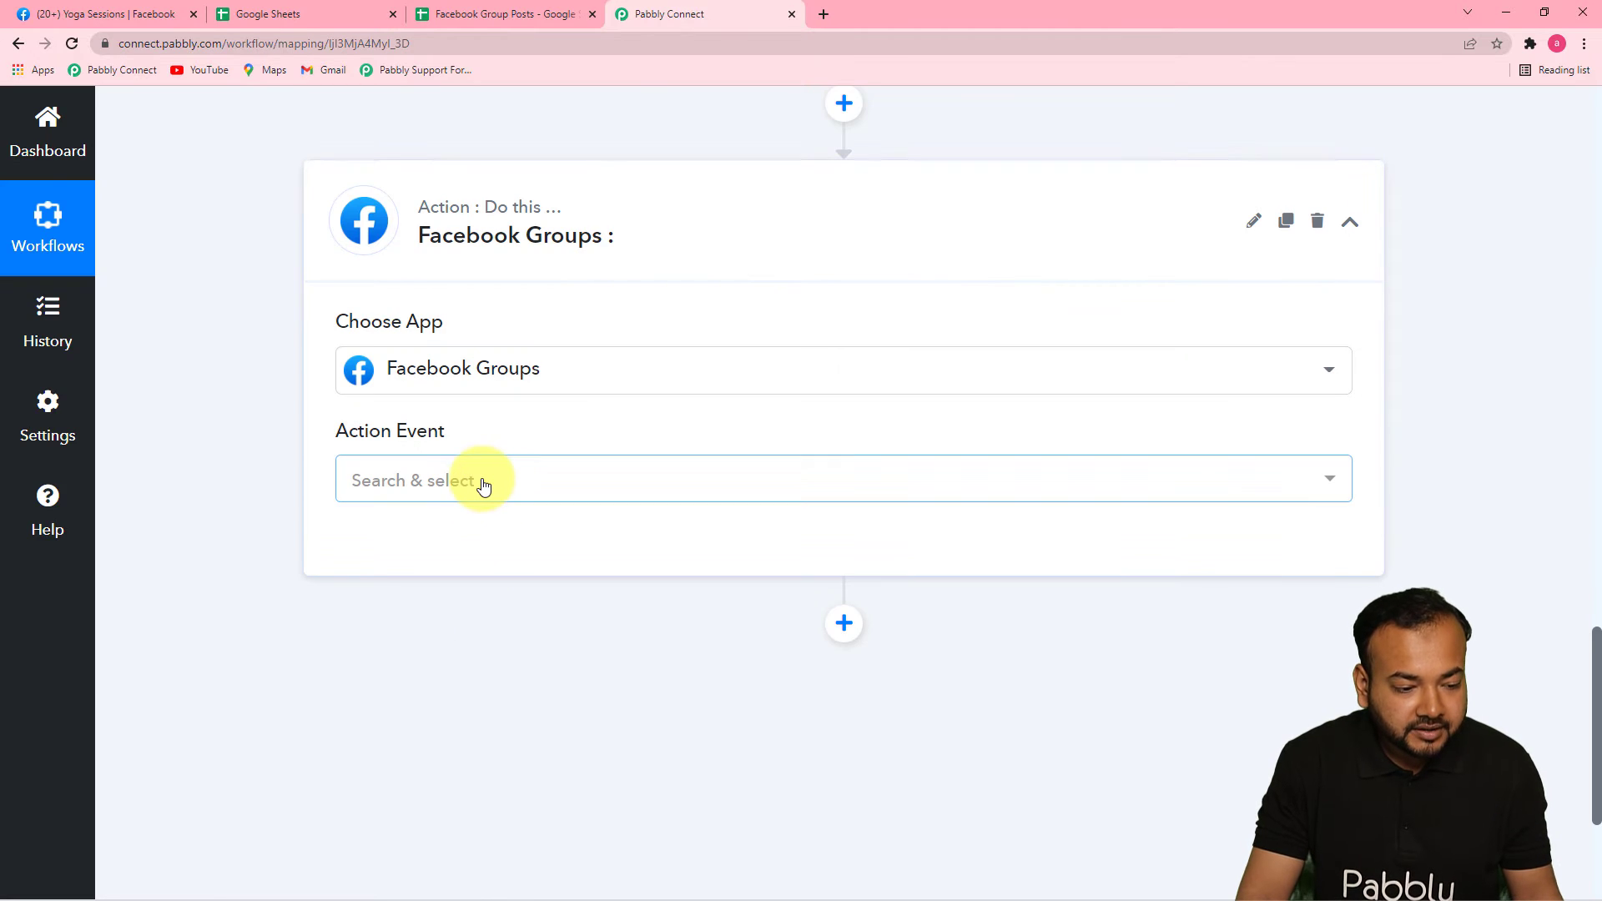
{"action": "left_click", "coordinate": [484, 486]}
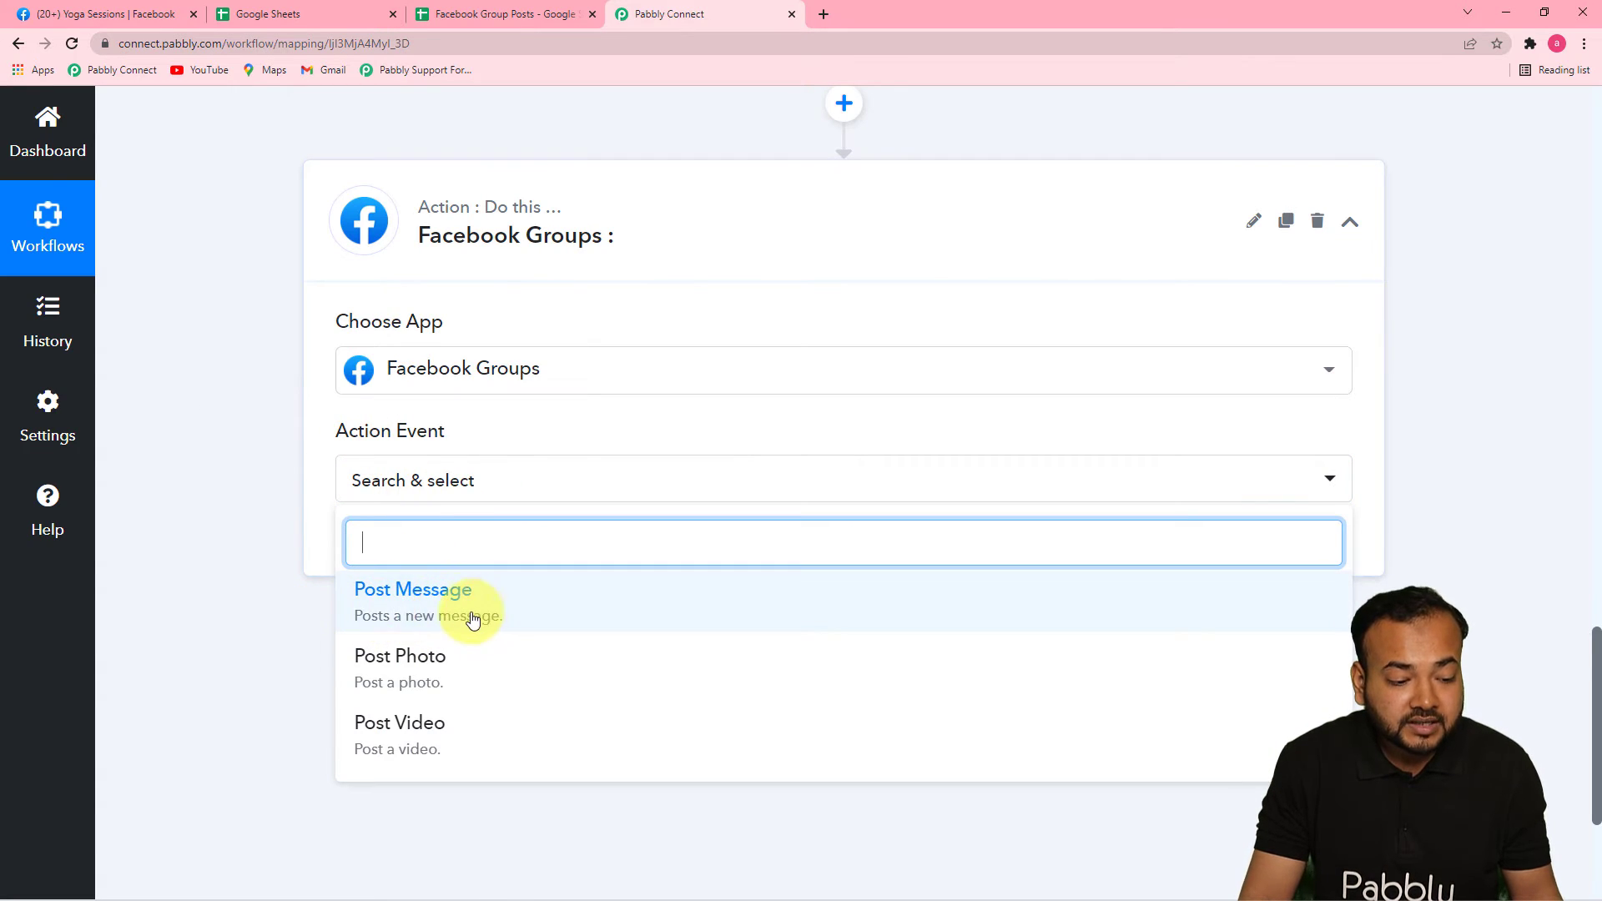
{"action": "left_click", "coordinate": [428, 607]}
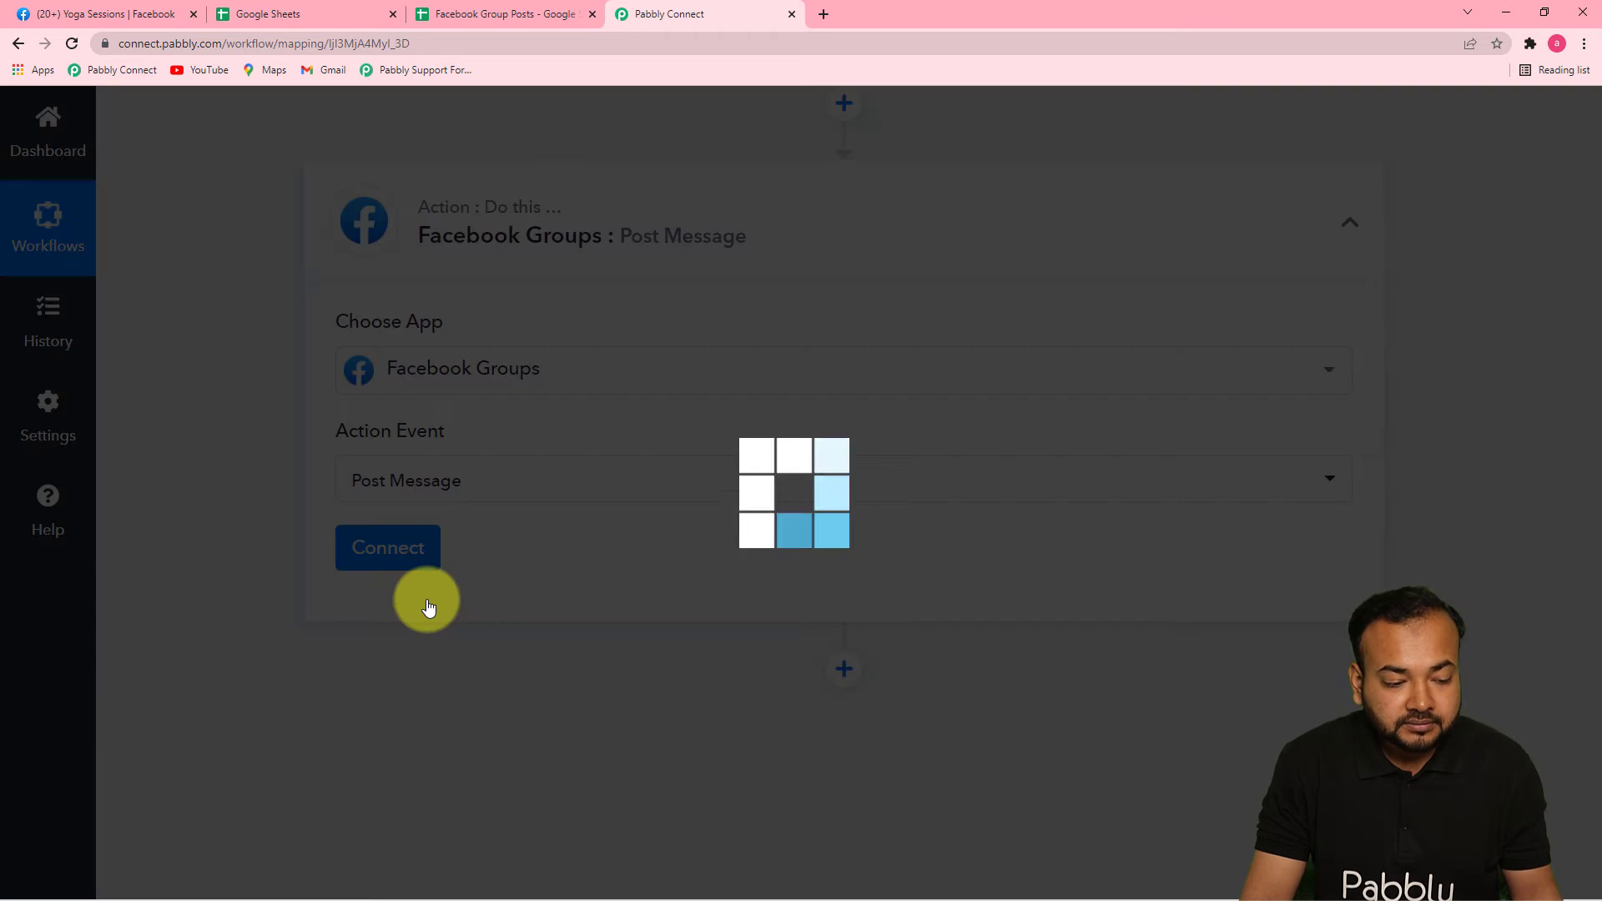
Step: Connect the Post Message action to Facebook Groups through a new connection
{"action": "left_click", "coordinate": [404, 558]}
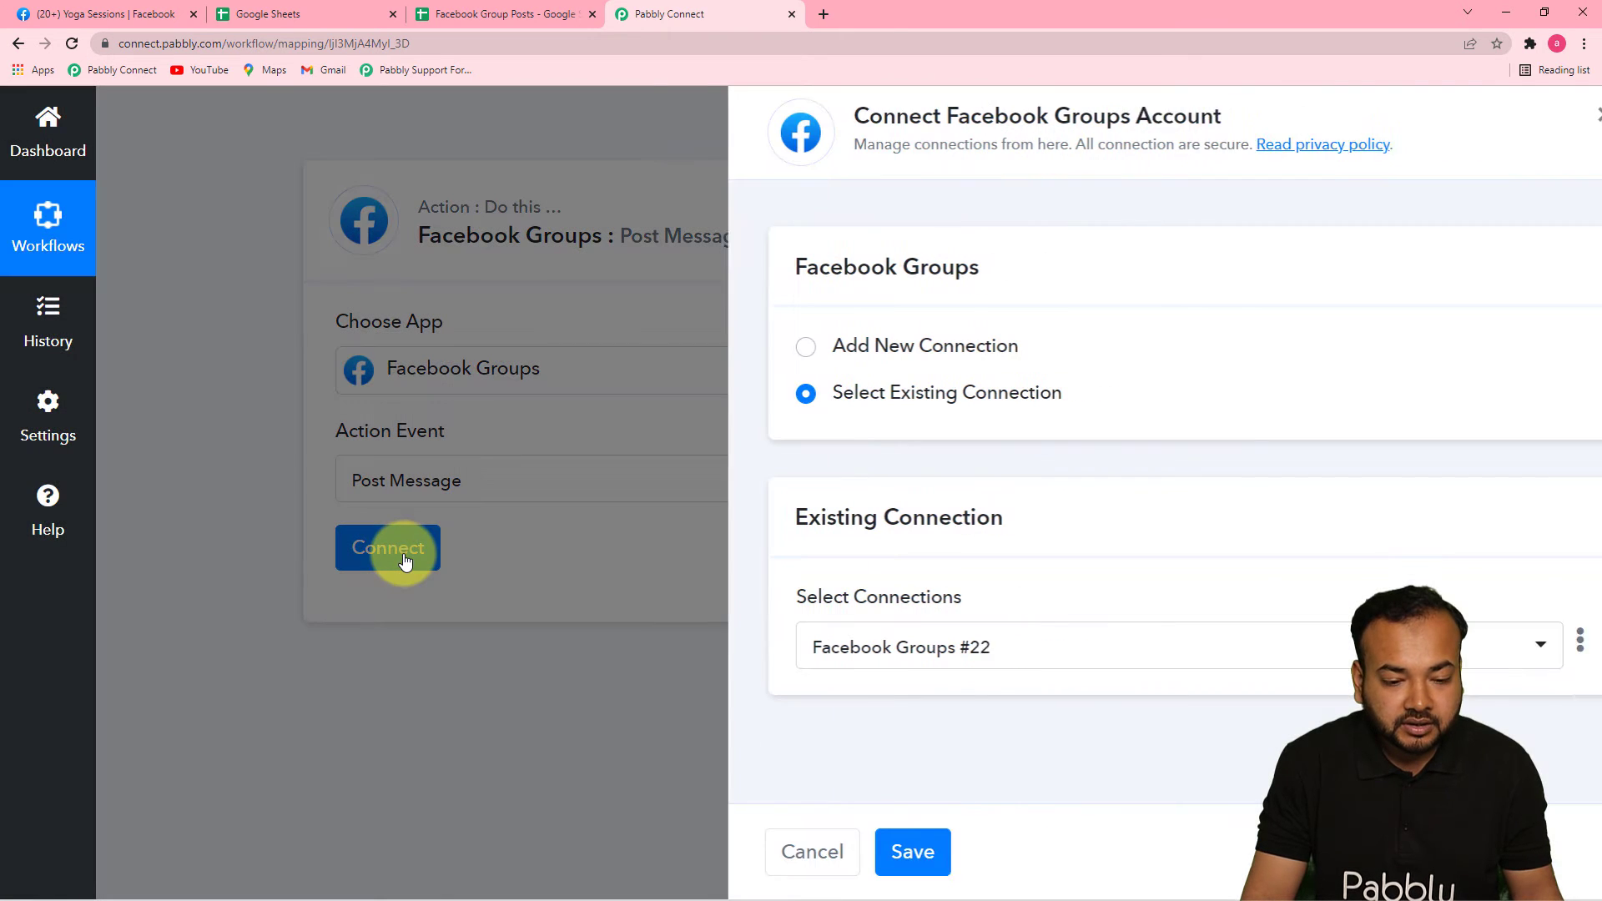
{"action": "left_click", "coordinate": [753, 349]}
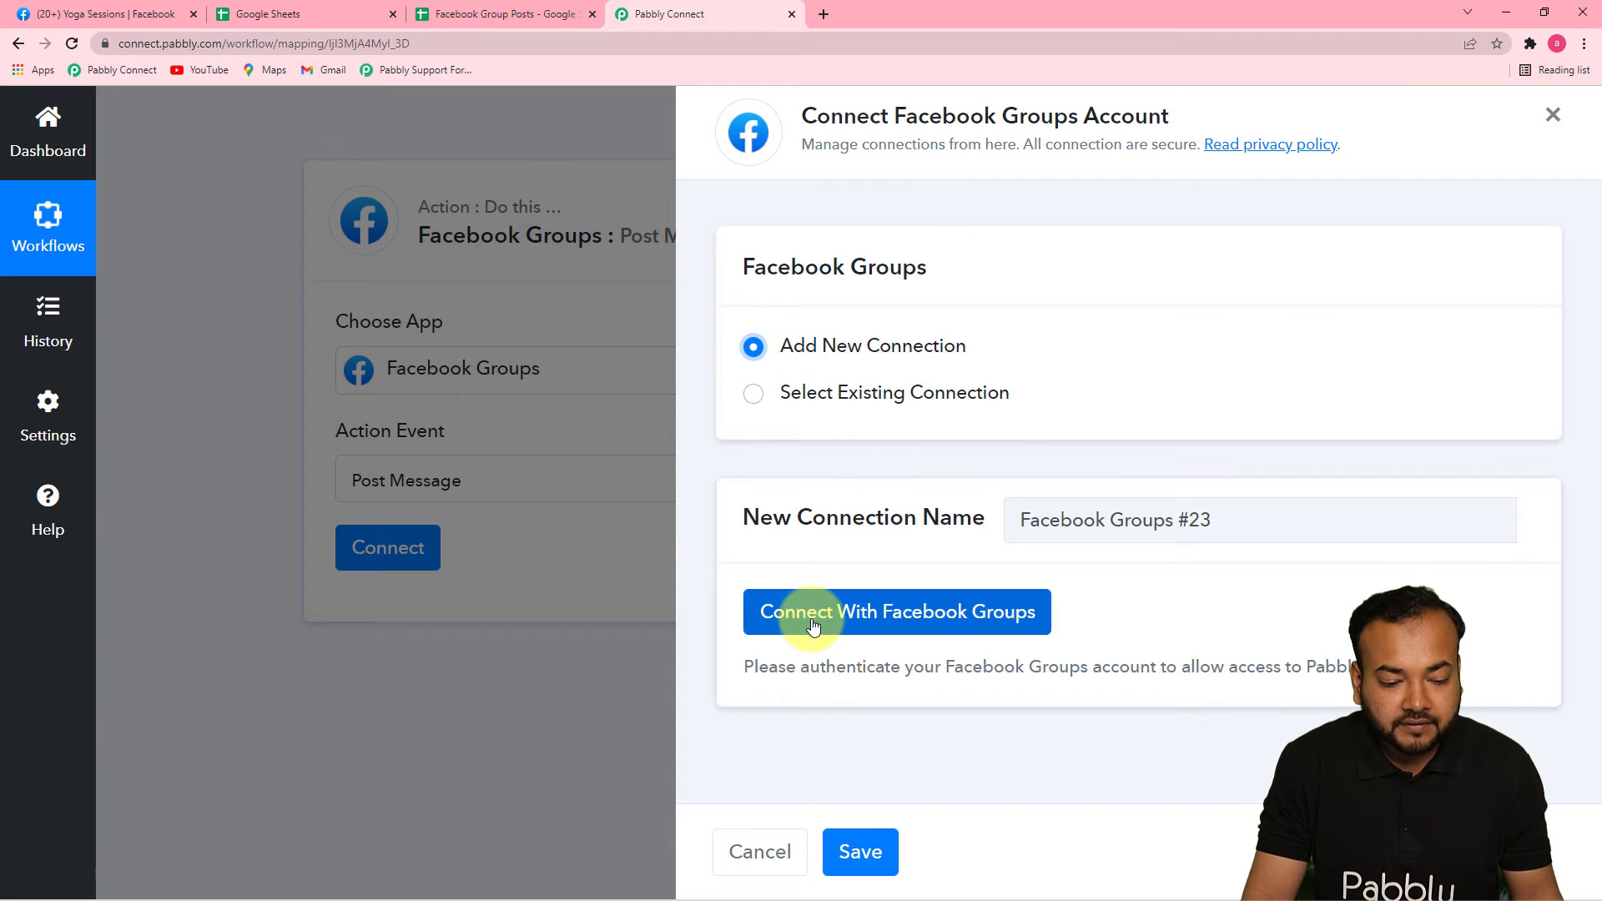
{"action": "left_click", "coordinate": [927, 626]}
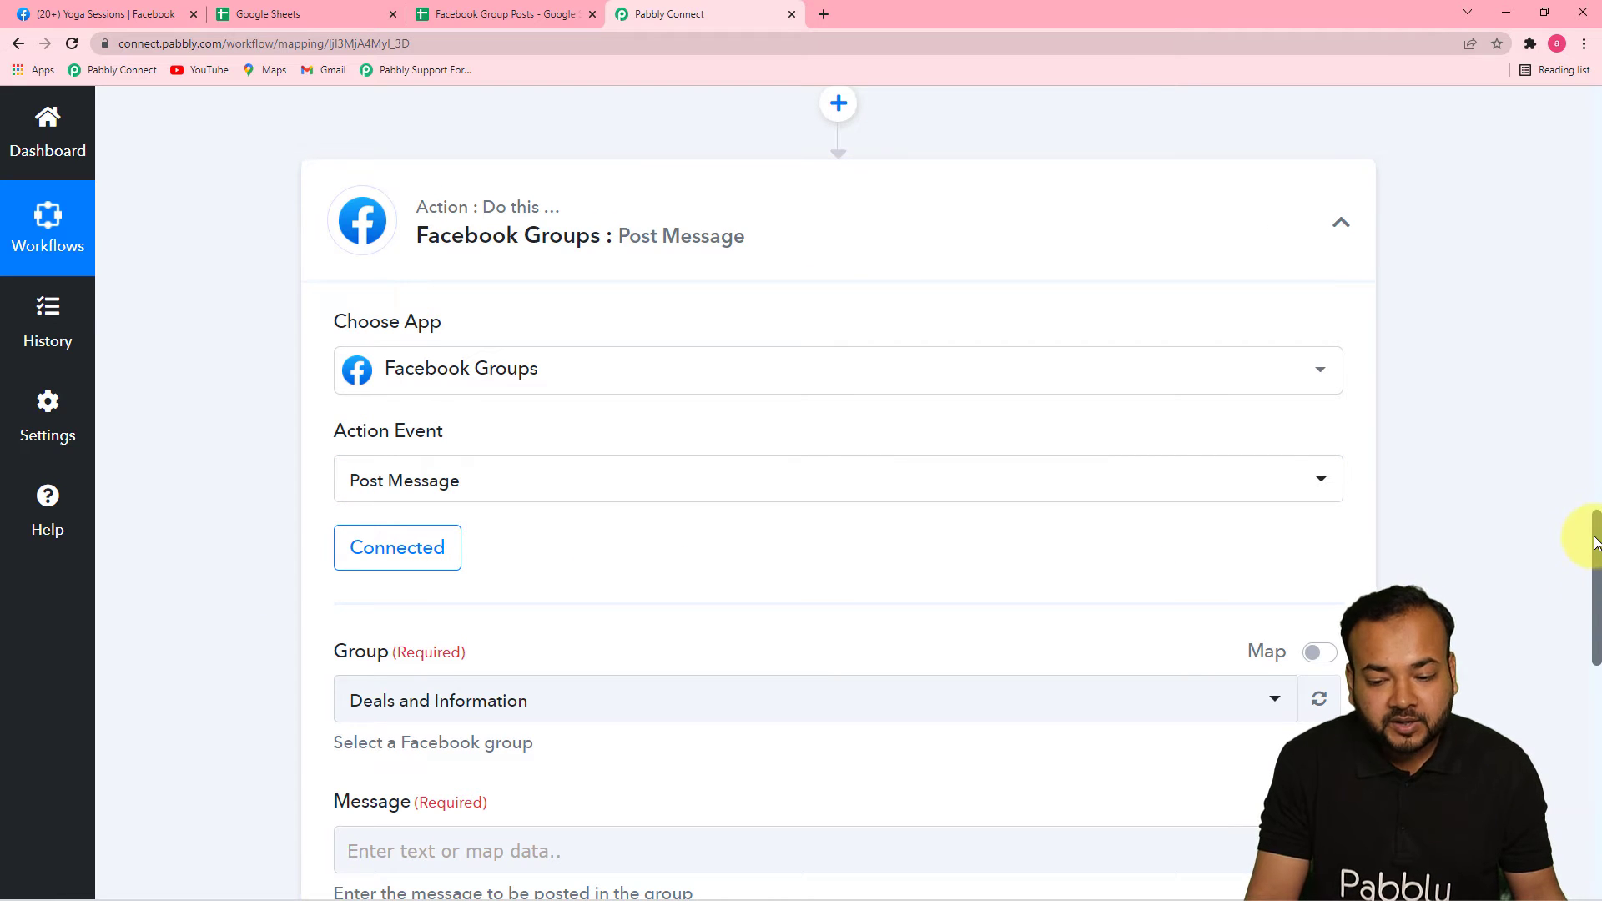
Step: Set the Post Message action's target Facebook group to Yoga Sessions
{"action": "left_click_drag", "start_coordinate": [1595, 551], "coordinate": [1596, 637]}
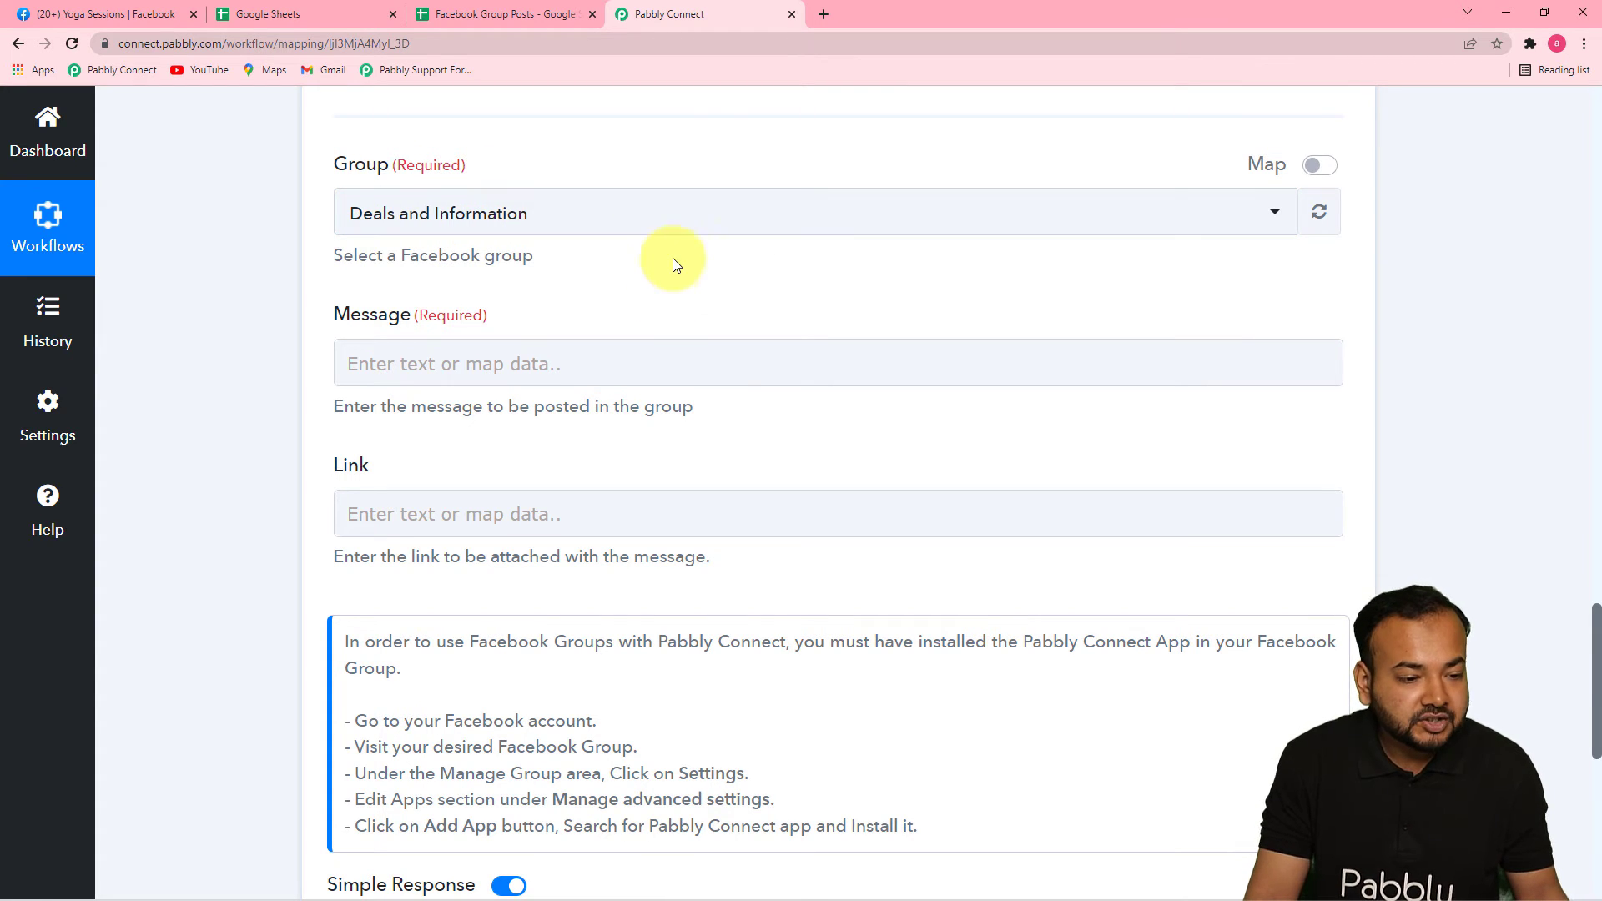
{"action": "left_click", "coordinate": [677, 230]}
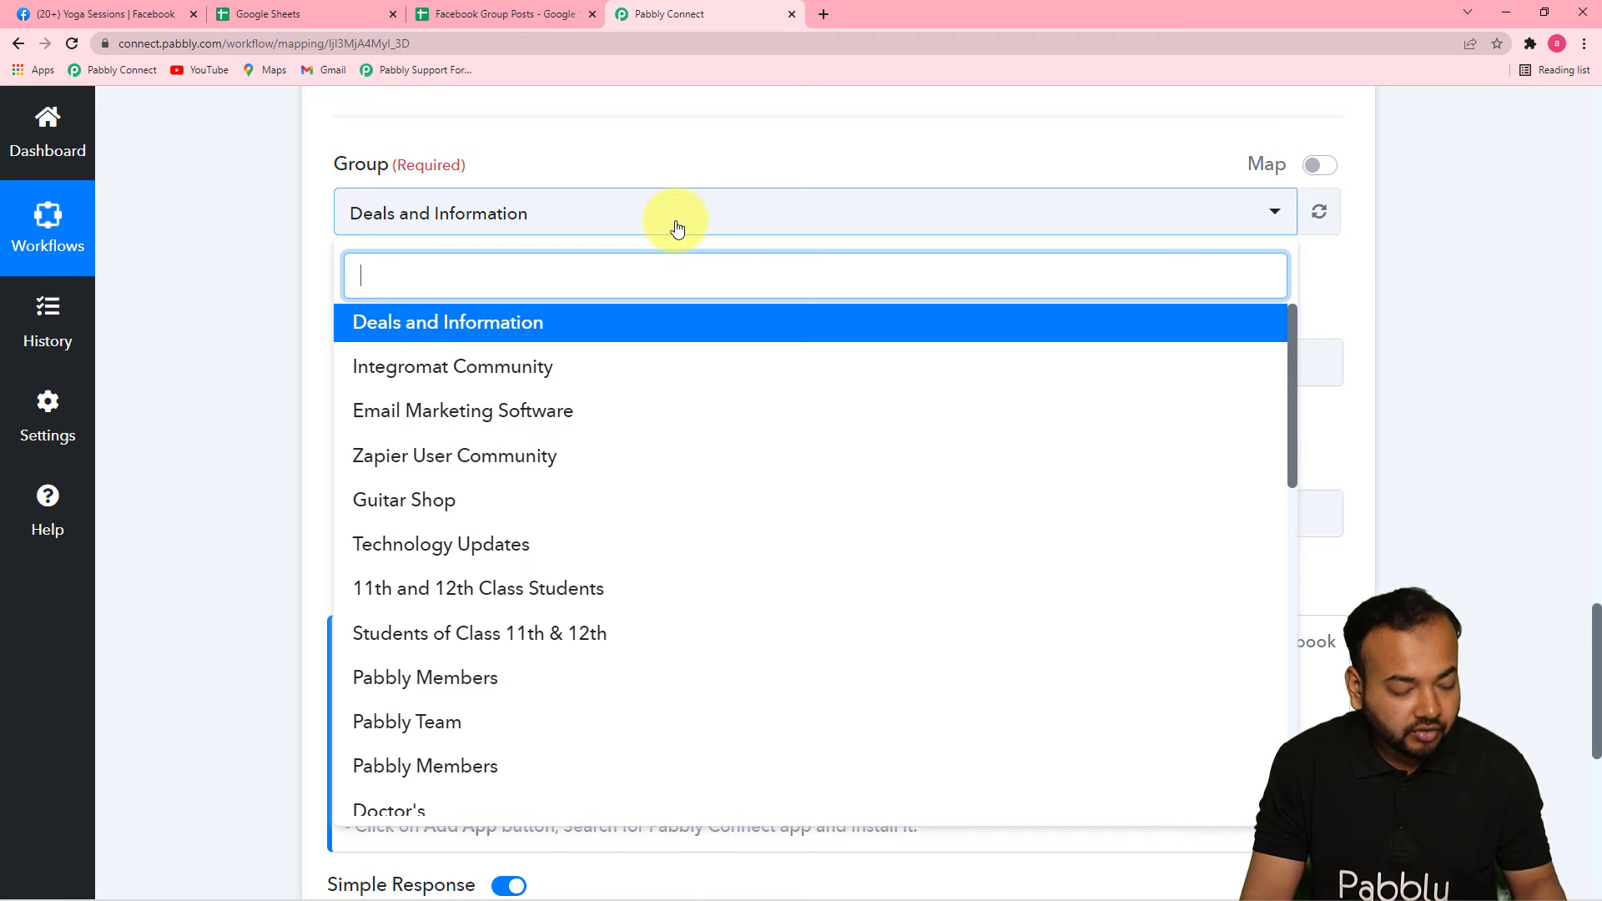
{"action": "type", "text": "yo"}
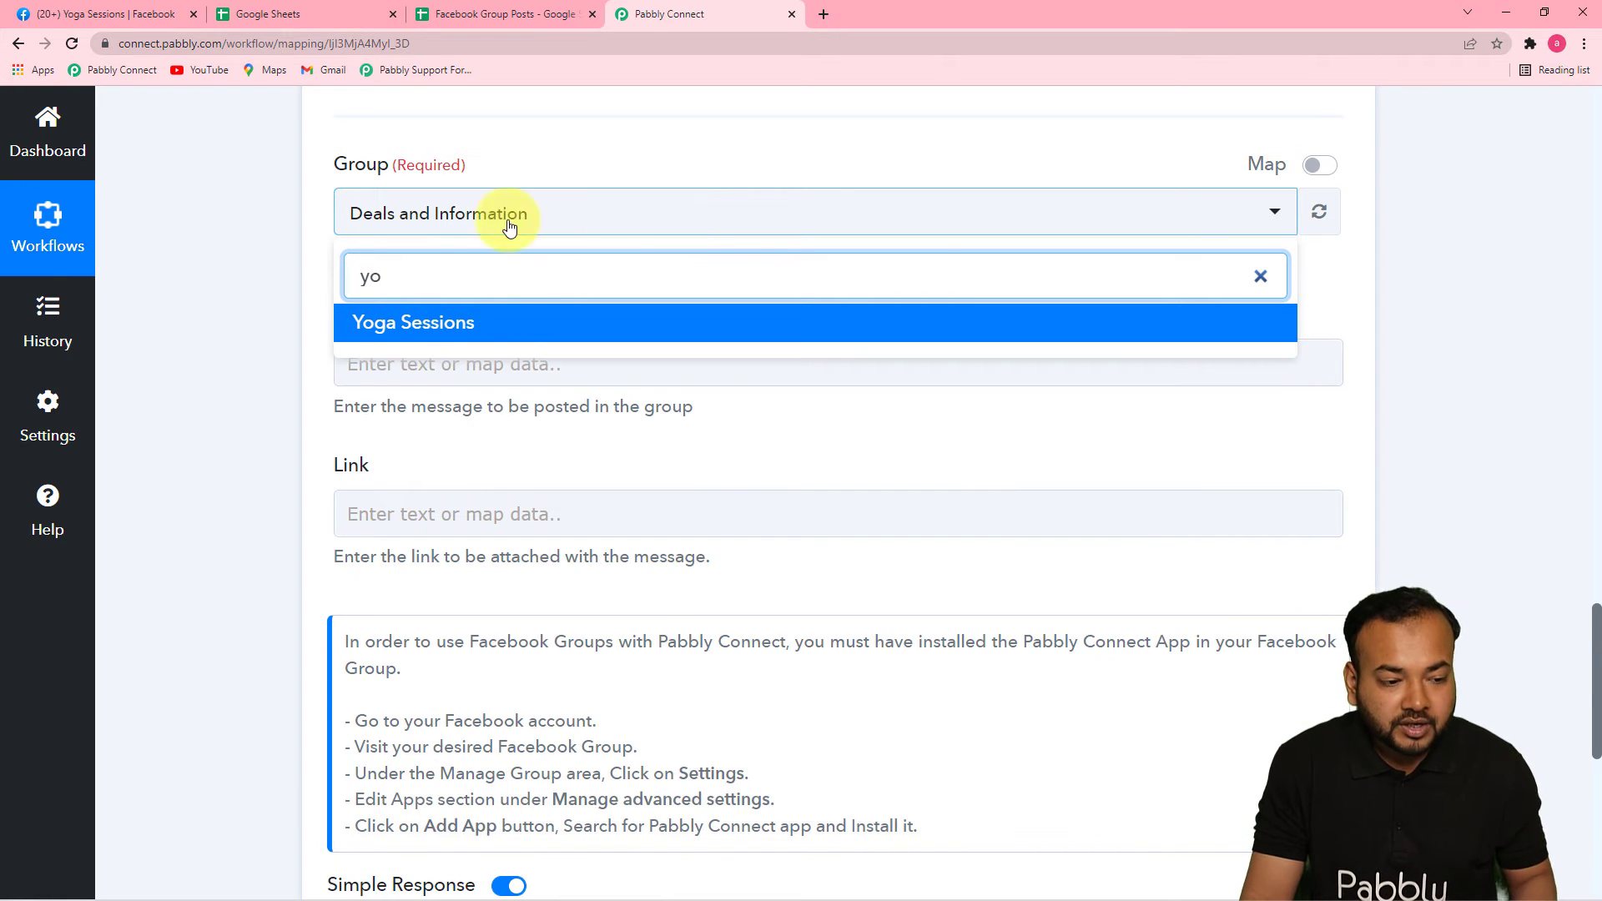
{"action": "left_click", "coordinate": [467, 323]}
{"action": "left_click", "coordinate": [277, 290]}
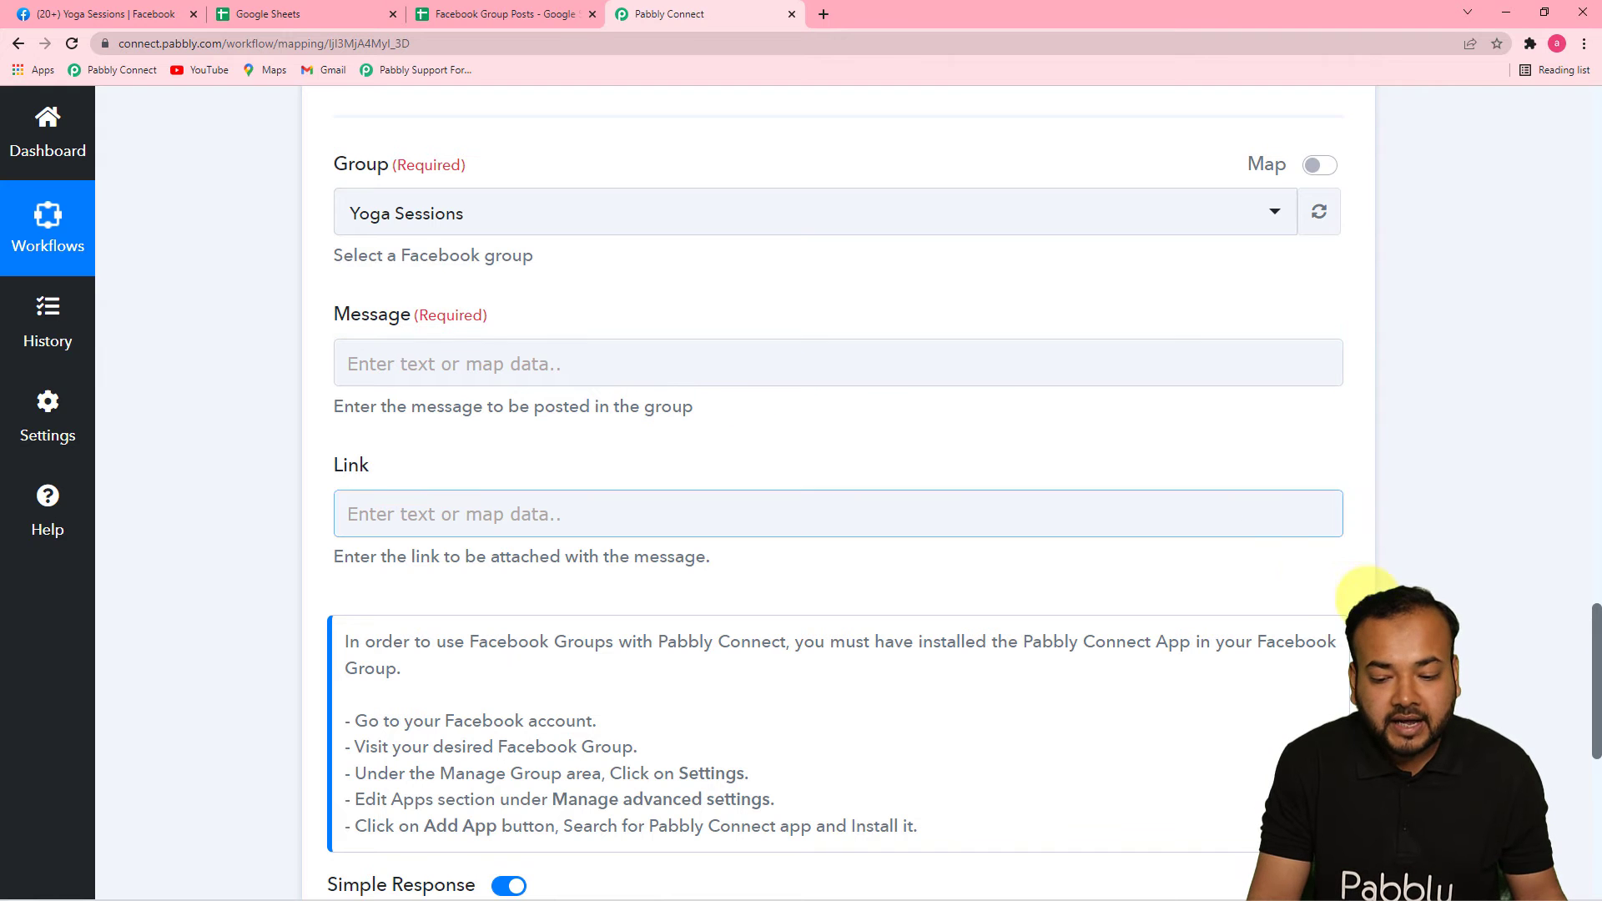
Step: Review the Google Sheets response data, and map its Content value into the action's Message field
{"action": "left_click_drag", "start_coordinate": [1596, 629], "coordinate": [1596, 377]}
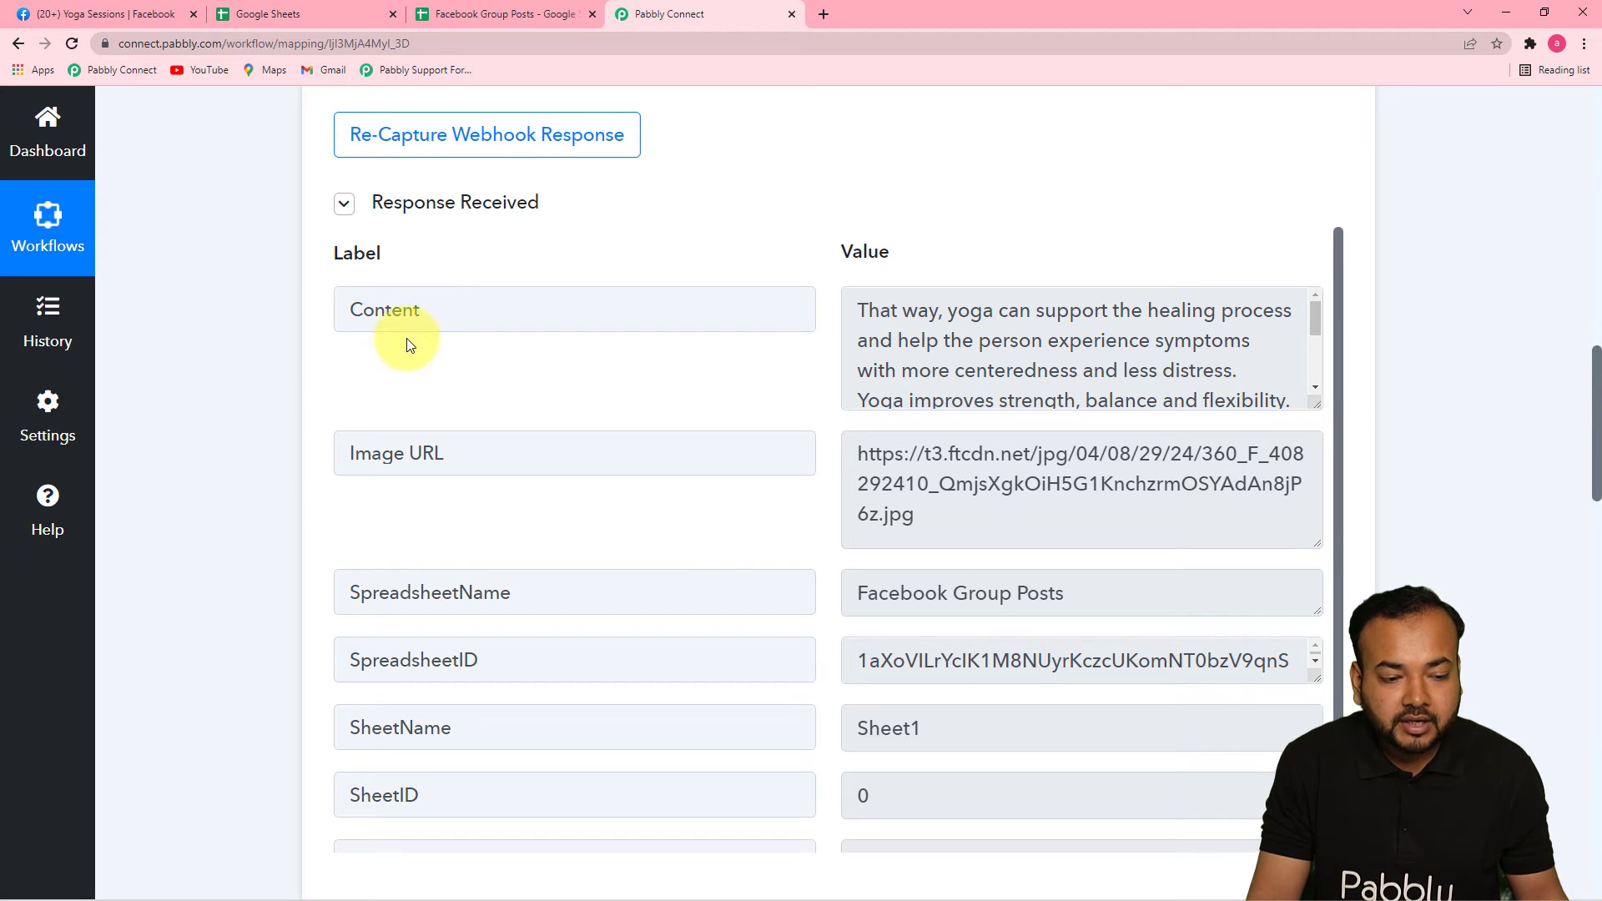
{"action": "left_click_drag", "start_coordinate": [1596, 454], "coordinate": [1596, 672]}
{"action": "left_click", "coordinate": [574, 299]}
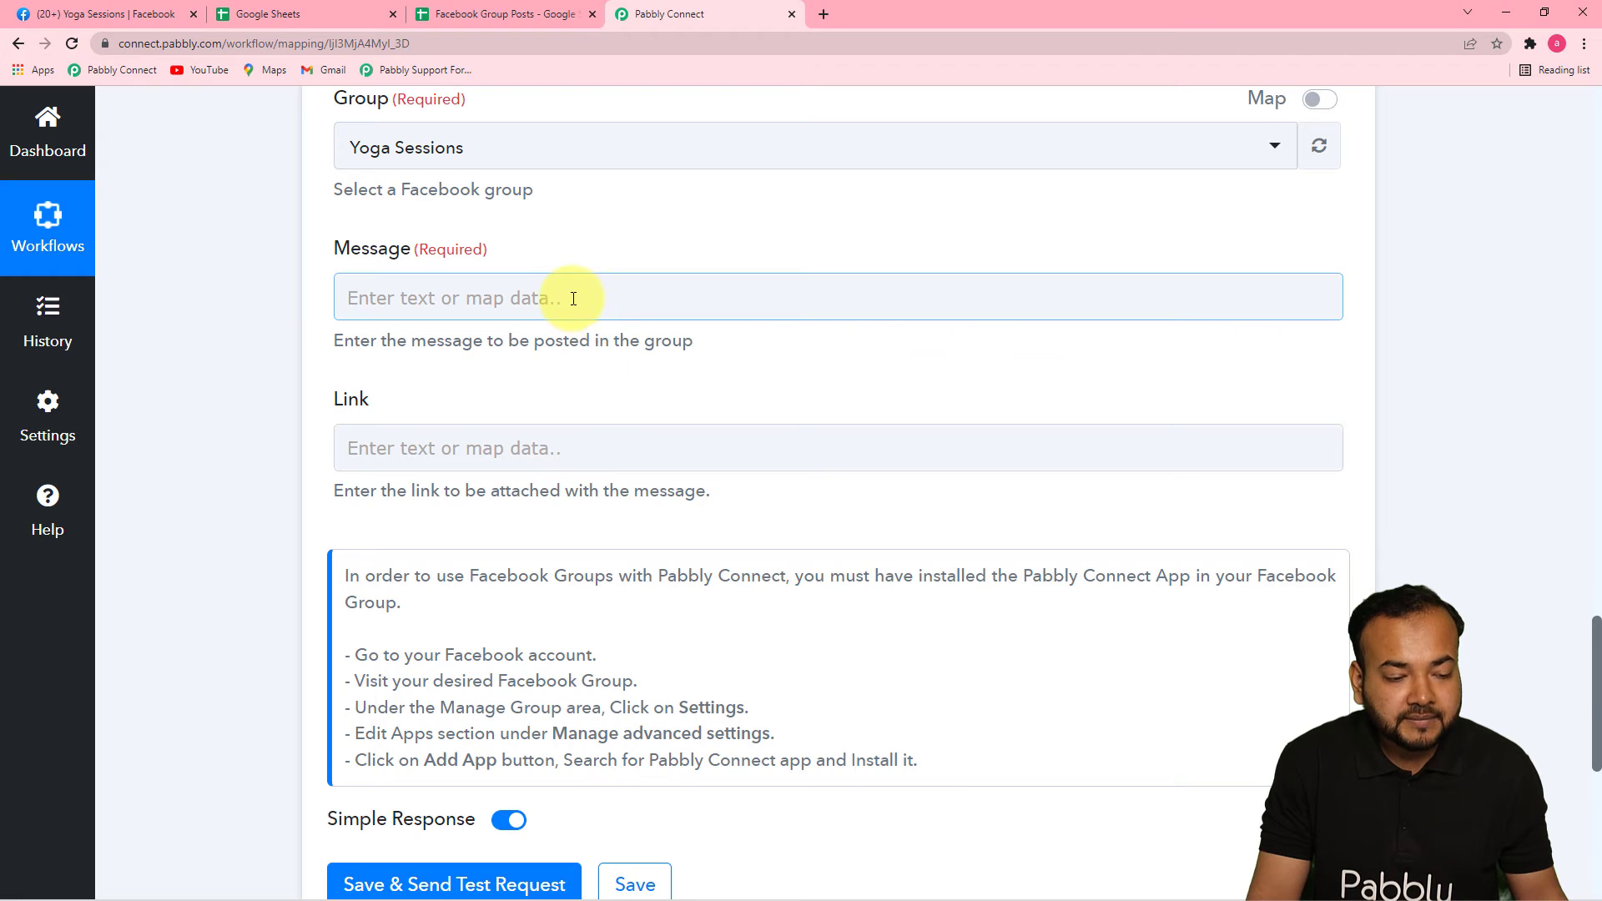
{"action": "left_click", "coordinate": [579, 295]}
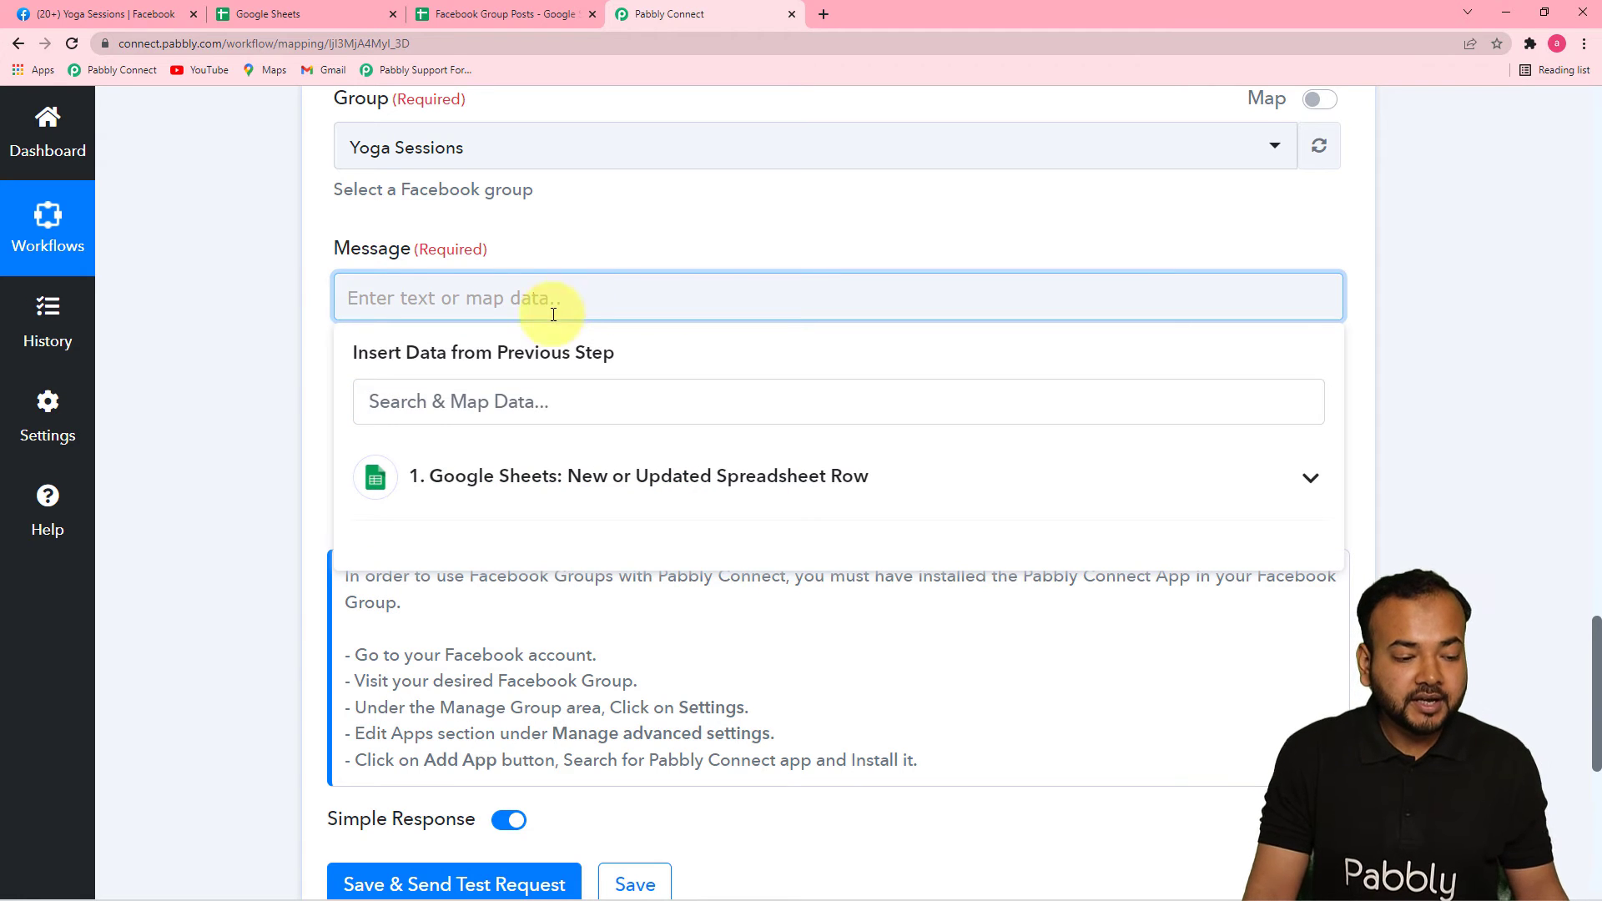
{"action": "left_click", "coordinate": [555, 500]}
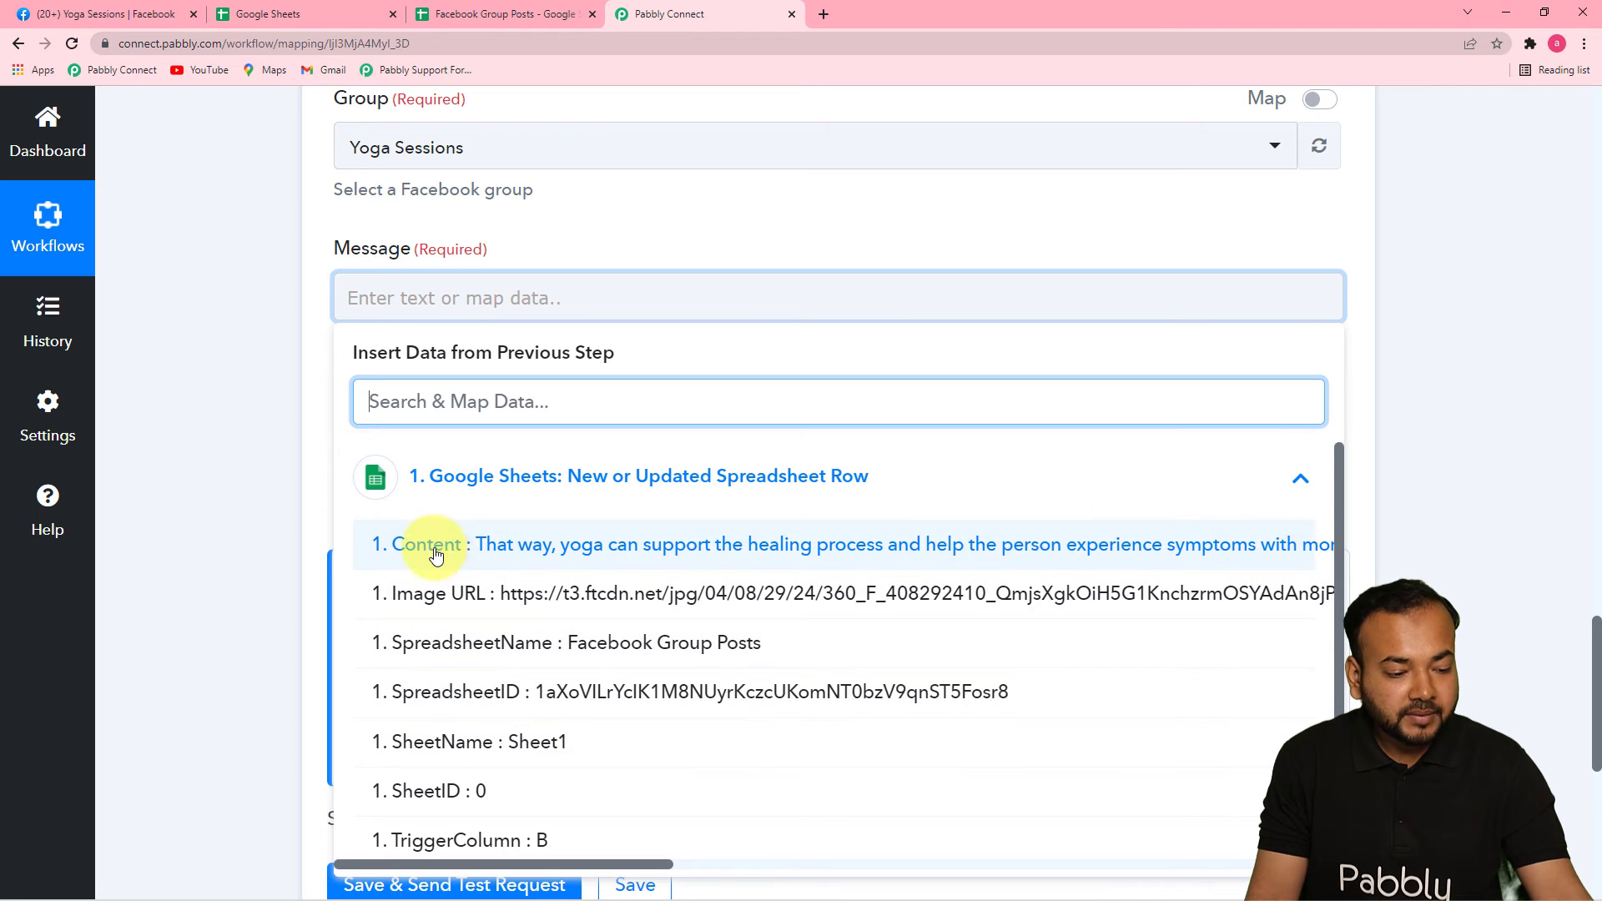
{"action": "left_click", "coordinate": [498, 544]}
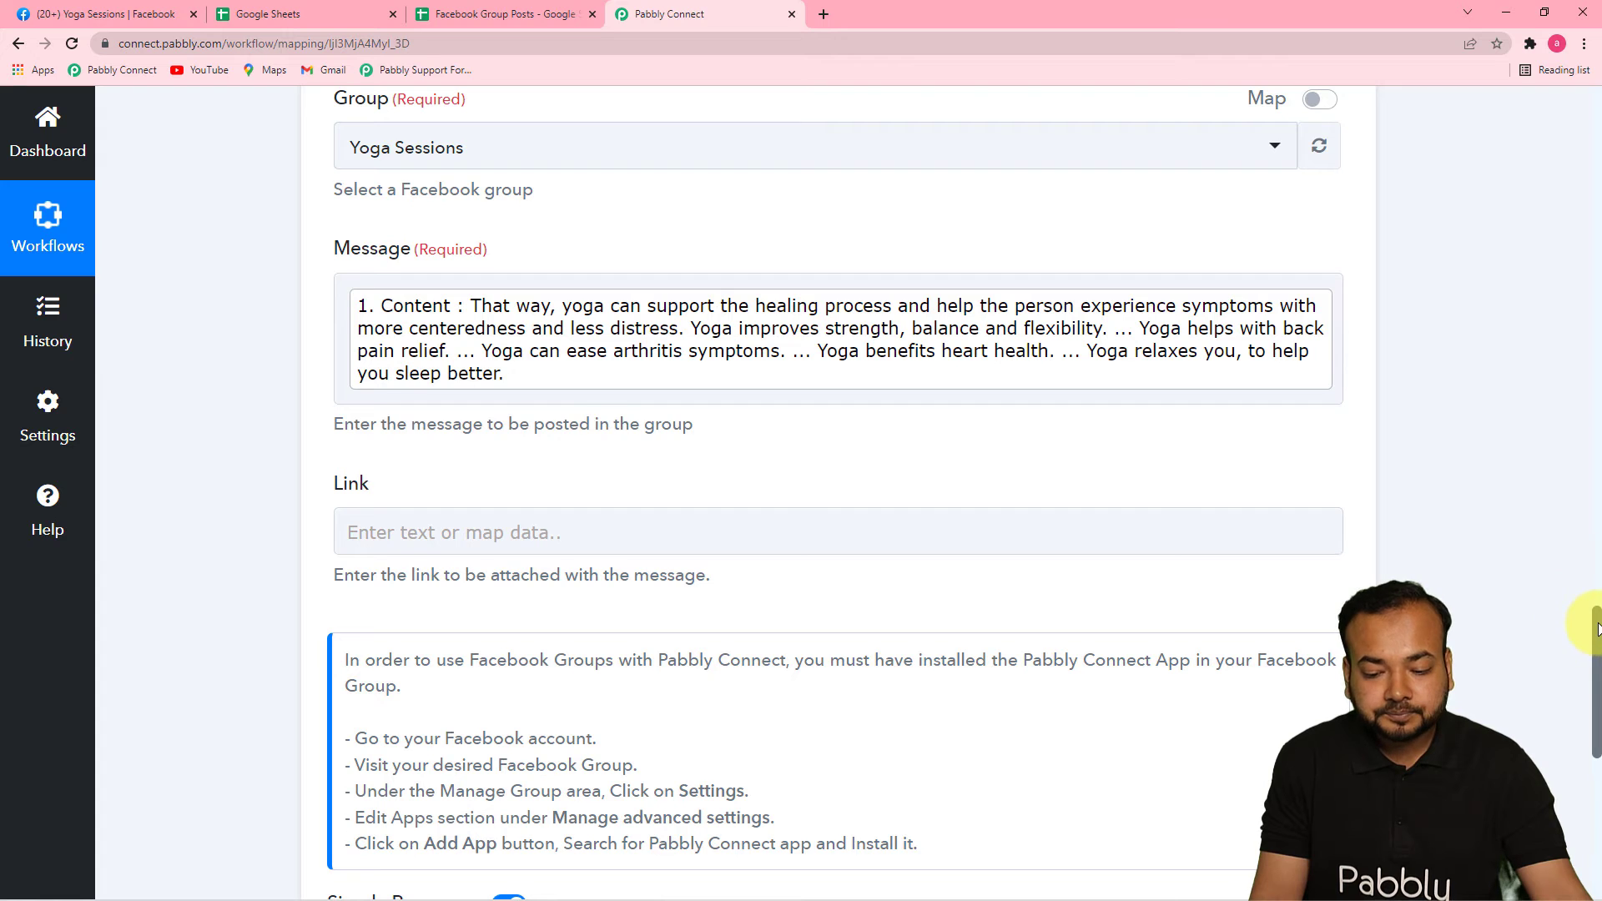
Step: Map the Image URL value from the Google Sheets trigger into the action's Link field
{"action": "scroll", "coordinate": [1596, 628], "scroll_direction": "down", "scroll_amount": 3}
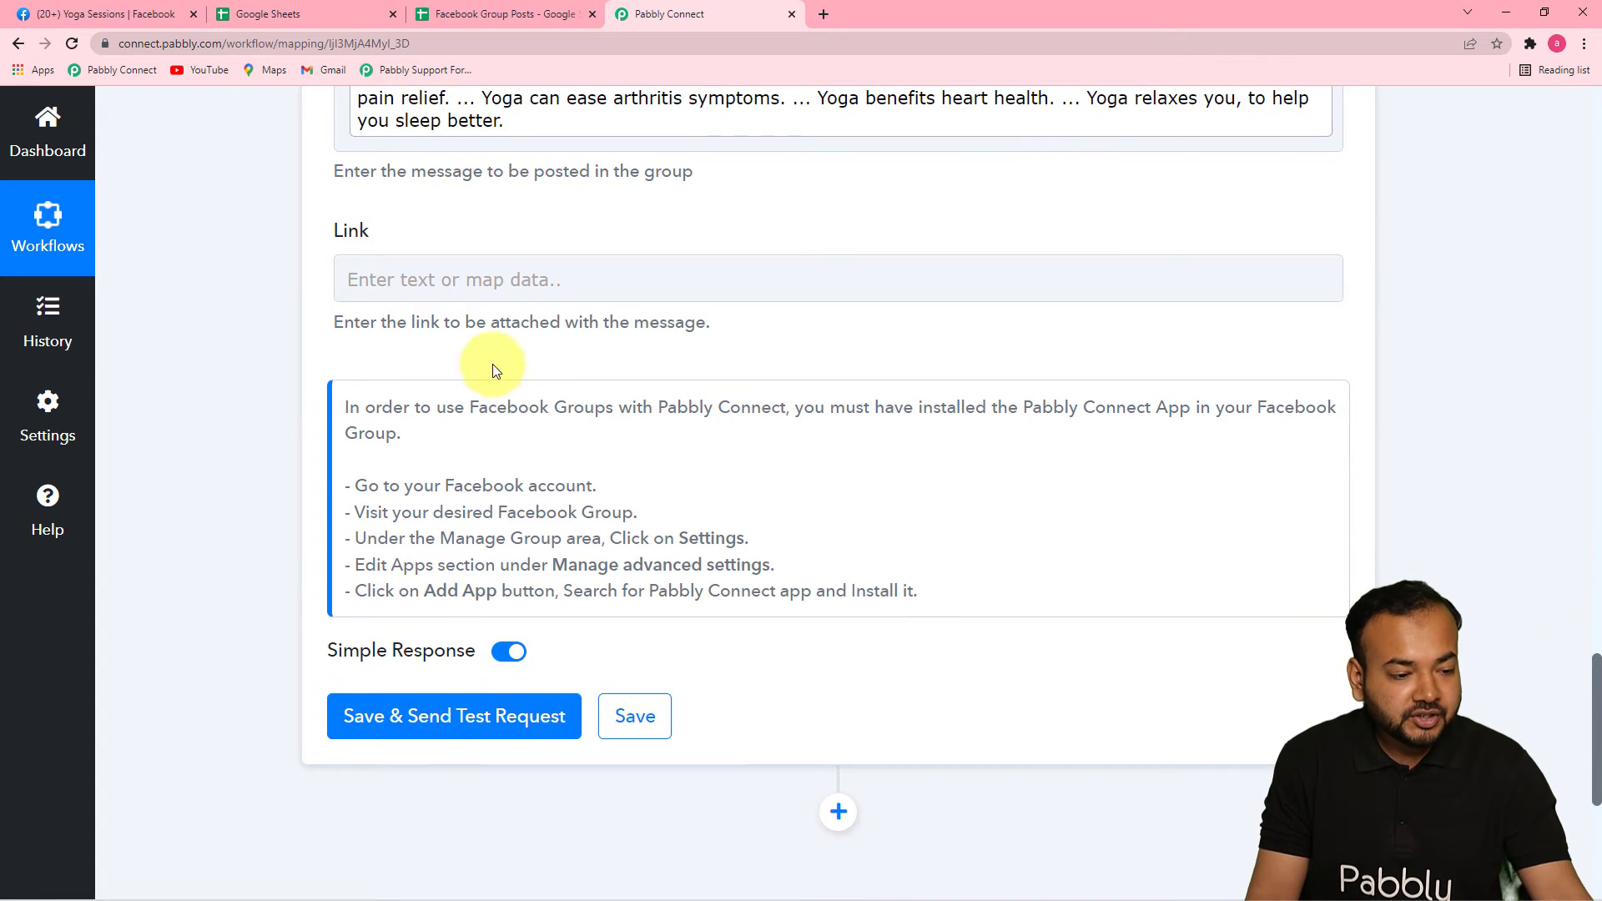
{"action": "left_click", "coordinate": [501, 280]}
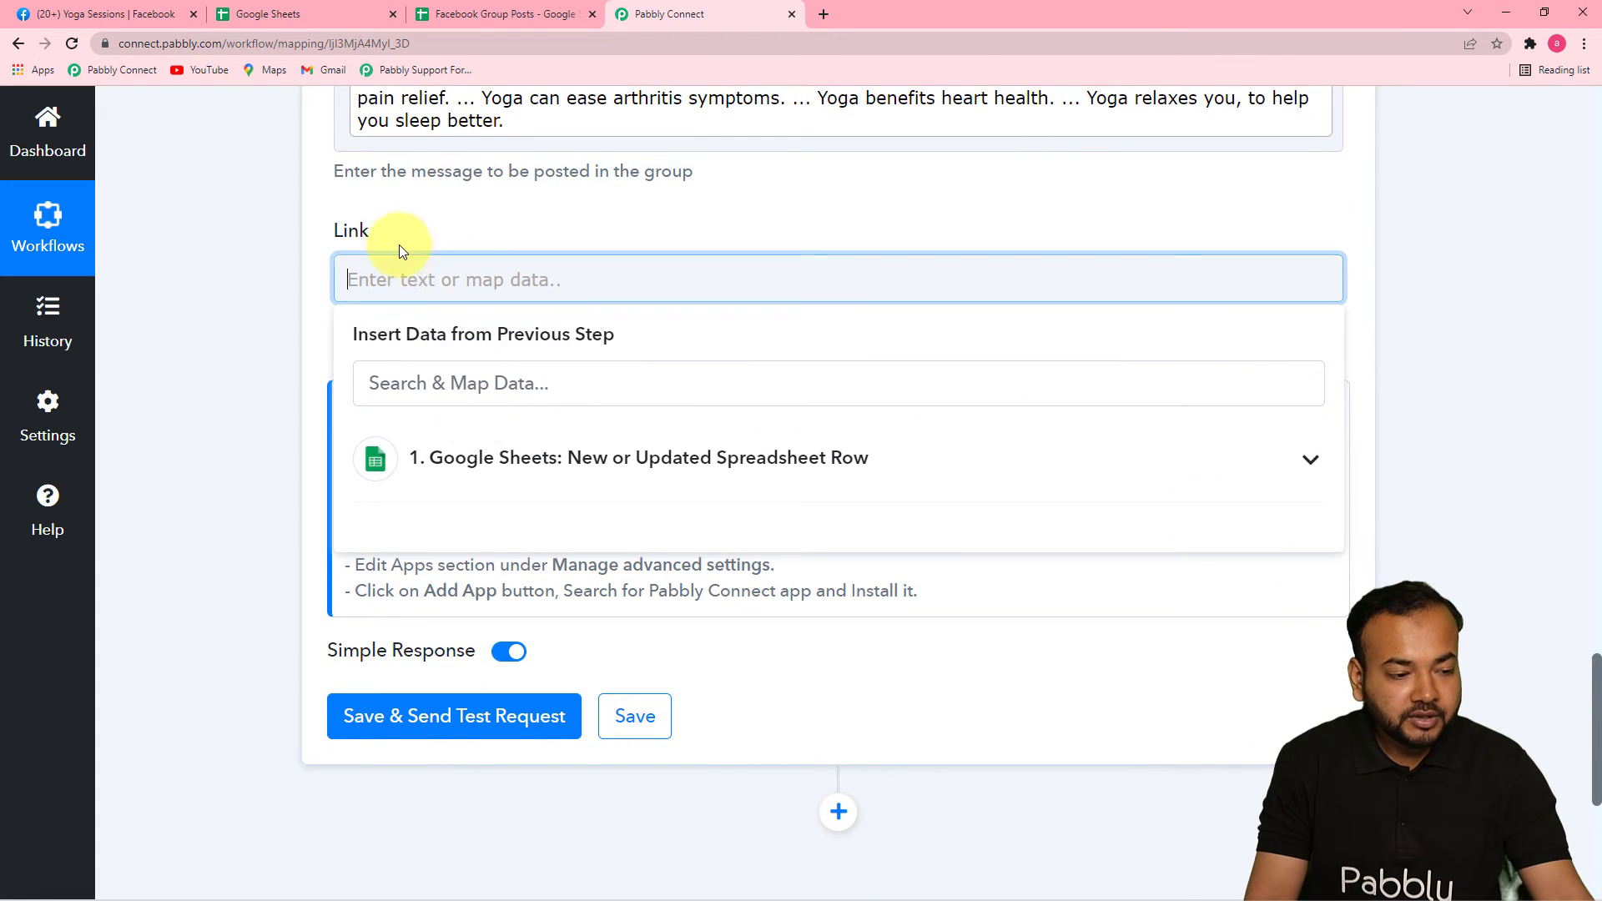
{"action": "left_click", "coordinate": [514, 470]}
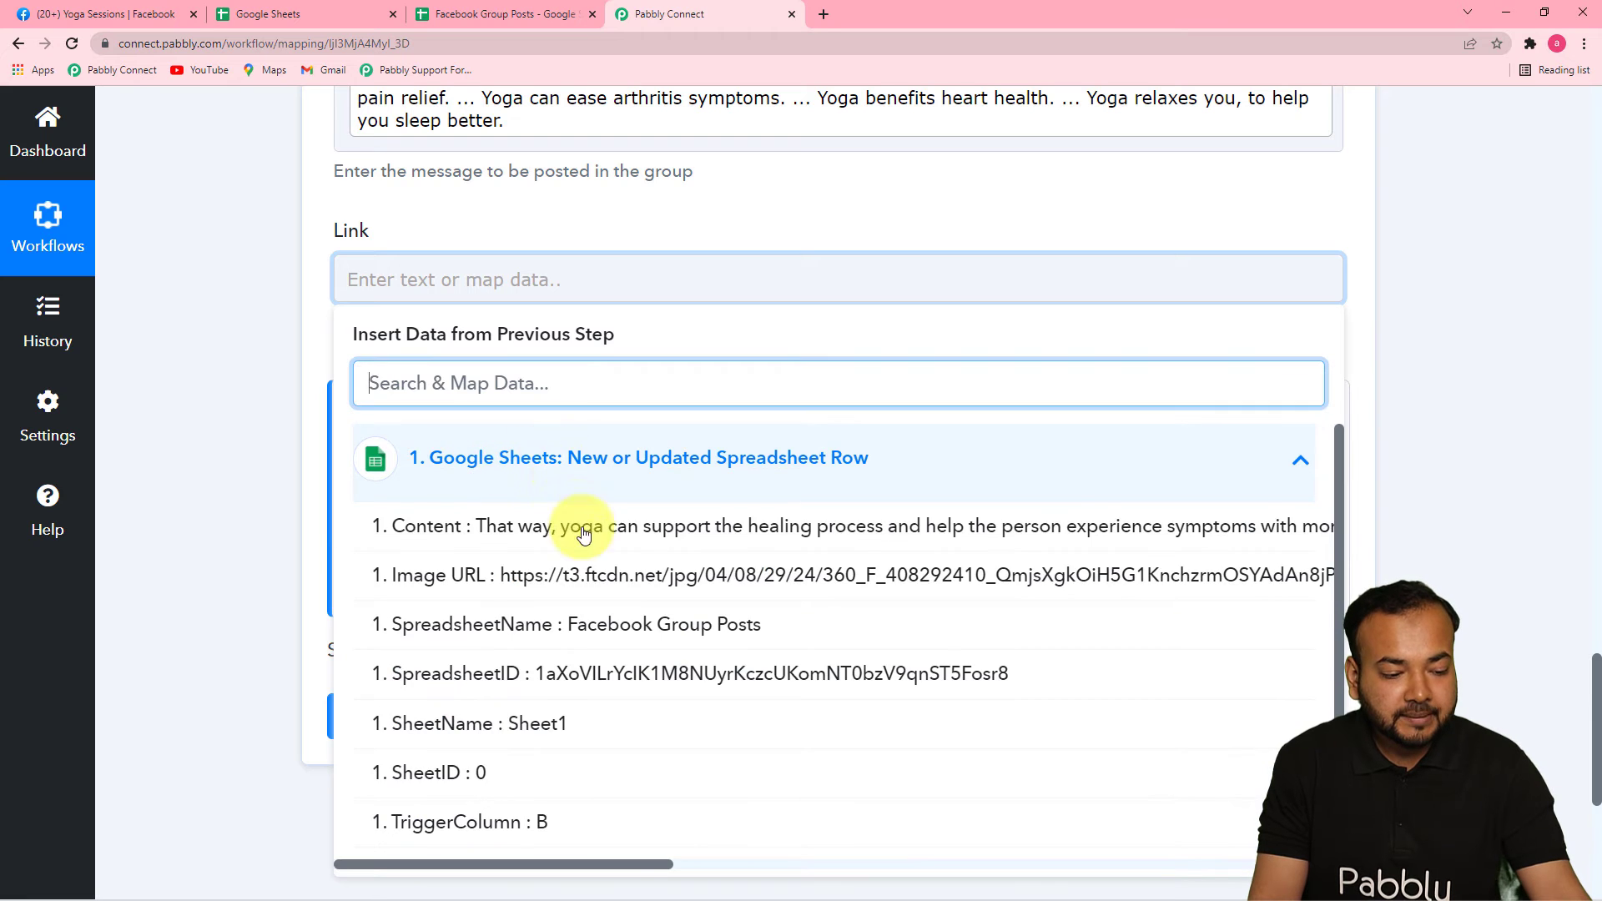
{"action": "left_click", "coordinate": [536, 575]}
{"action": "left_click", "coordinate": [313, 439]}
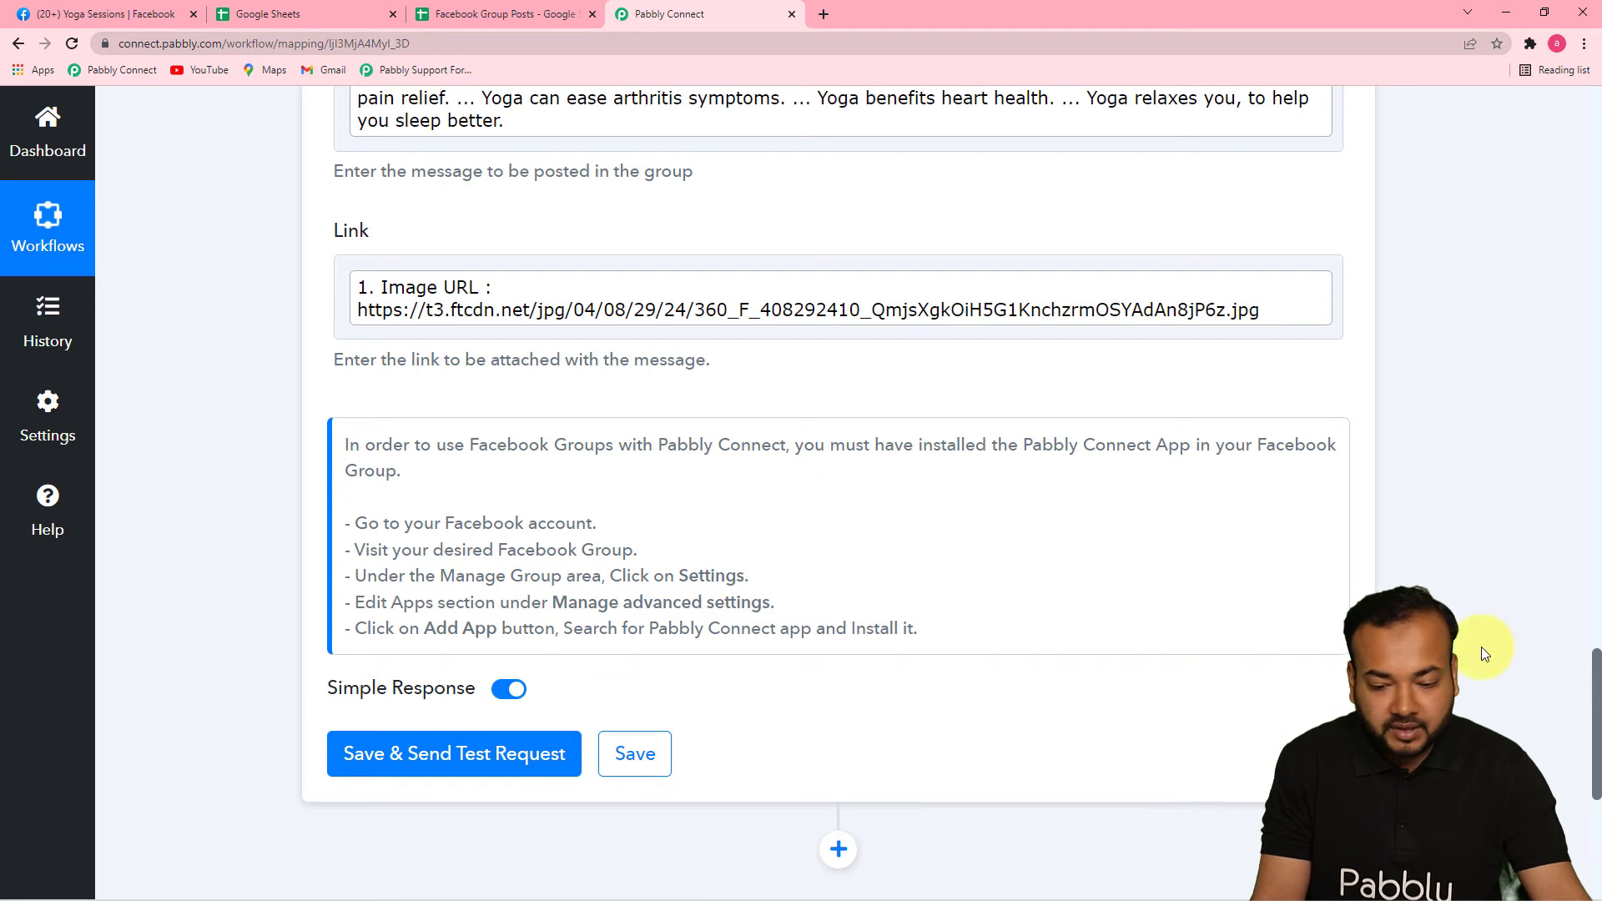
{"action": "left_click_drag", "start_coordinate": [1597, 670], "coordinate": [1598, 704]}
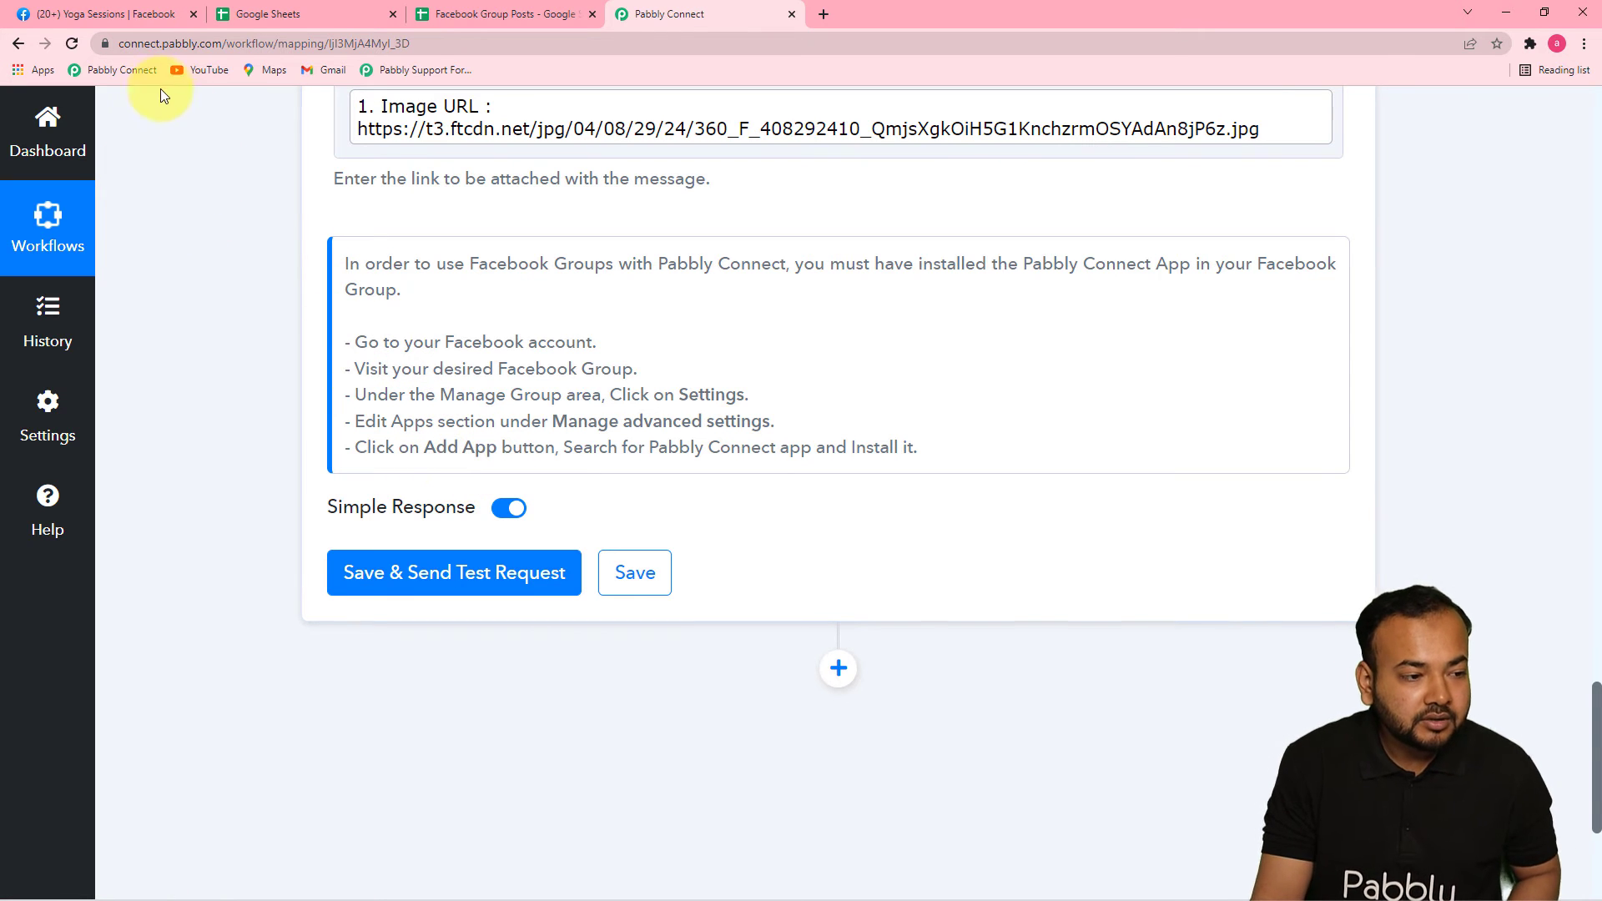
Step: Switch to the Yoga Sessions group on Facebook and open the group app store from its advanced Apps setting
{"action": "left_click", "coordinate": [138, 14]}
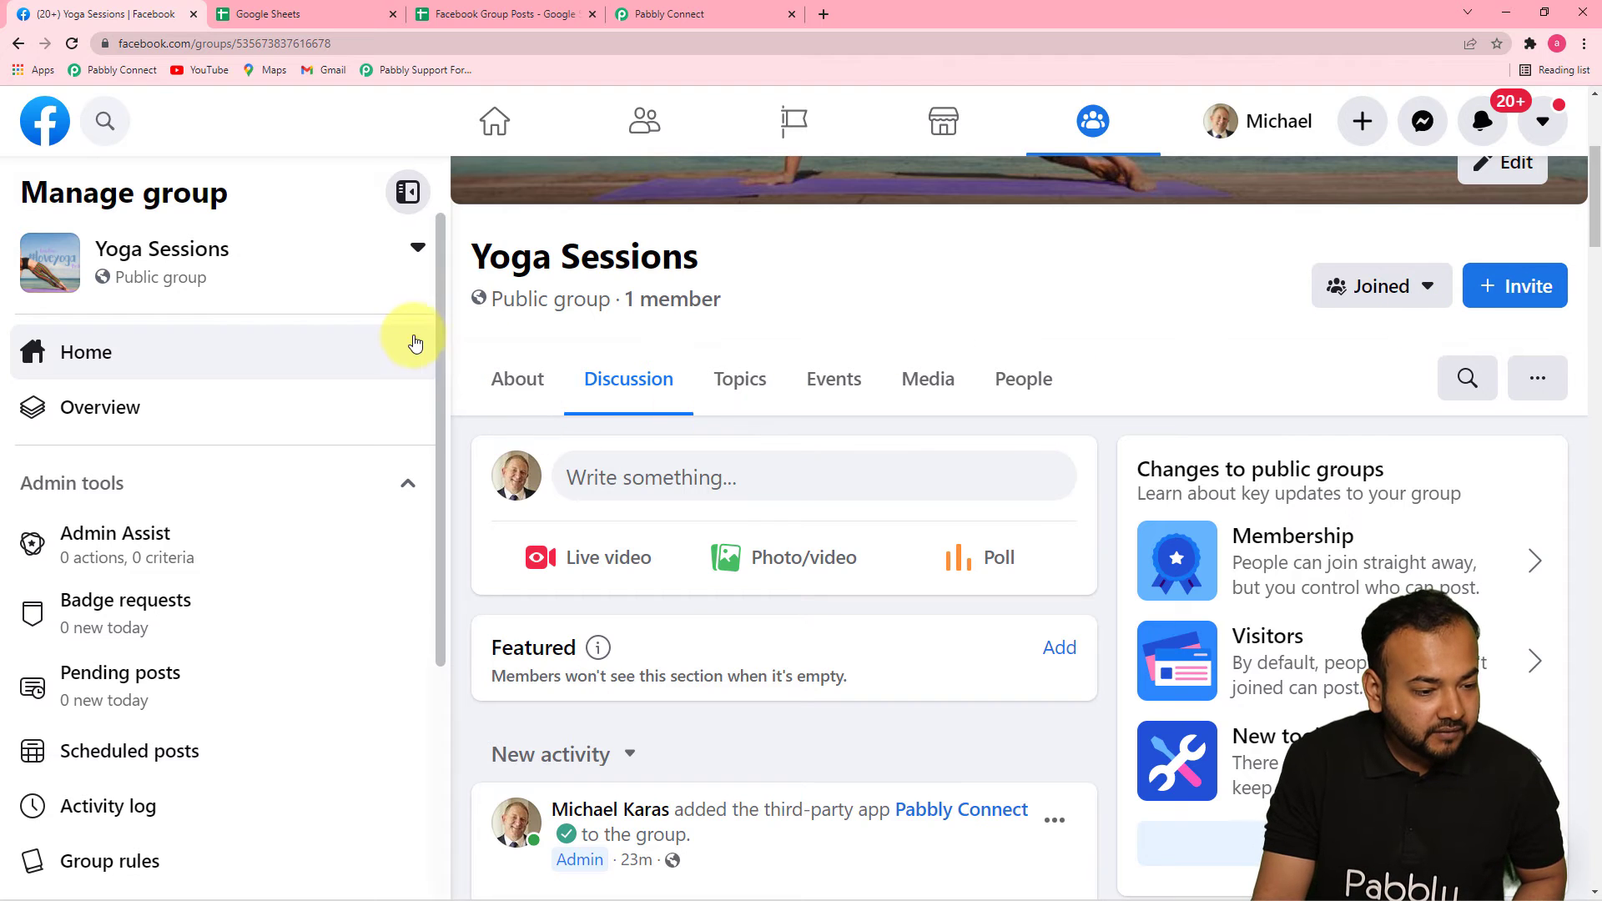
{"action": "left_click_drag", "start_coordinate": [441, 315], "coordinate": [425, 582]}
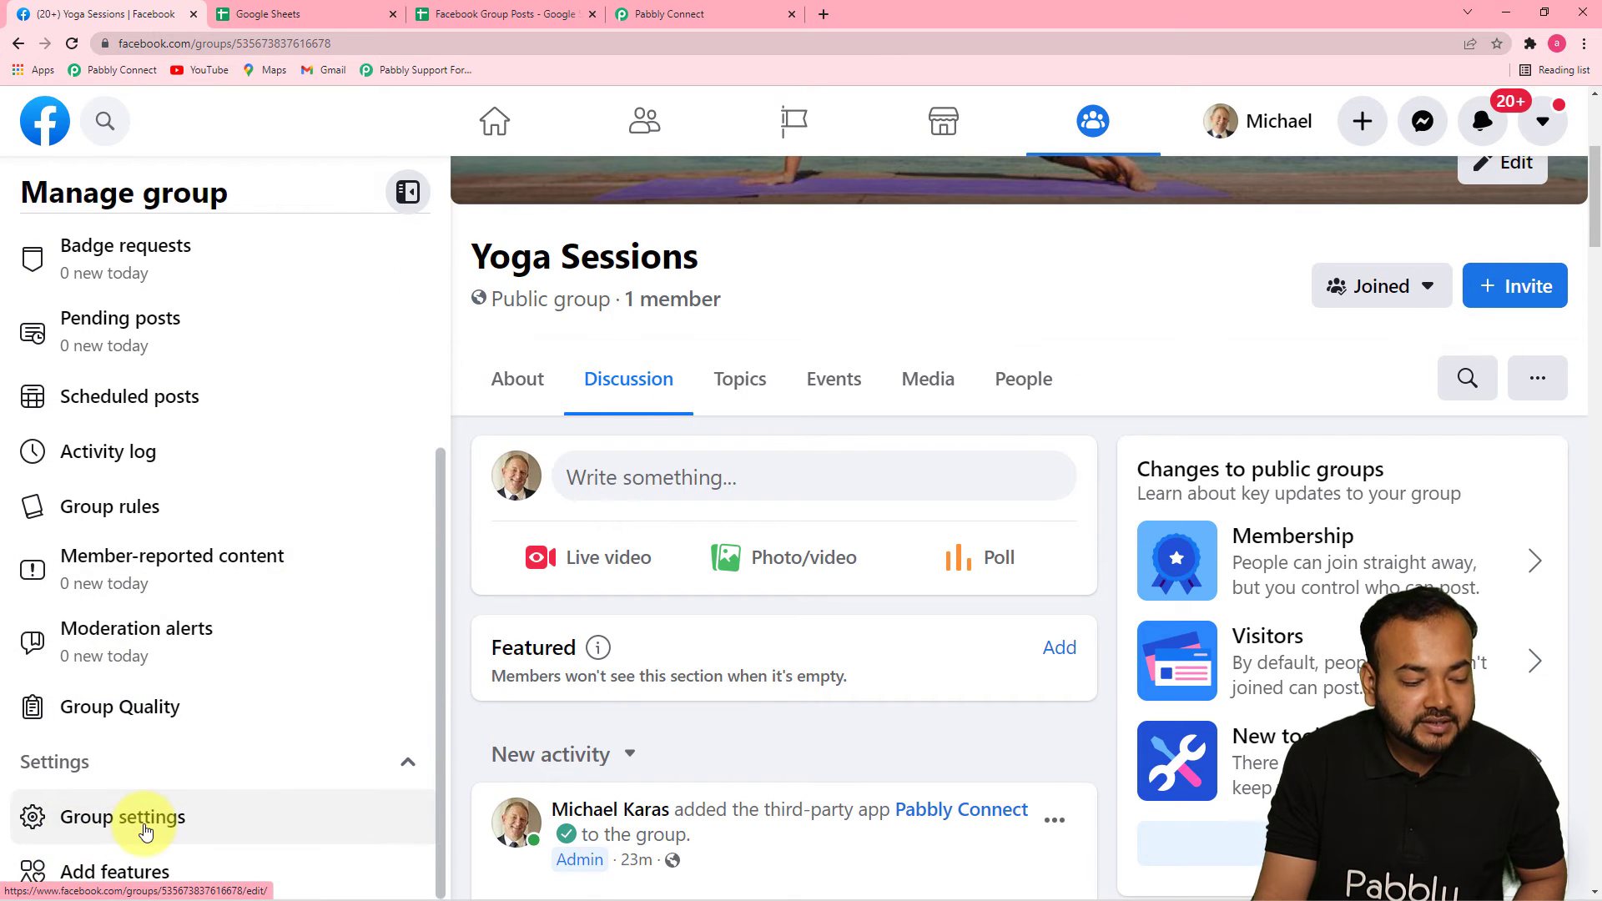
{"action": "left_click", "coordinate": [132, 819]}
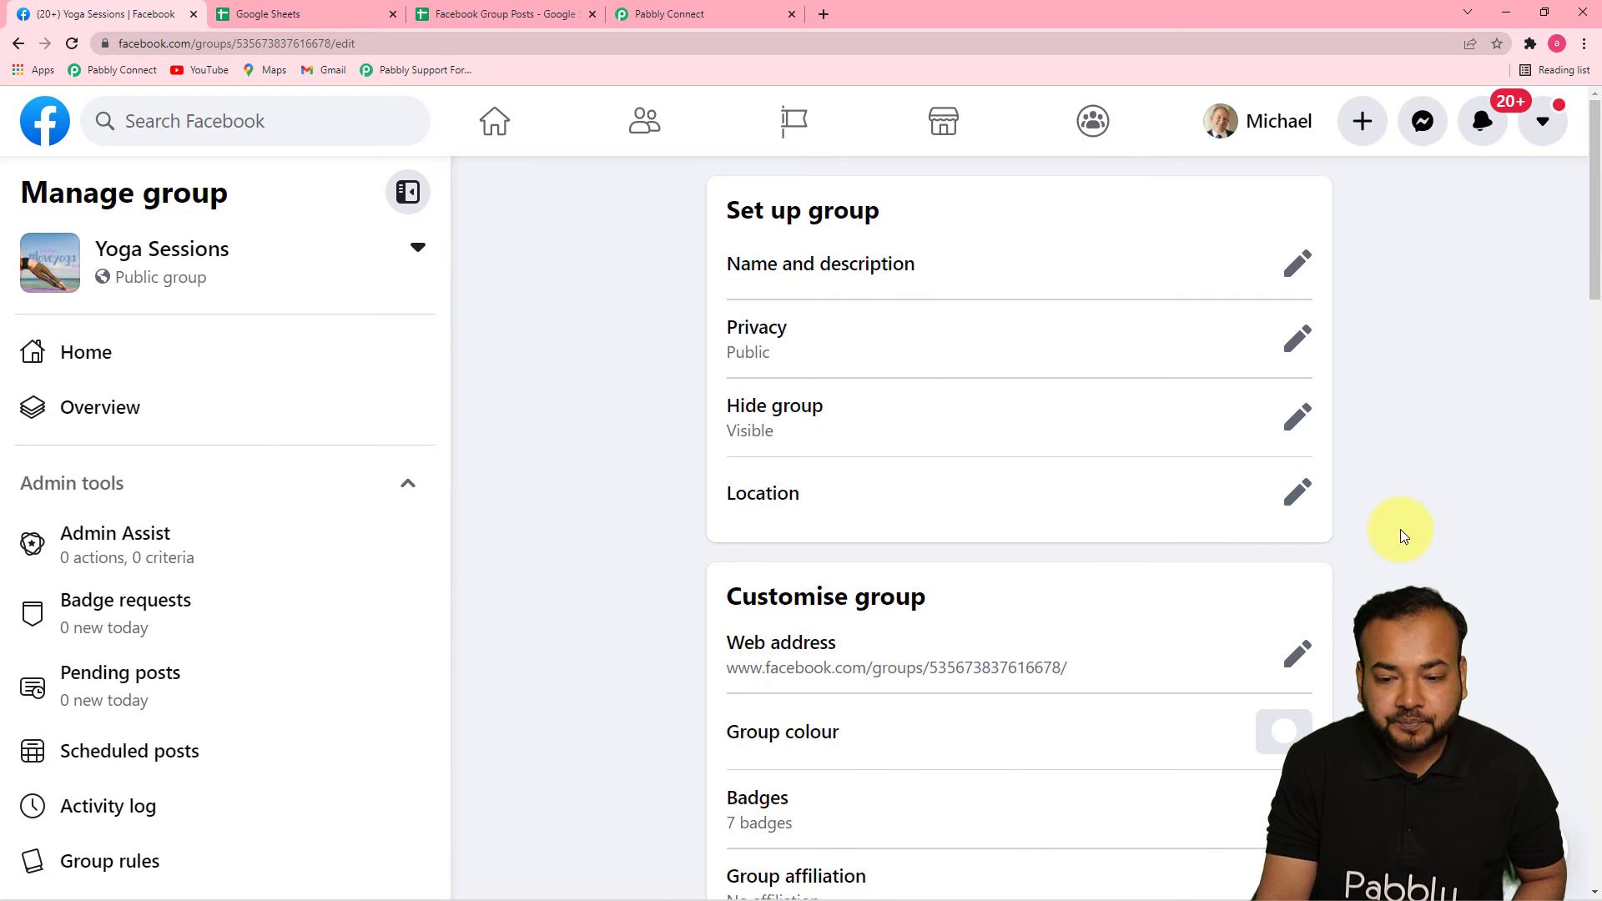
{"action": "left_click_drag", "start_coordinate": [1594, 249], "coordinate": [1569, 851]}
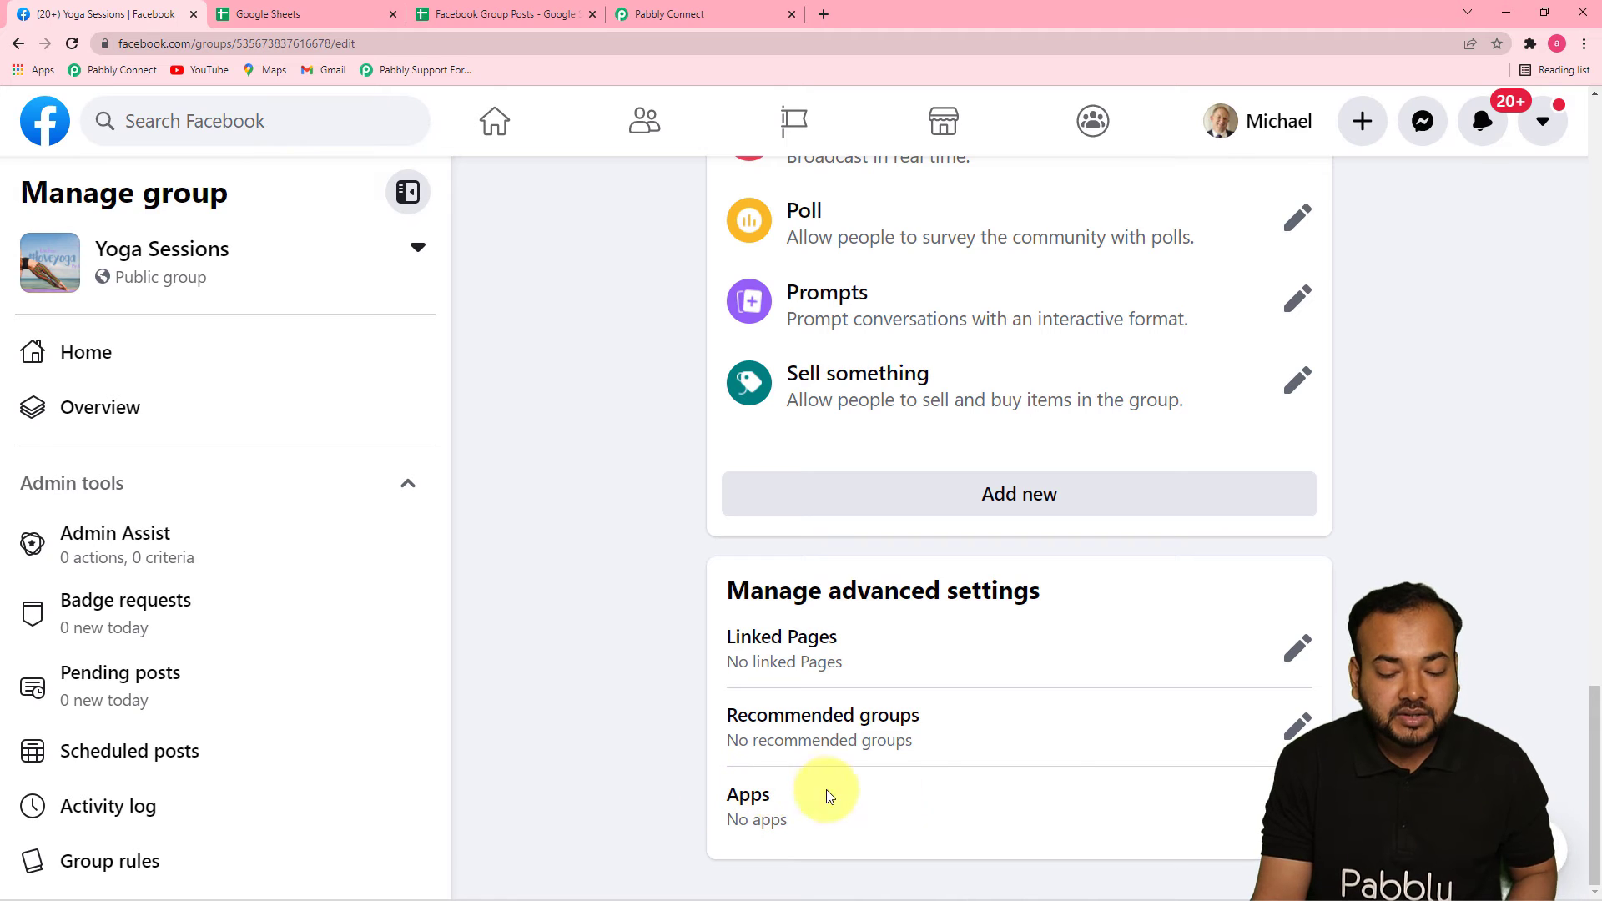
{"action": "left_click", "coordinate": [1281, 811]}
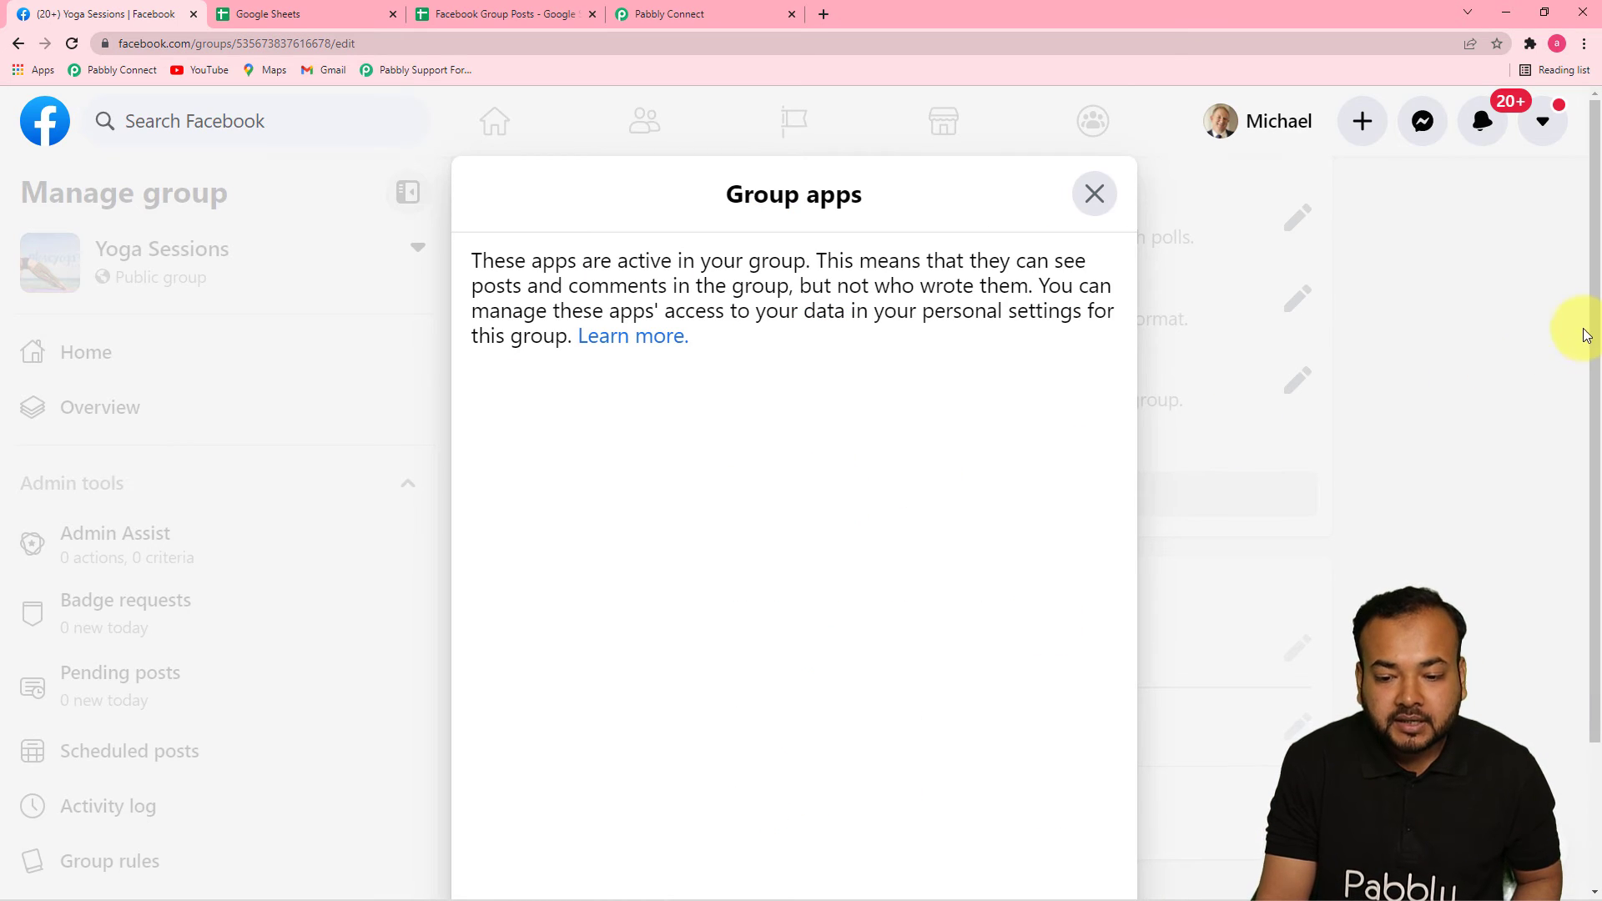
{"action": "left_click_drag", "start_coordinate": [1594, 319], "coordinate": [1597, 456]}
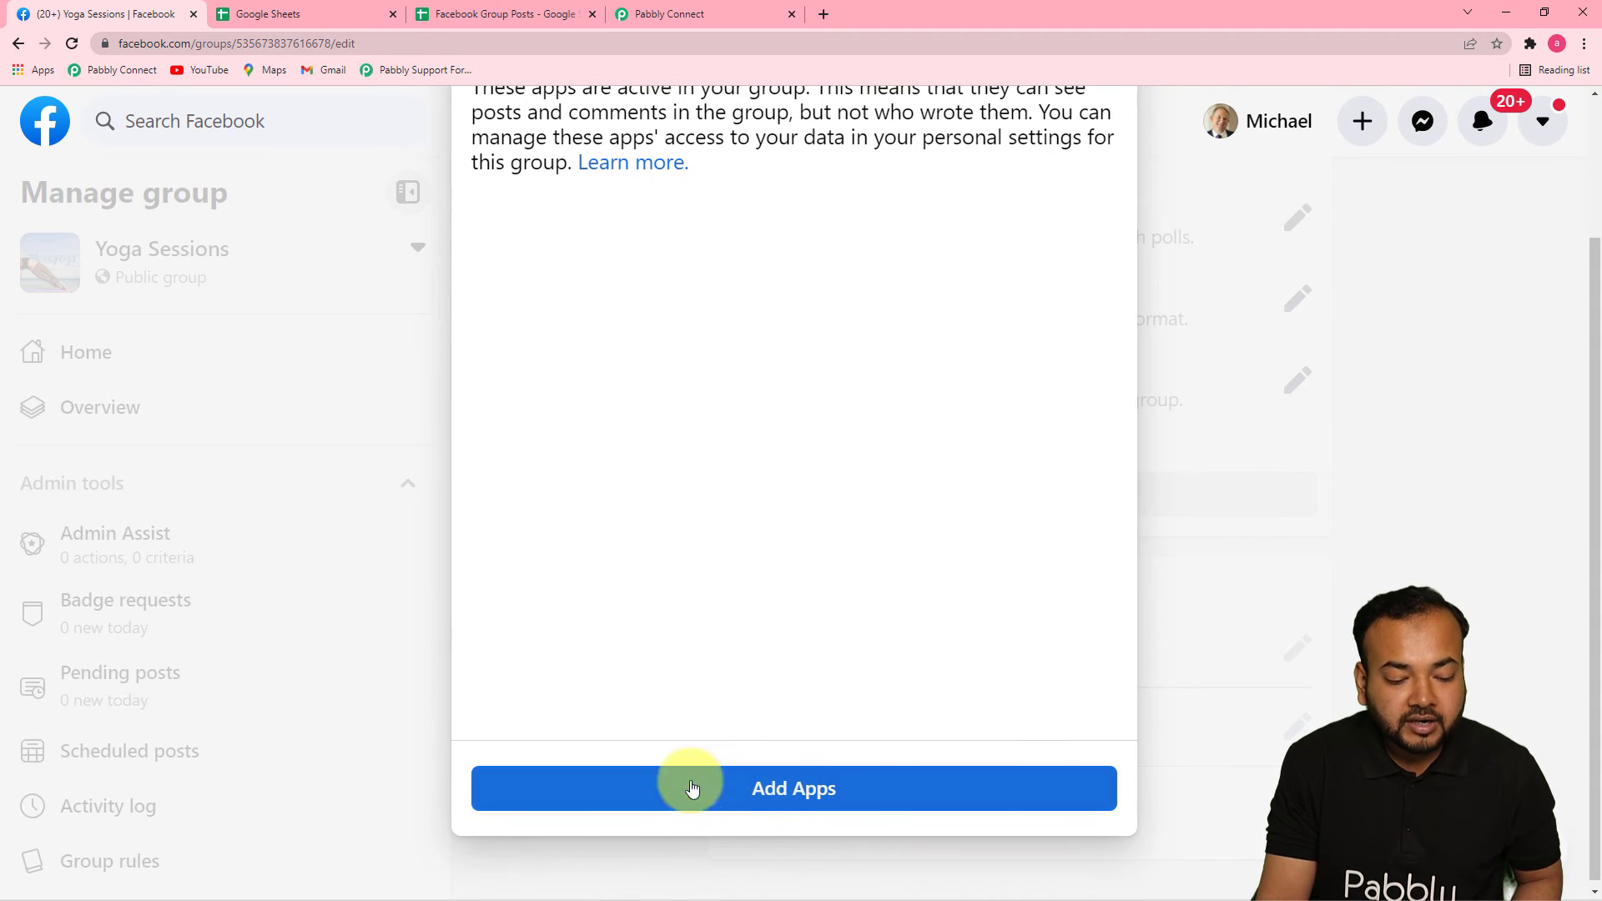
{"action": "left_click", "coordinate": [797, 790]}
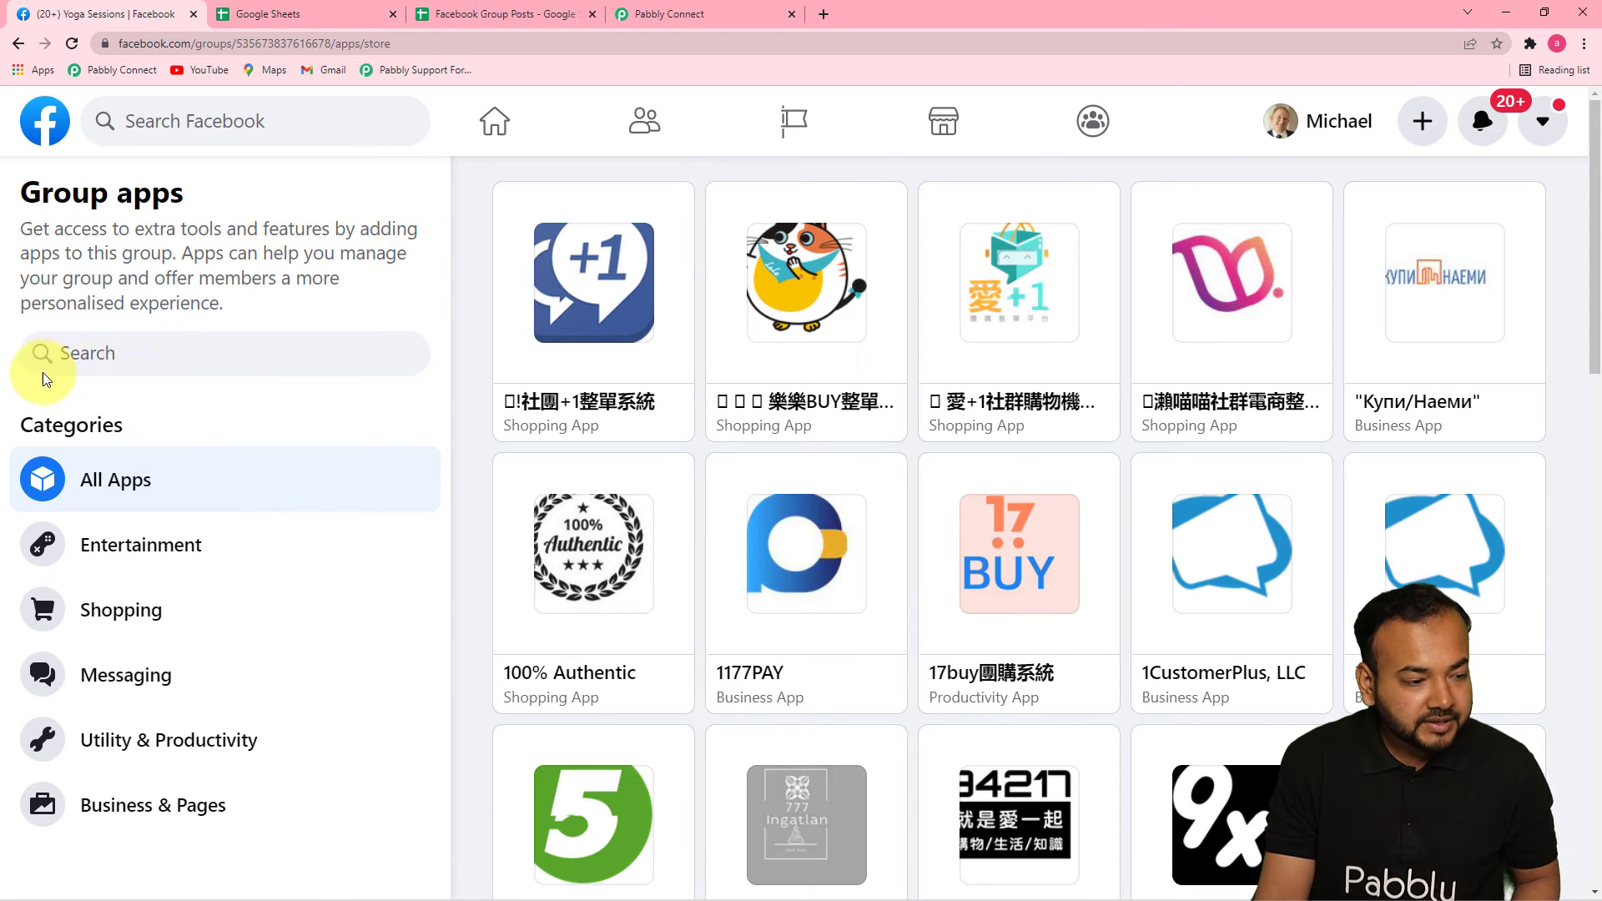
Step: Search the group apps for "pabbly" and add Pabbly Connect to the Yoga Sessions group
{"action": "type", "text": "pa"}
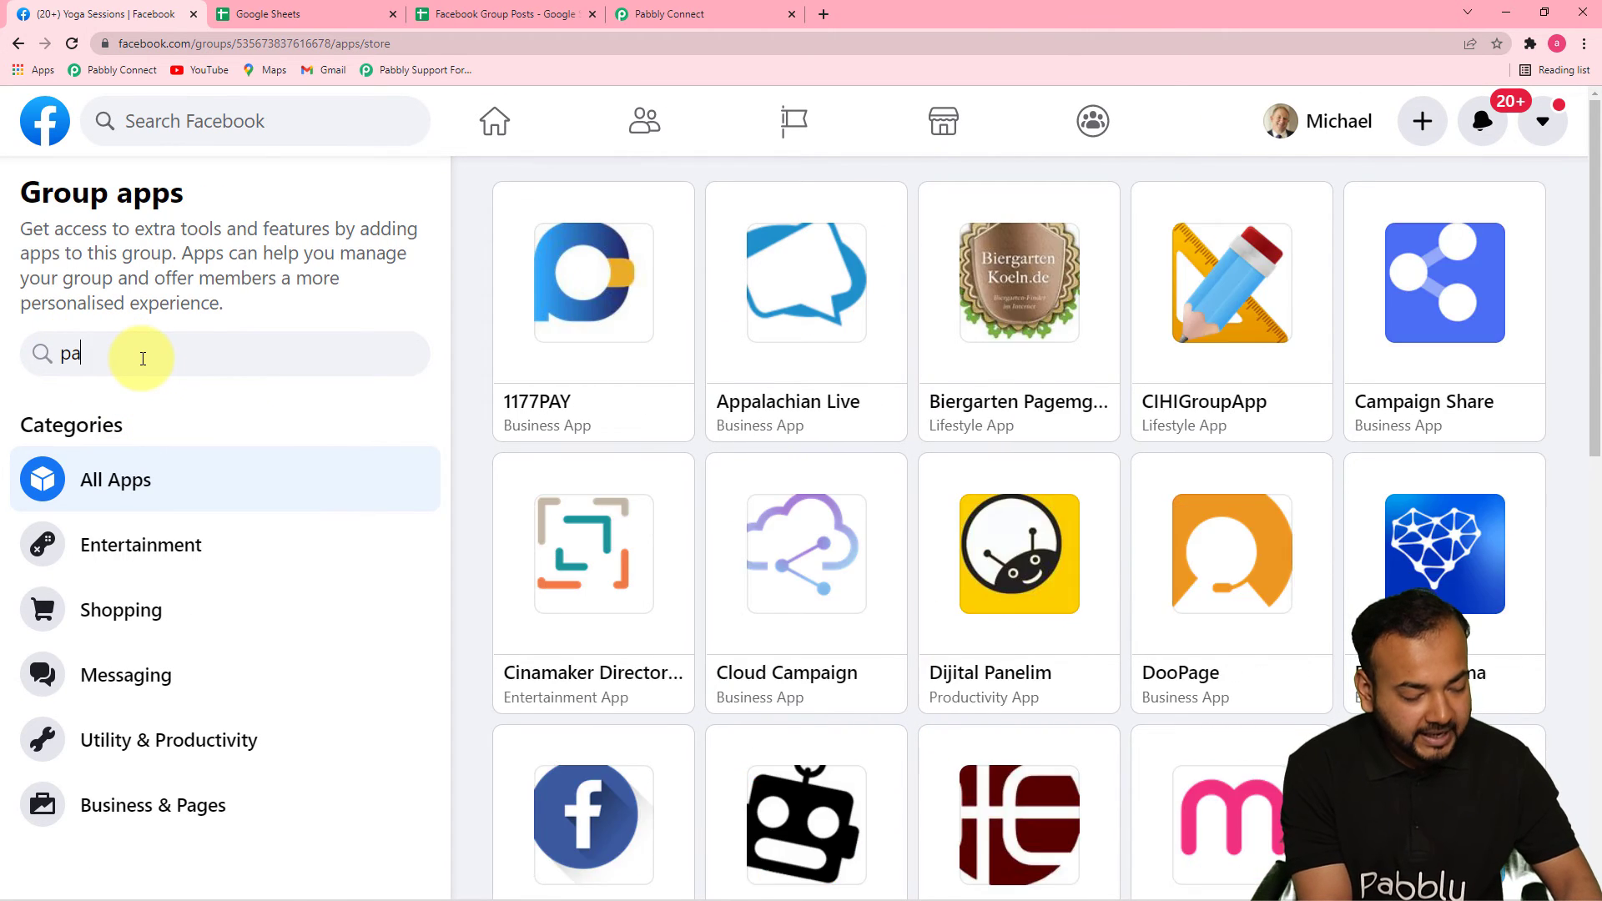
{"action": "type", "text": "bbly"}
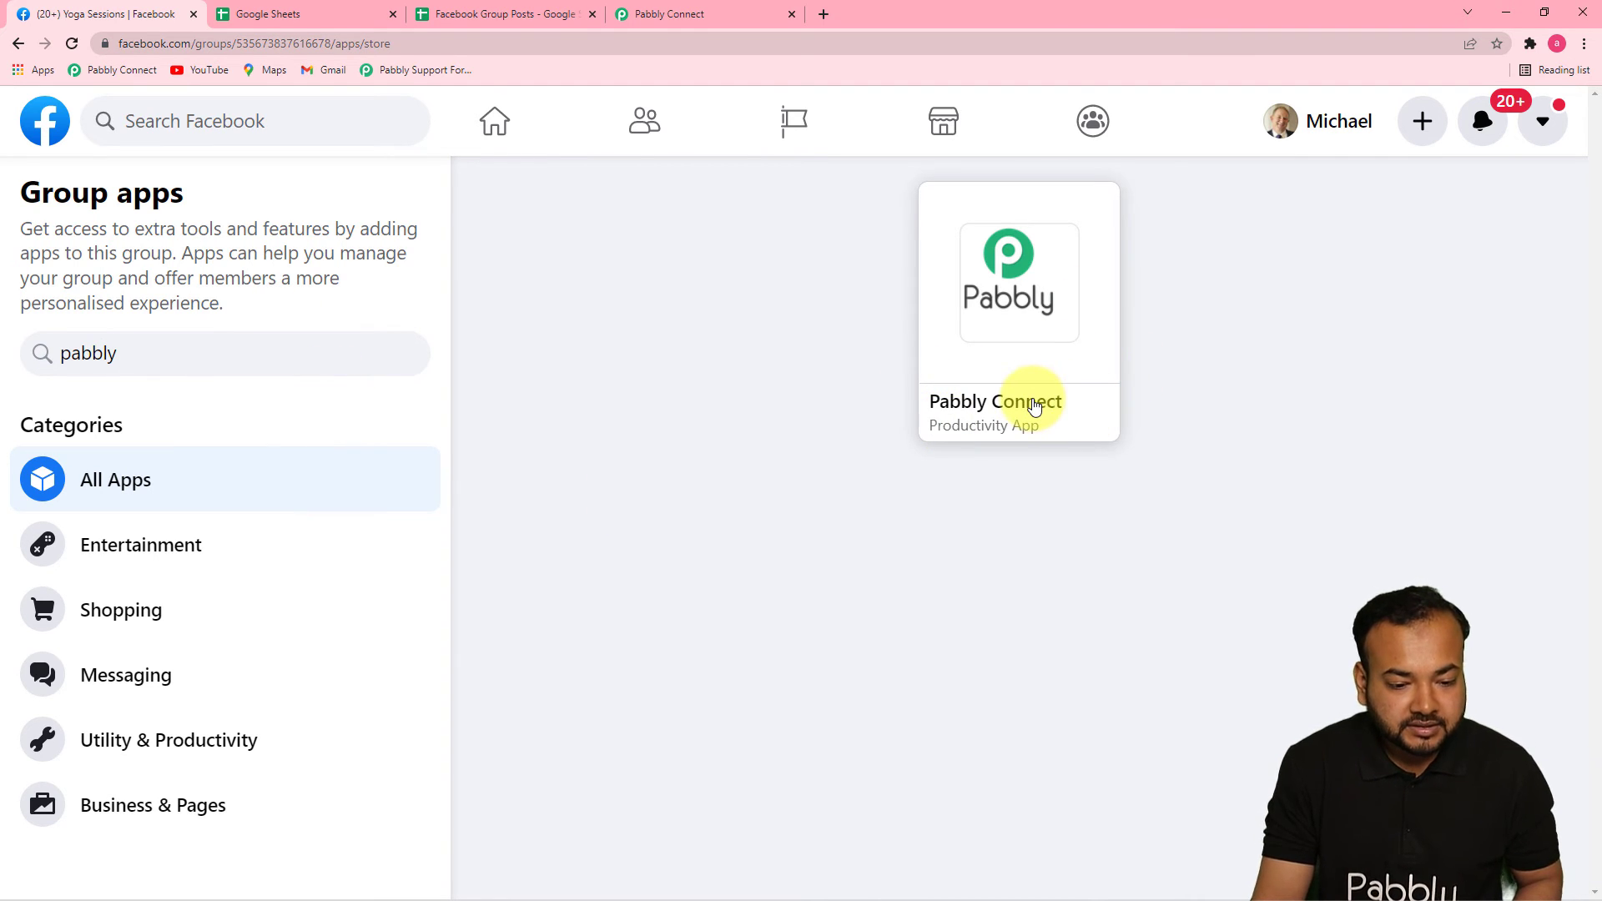
{"action": "left_click", "coordinate": [1031, 402]}
{"action": "left_click", "coordinate": [1033, 711]}
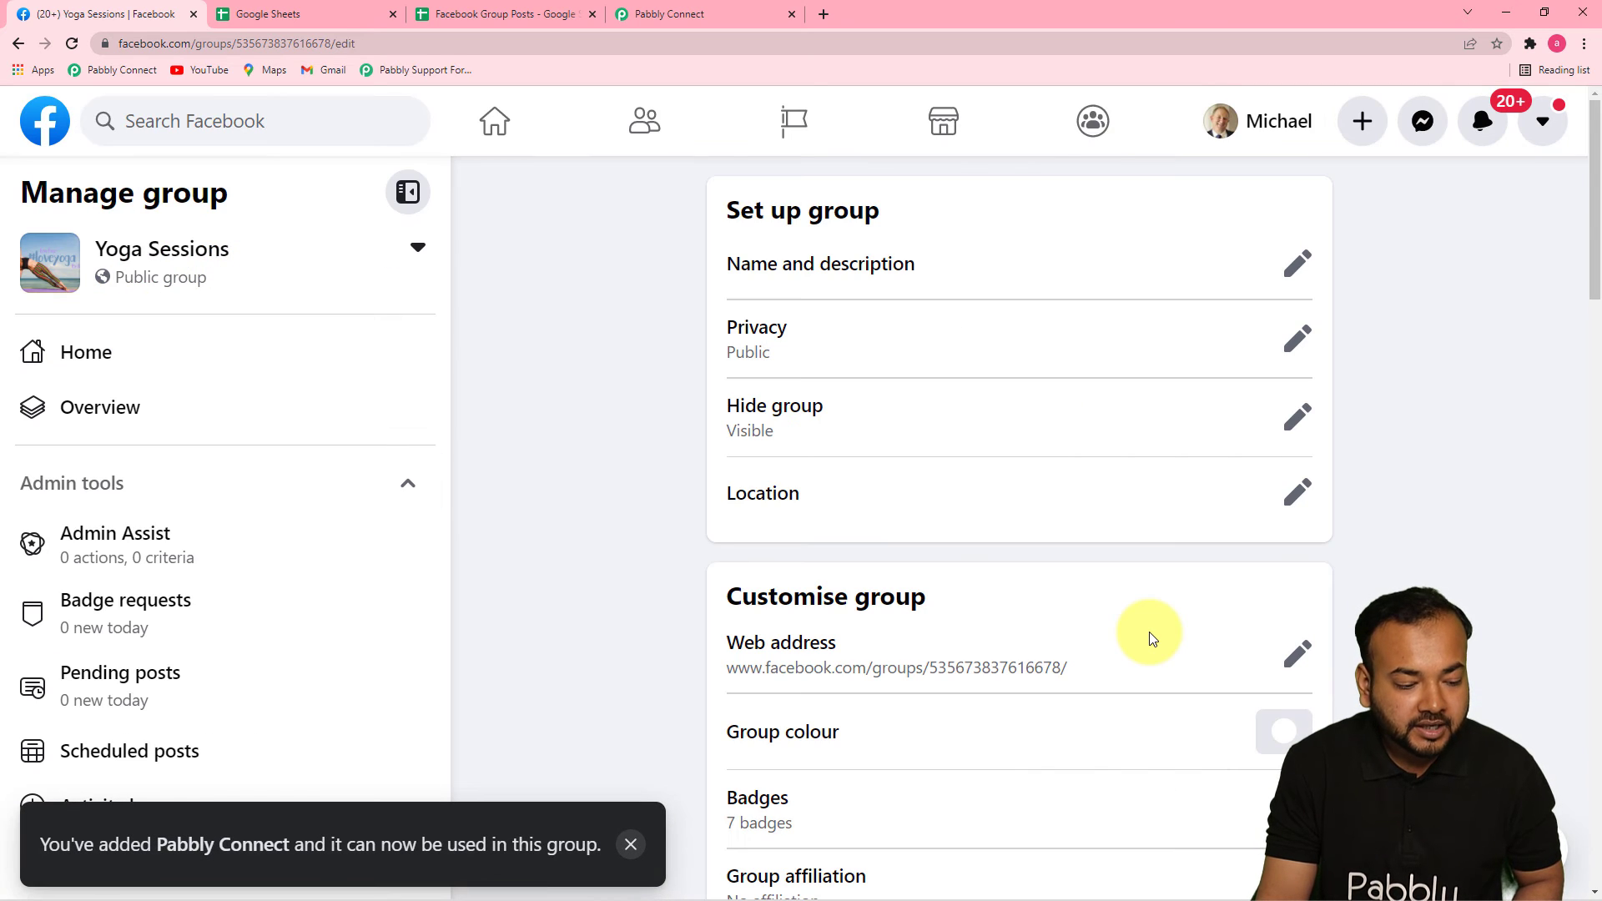
Step: Check the group's advanced settings for the list of apps active in Yoga Sessions, and close the list
{"action": "left_click_drag", "start_coordinate": [1591, 293], "coordinate": [1582, 872]}
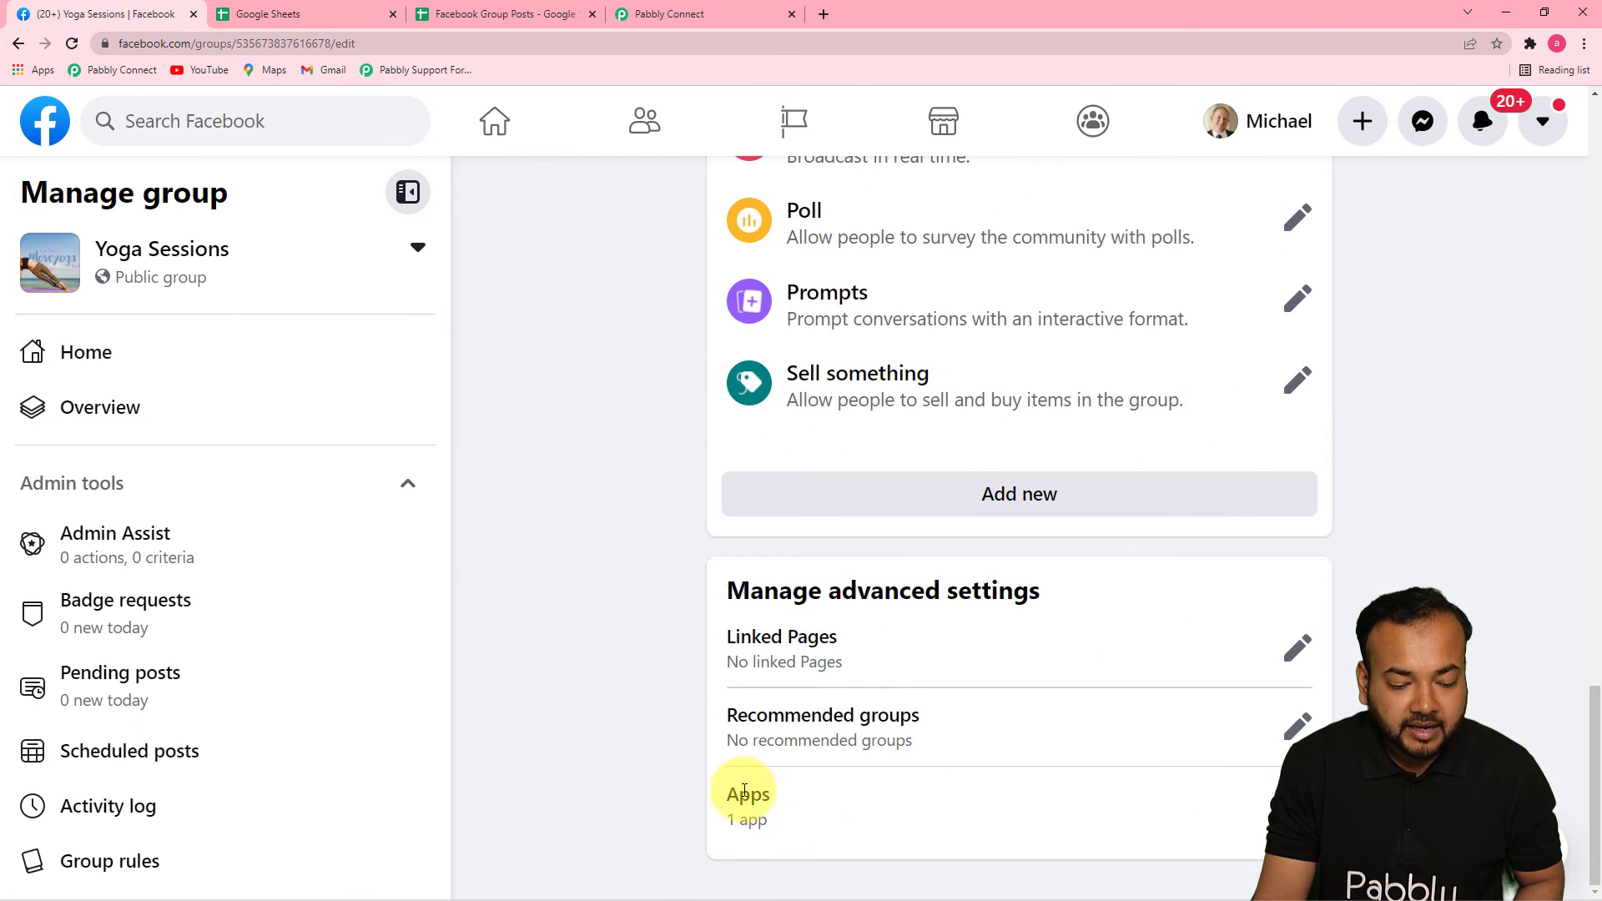
{"action": "left_click", "coordinate": [1295, 803]}
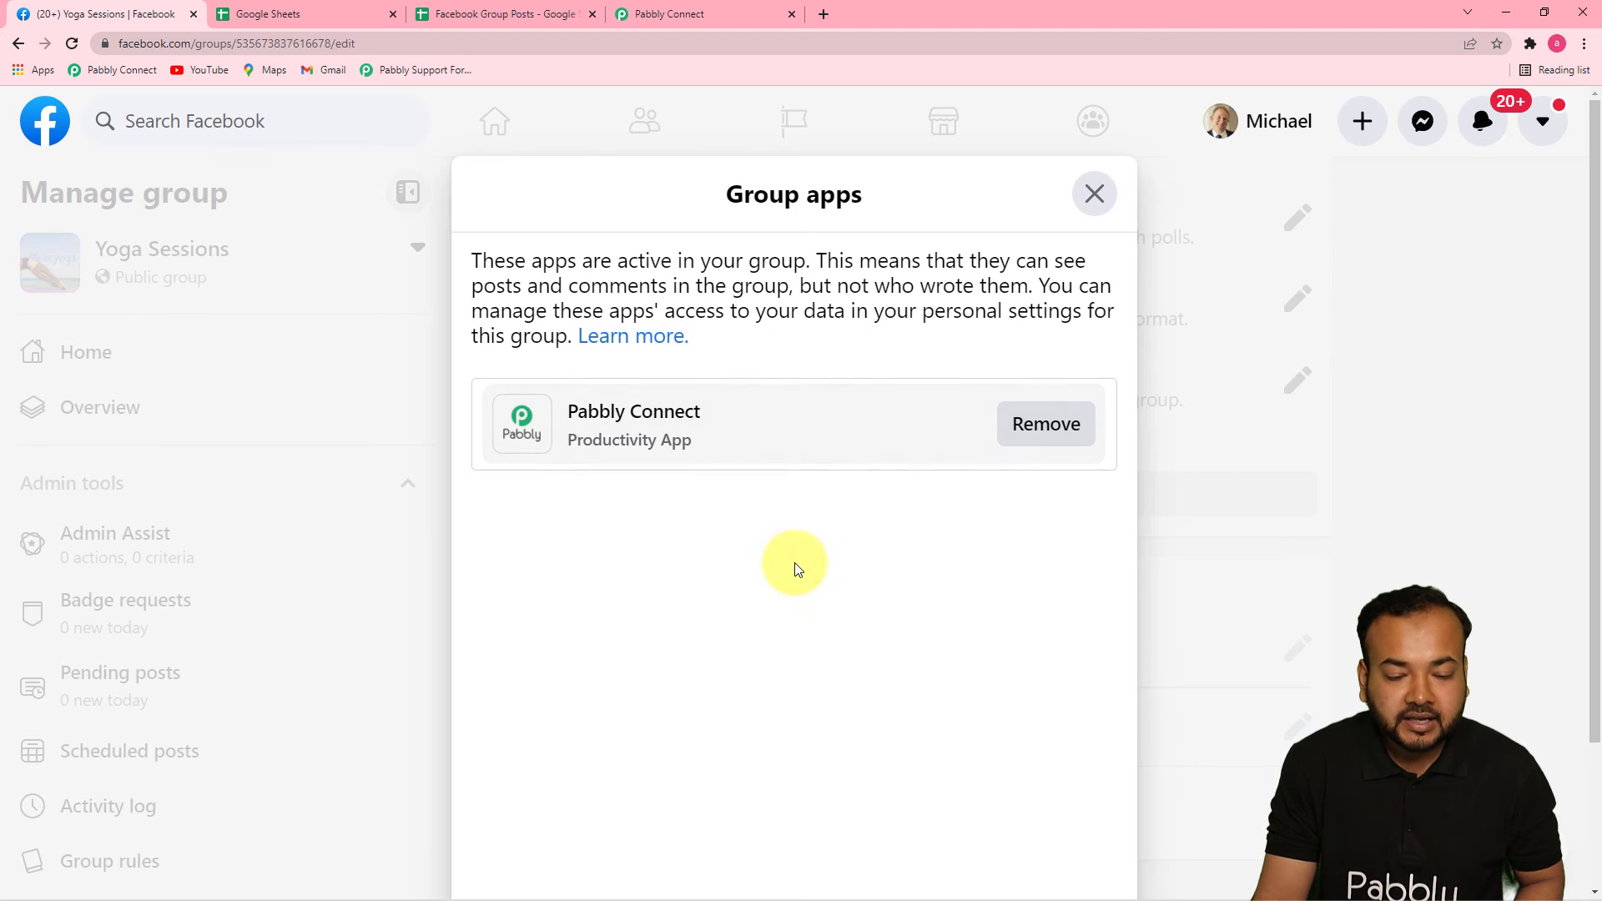
{"action": "left_click", "coordinate": [1094, 194]}
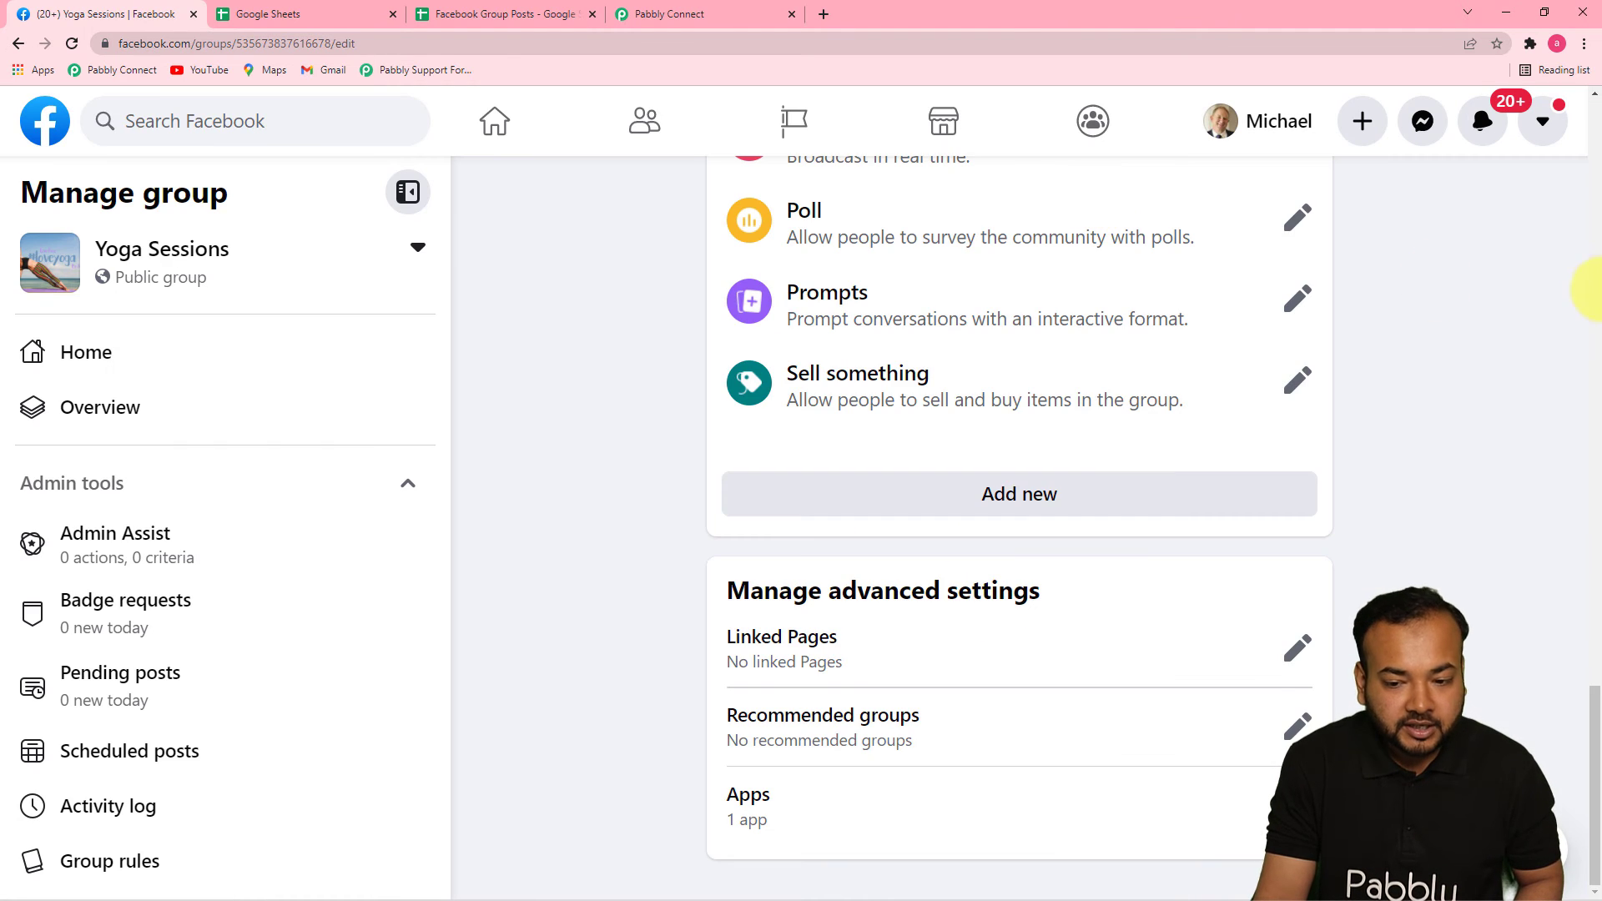
{"action": "scroll", "coordinate": [1598, 328], "scroll_direction": "up", "scroll_amount": 1}
{"action": "left_click", "coordinate": [1597, 328]}
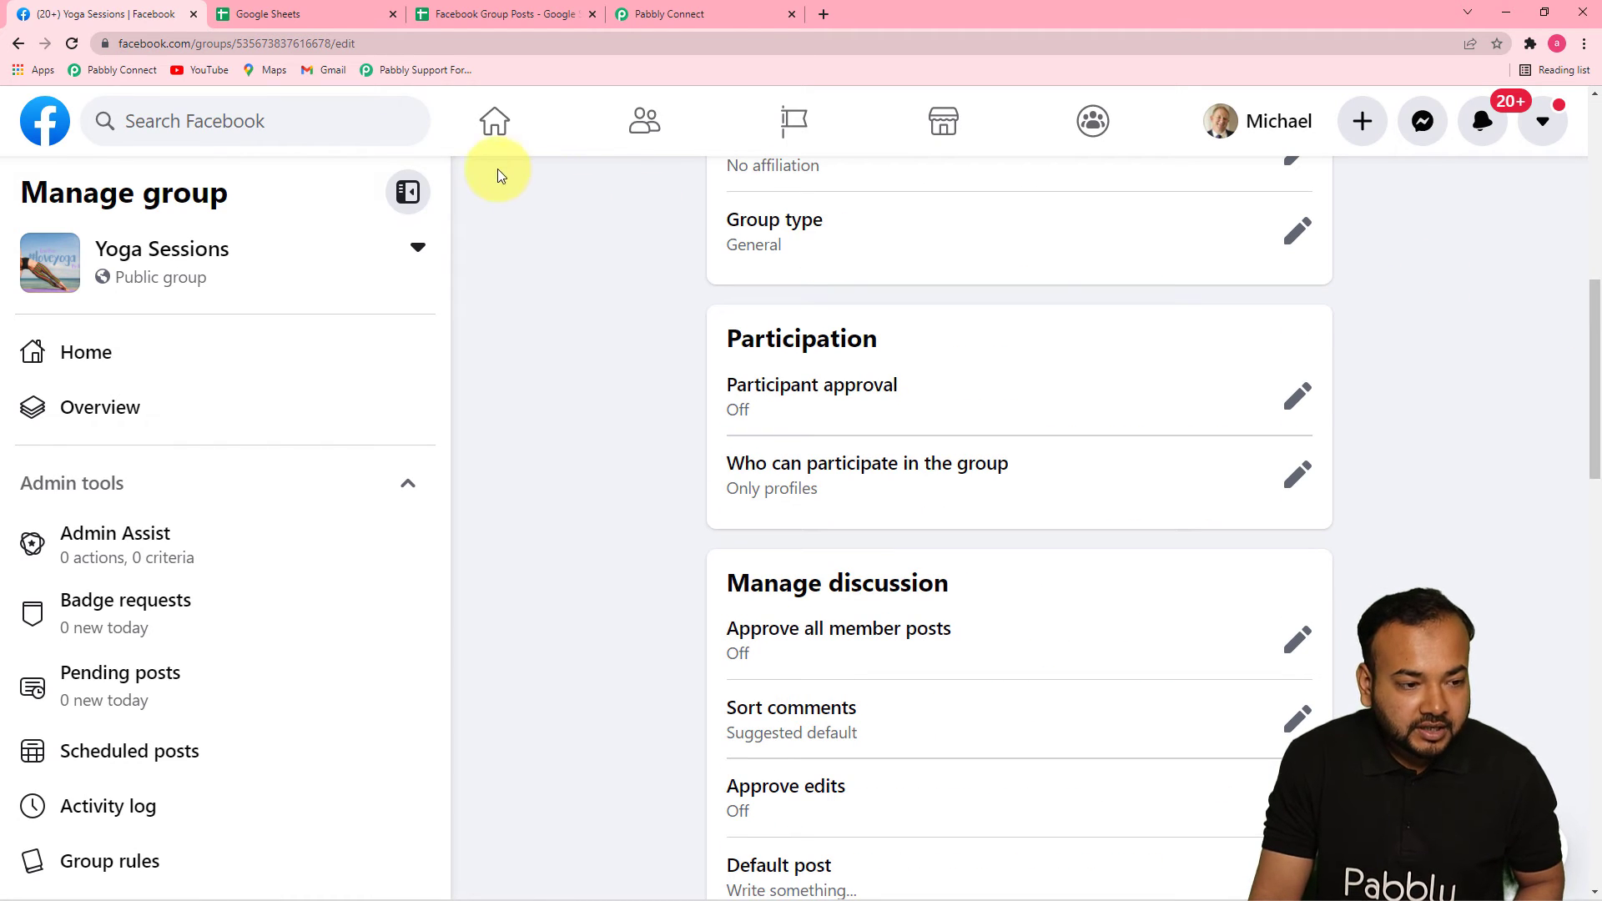
Step: Return to the Pabbly Connect workflow and review the Post Message action's mapped fields
{"action": "left_click", "coordinate": [641, 15]}
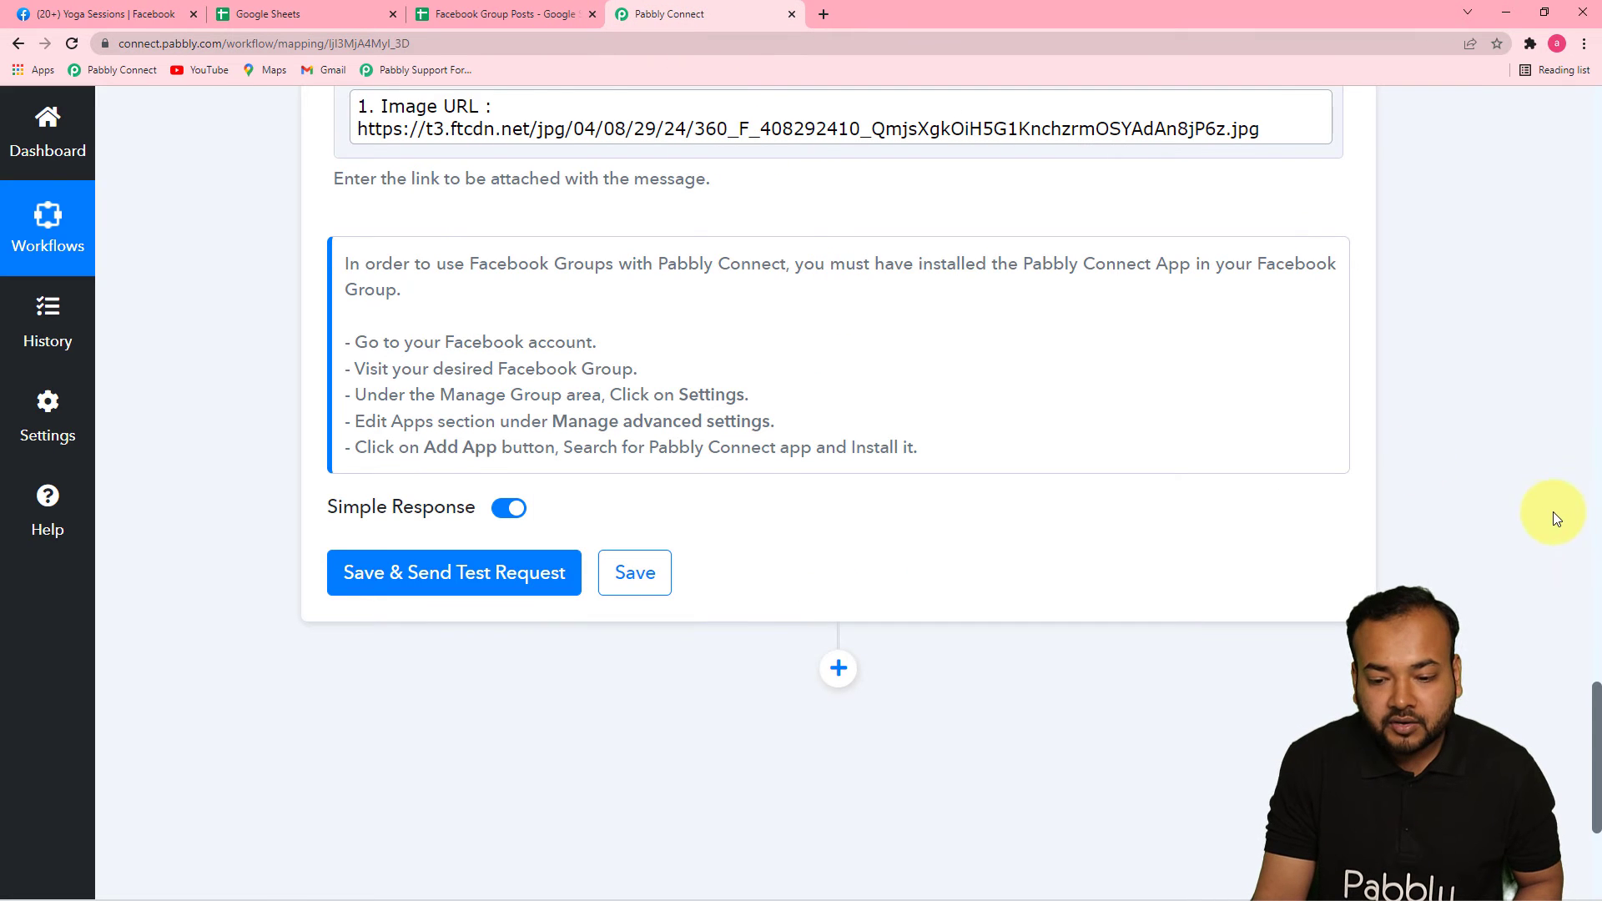
{"action": "mouse_move", "coordinate": [1597, 697]}
{"action": "left_mouse_down"}
{"action": "mouse_move", "coordinate": [1597, 570]}
{"action": "mouse_move", "coordinate": [1597, 687]}
{"action": "left_mouse_up"}
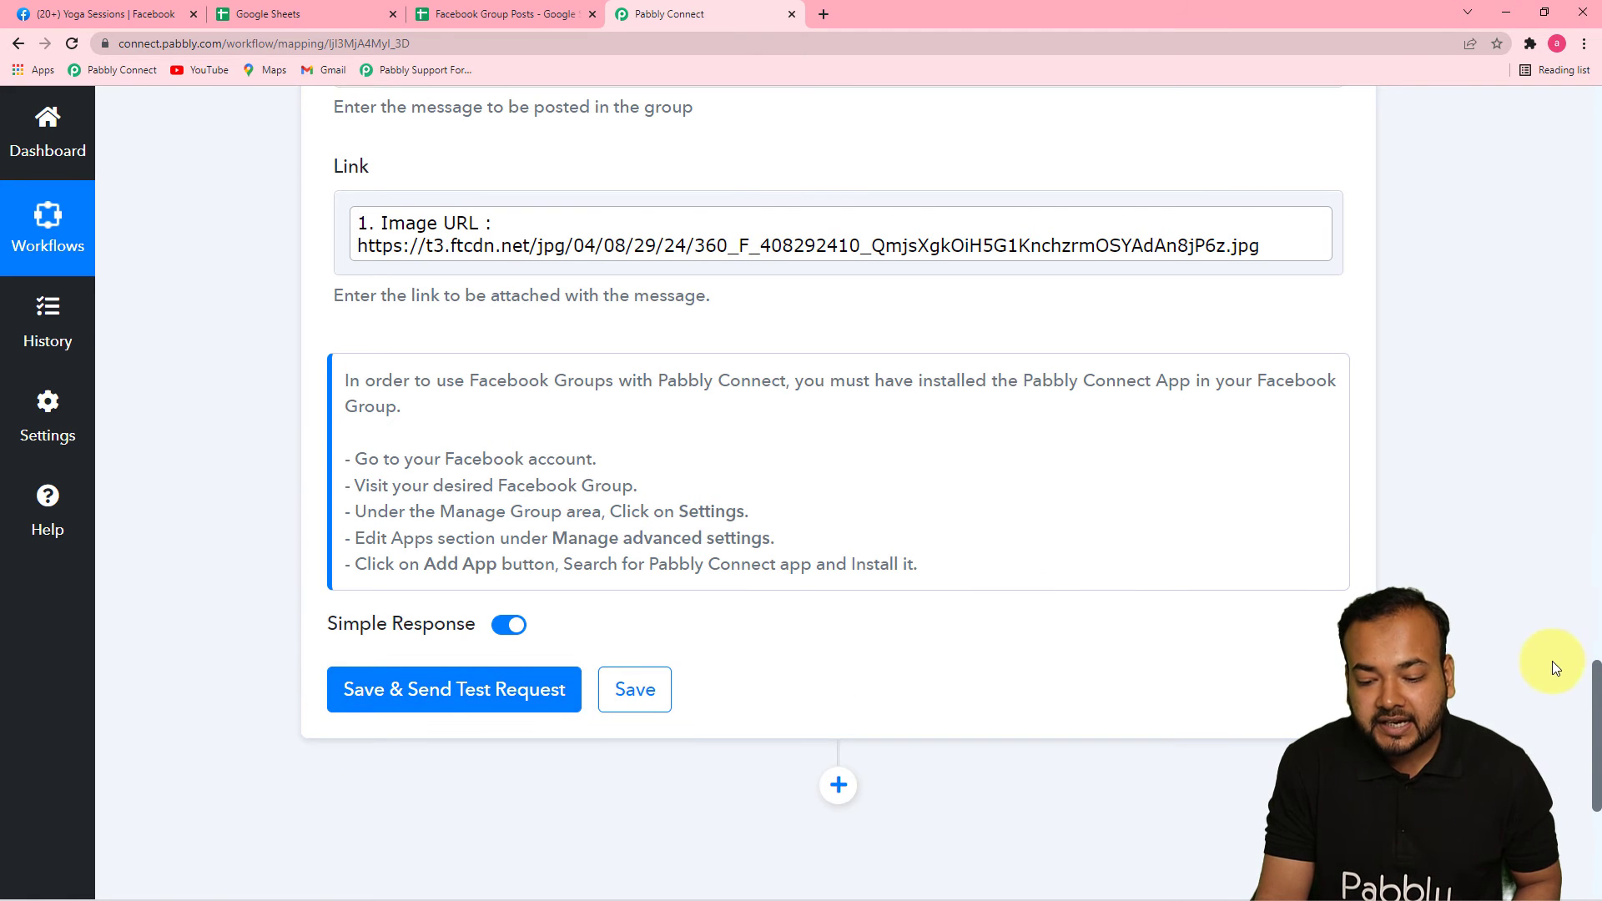
{"action": "mouse_move", "coordinate": [1598, 683]}
{"action": "left_mouse_down"}
{"action": "mouse_move", "coordinate": [1597, 584]}
{"action": "mouse_move", "coordinate": [1595, 671]}
{"action": "left_mouse_up"}
Step: Go back to Facebook, open the Yoga Sessions group's home page and look through its existing posts
{"action": "left_click", "coordinate": [165, 21]}
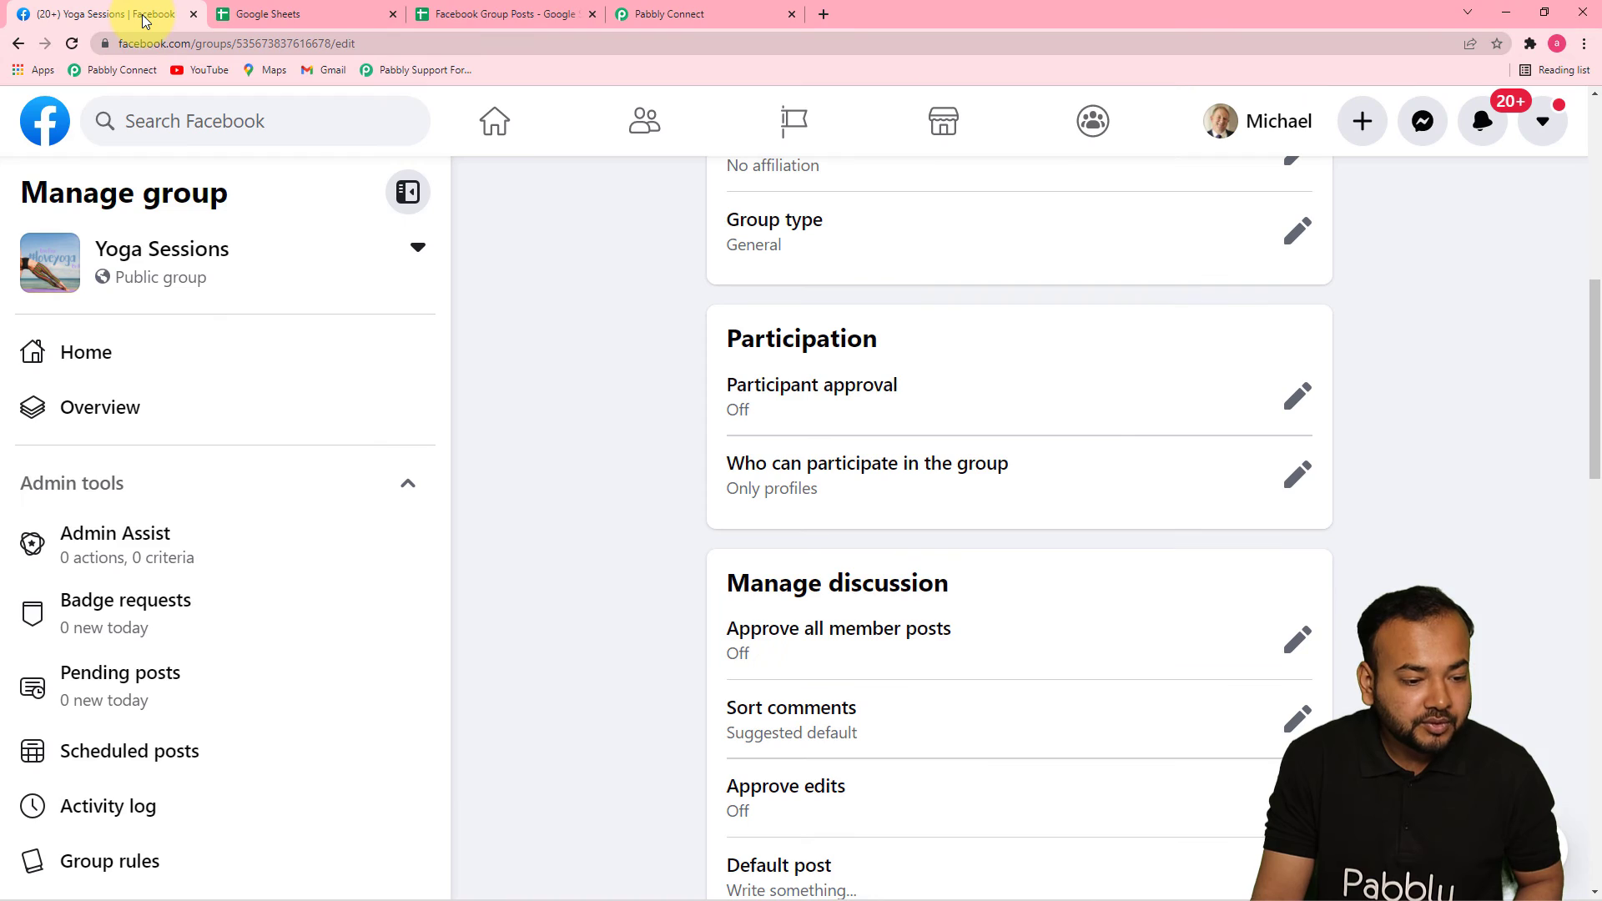
{"action": "left_click", "coordinate": [152, 259]}
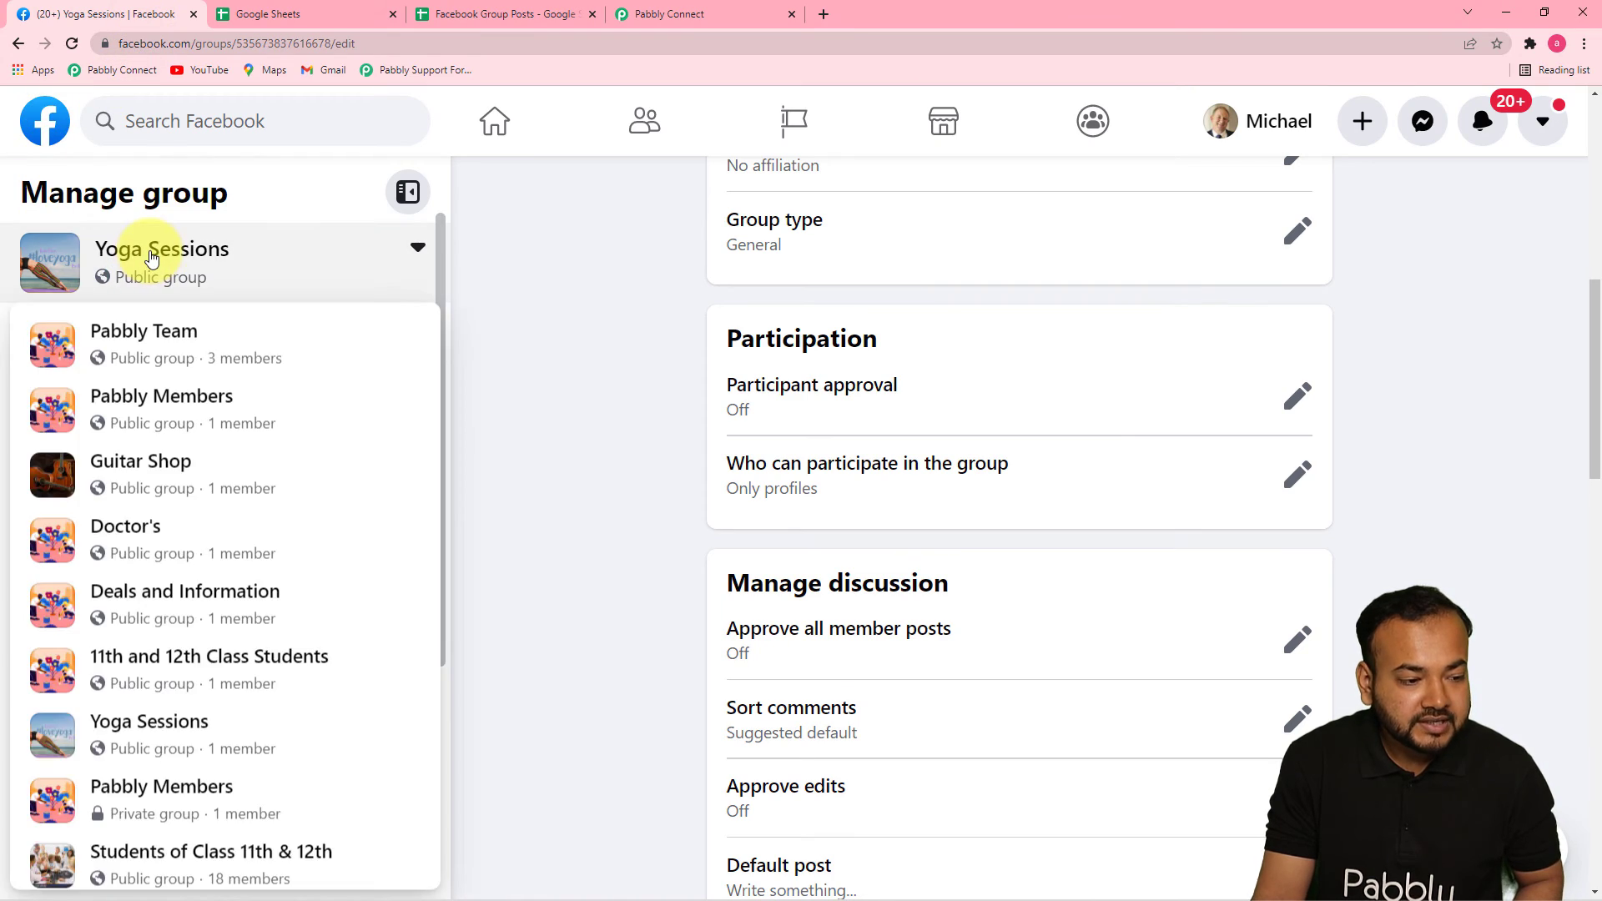
{"action": "left_click", "coordinate": [151, 260]}
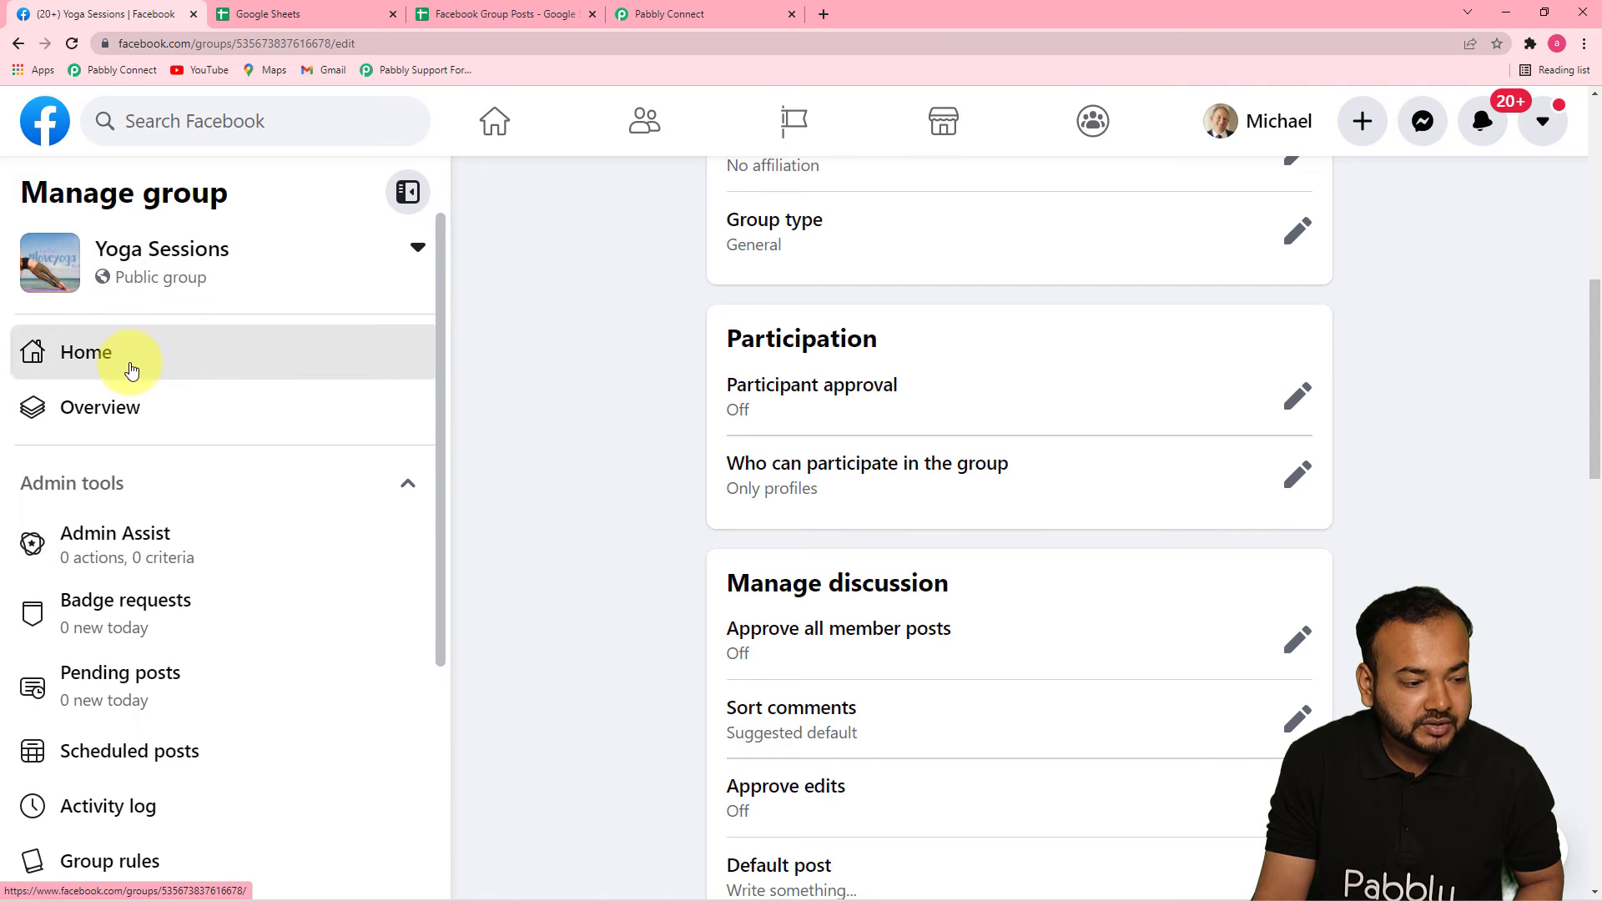
{"action": "left_click", "coordinate": [178, 344]}
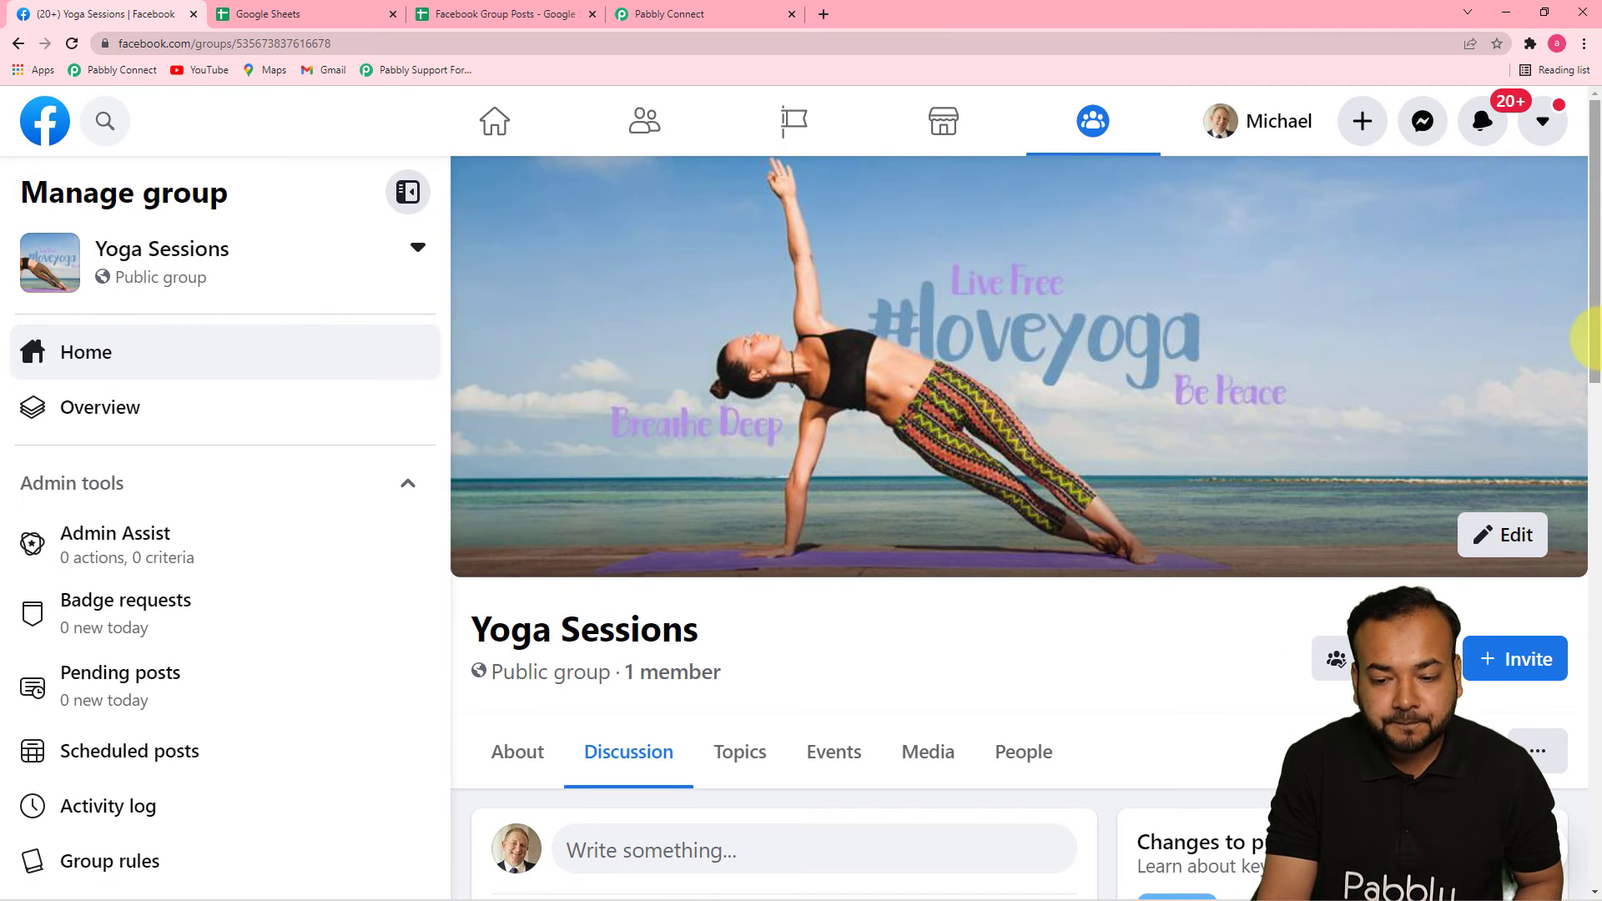
{"action": "scroll", "coordinate": [1594, 349], "scroll_direction": "down", "scroll_amount": 10}
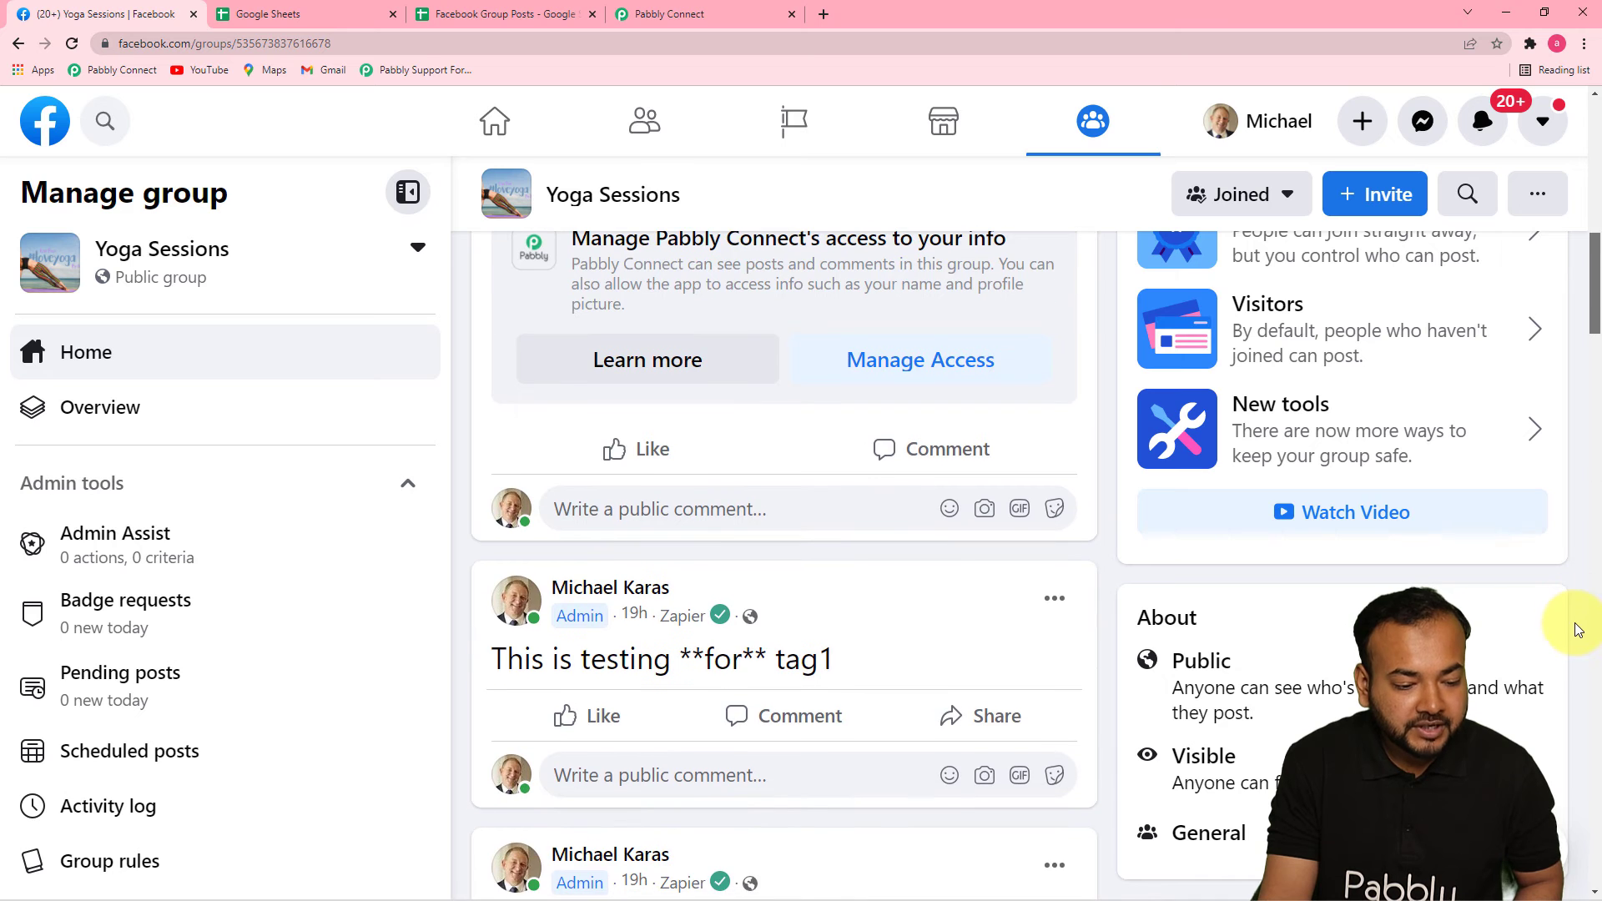
Step: Switch to the Pabbly Connect workflow, save the Post Message action with a test request, and check the response received
{"action": "left_click", "coordinate": [709, 15]}
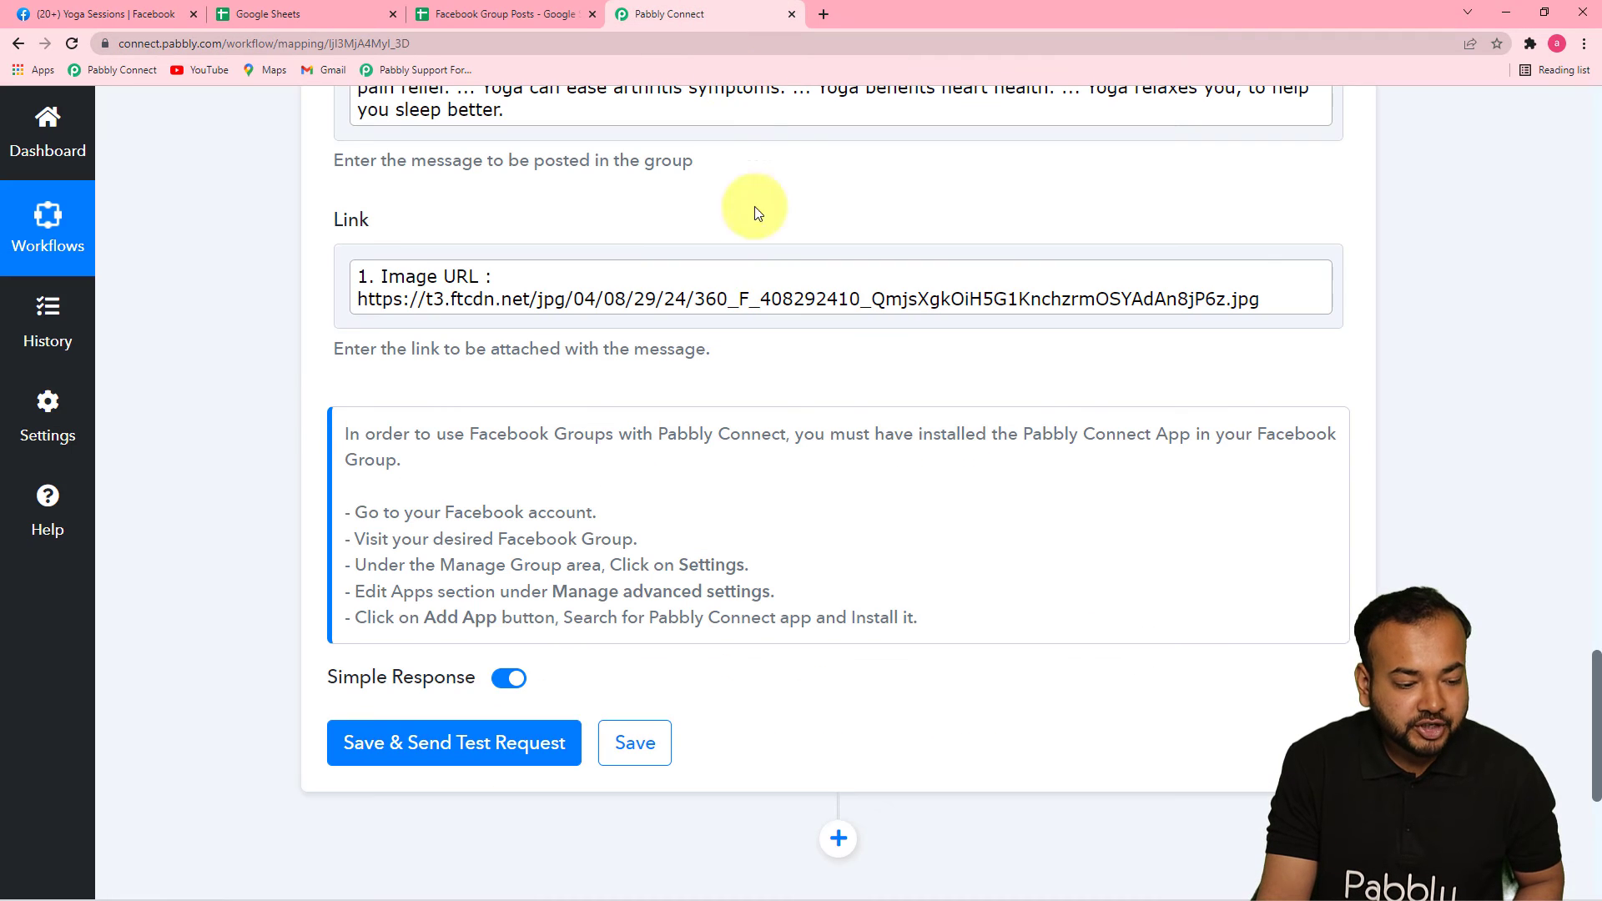
{"action": "left_click", "coordinate": [368, 742]}
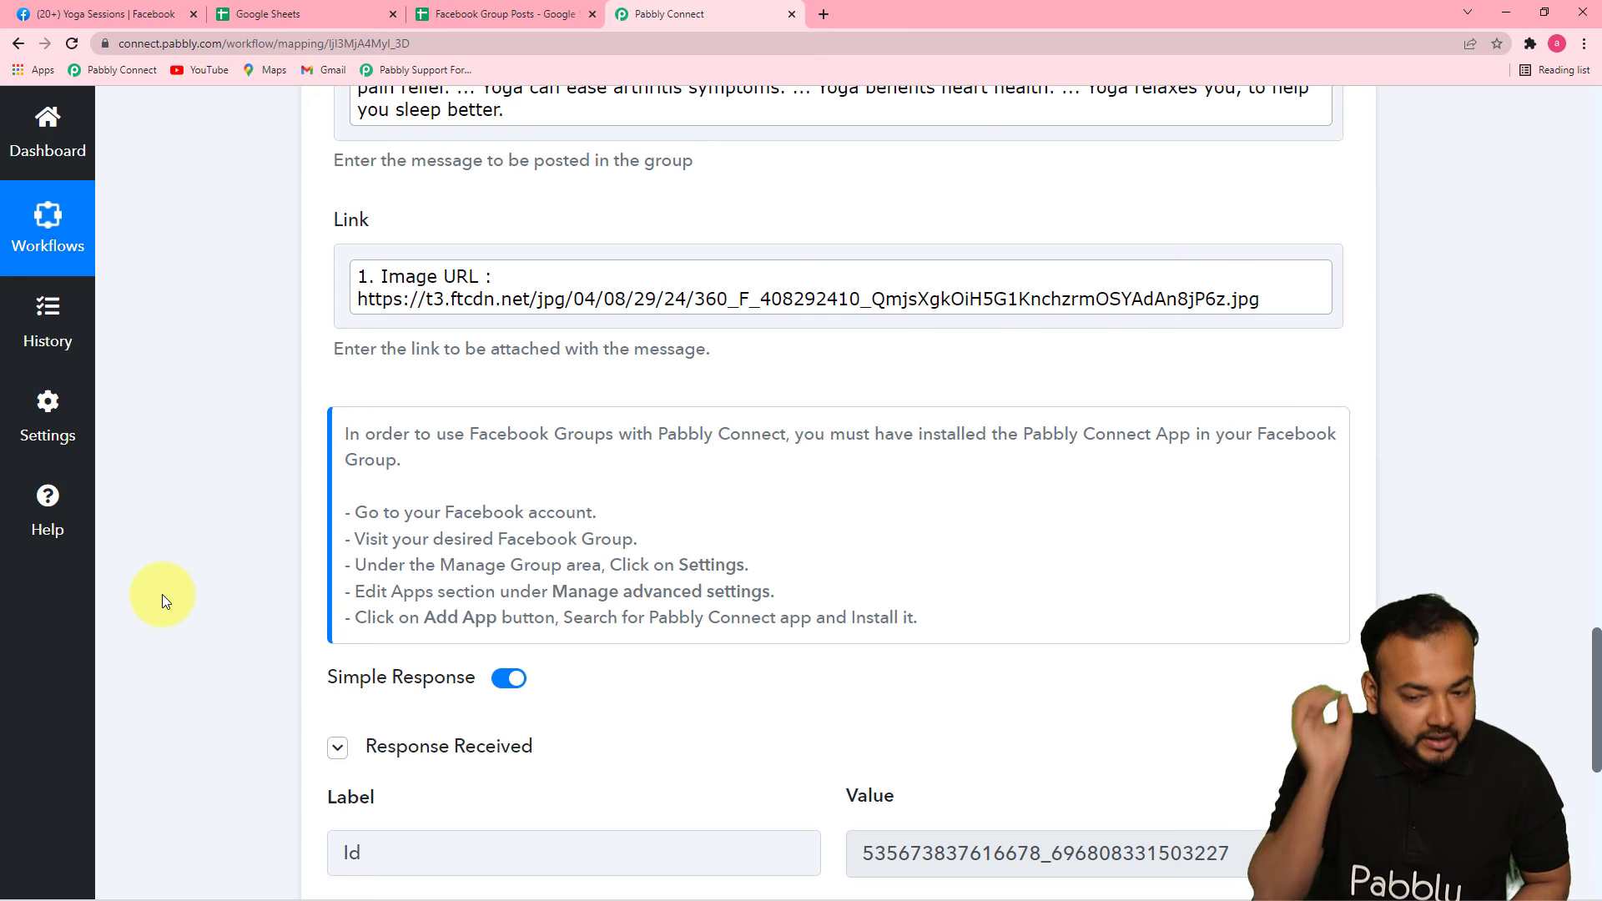
{"action": "left_click_drag", "start_coordinate": [1598, 651], "coordinate": [1598, 705]}
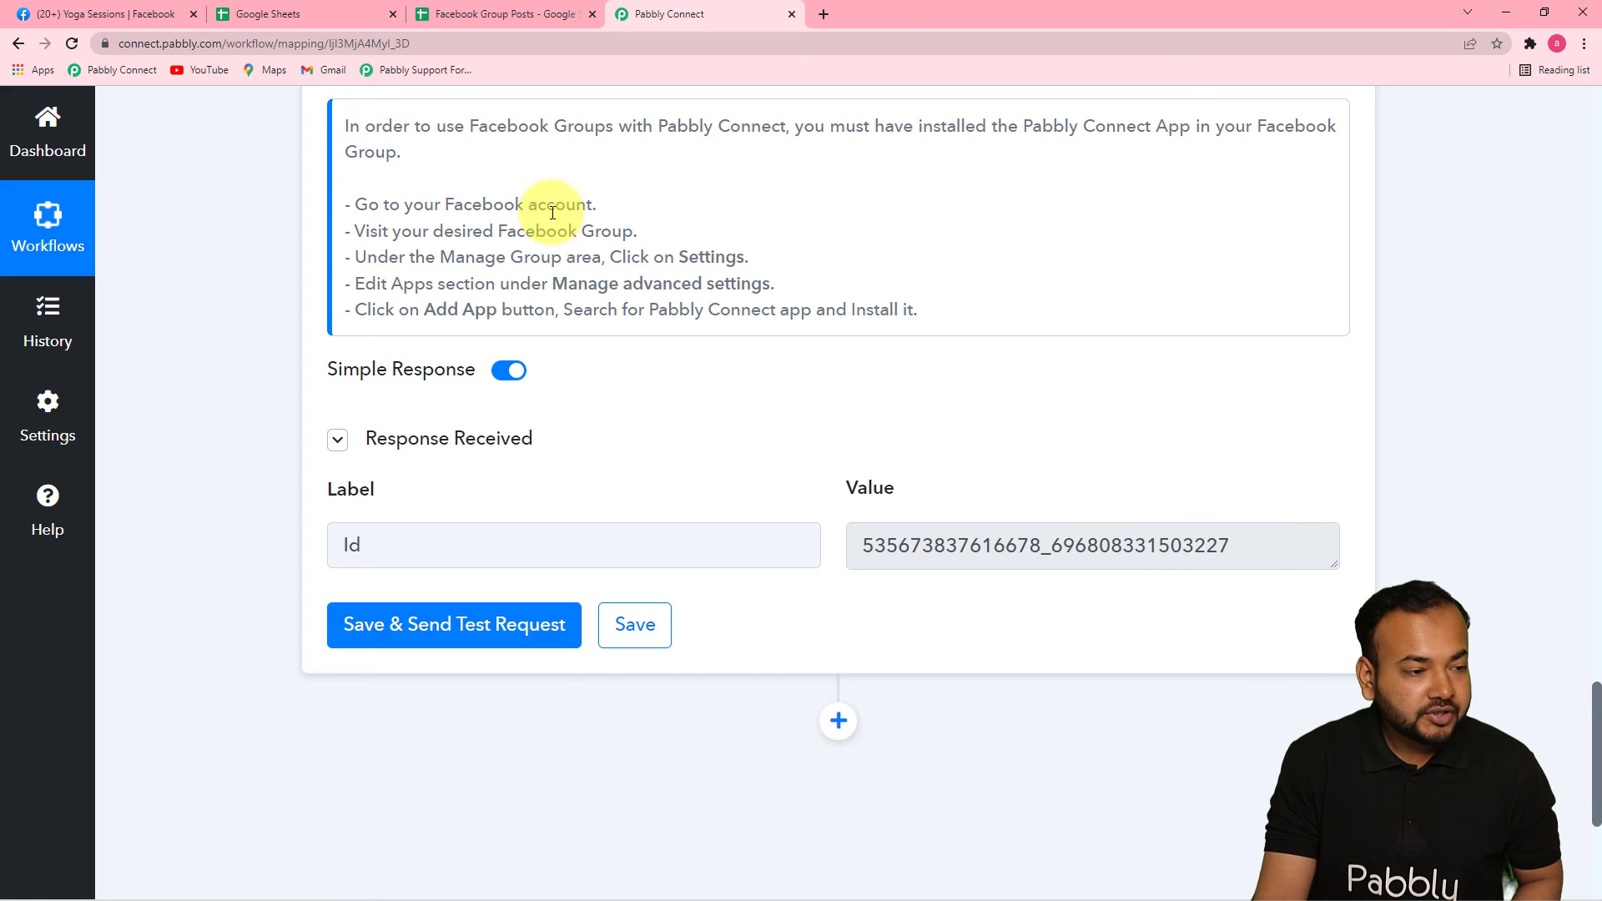
Step: Return to Facebook, reload the Yoga Sessions group page and find the newest post shared through Pabbly Connect
{"action": "left_click", "coordinate": [151, 17]}
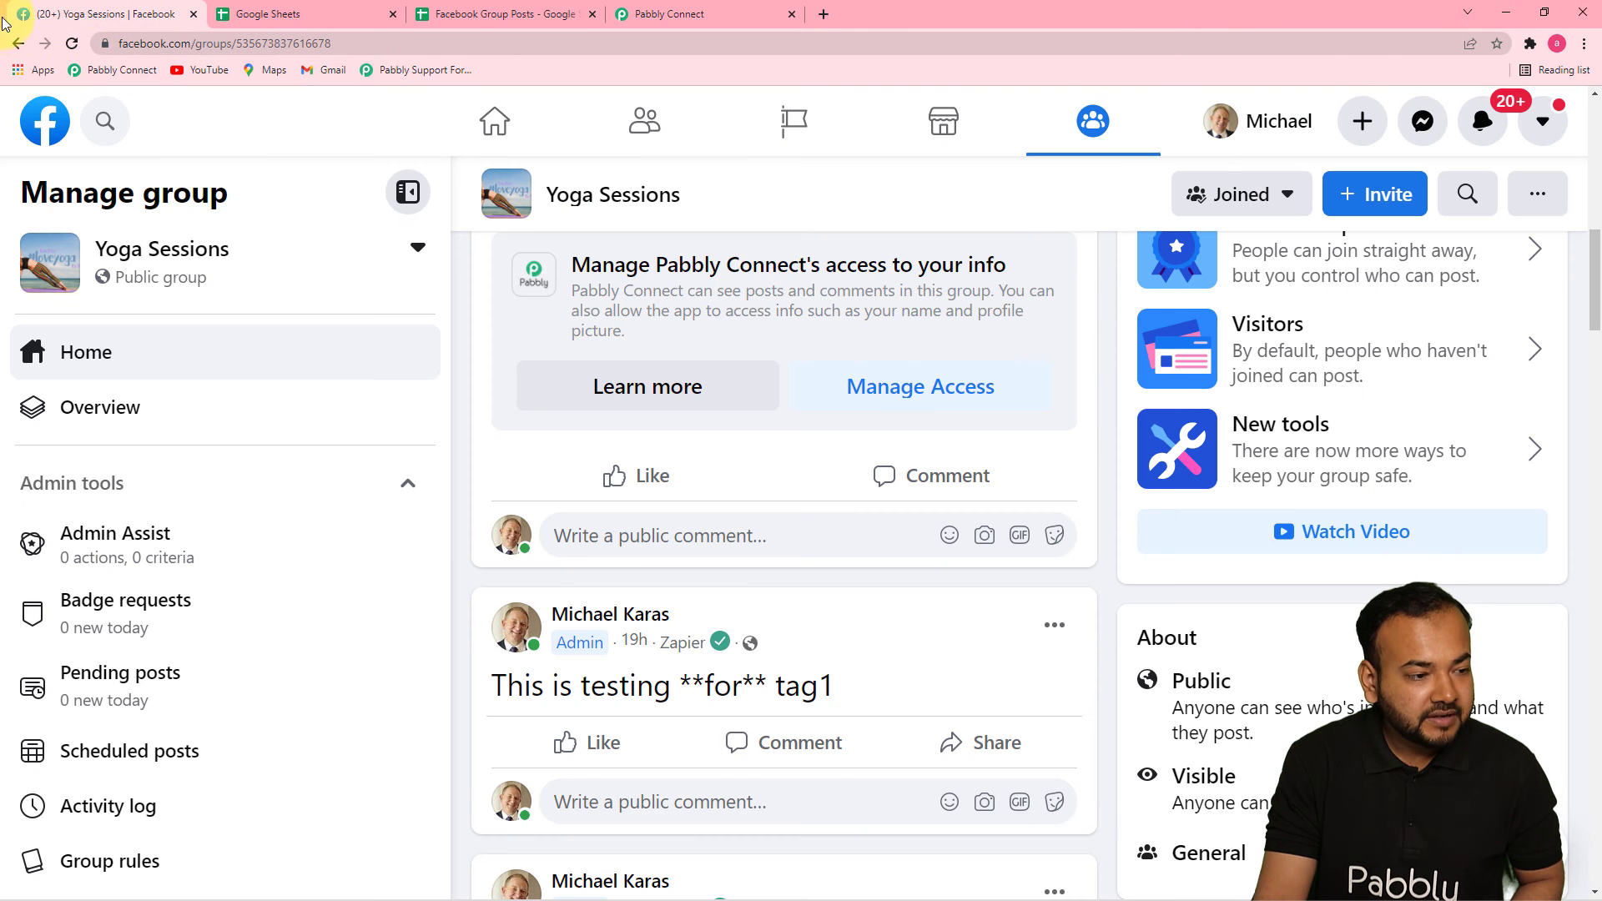
{"action": "left_click", "coordinate": [72, 46]}
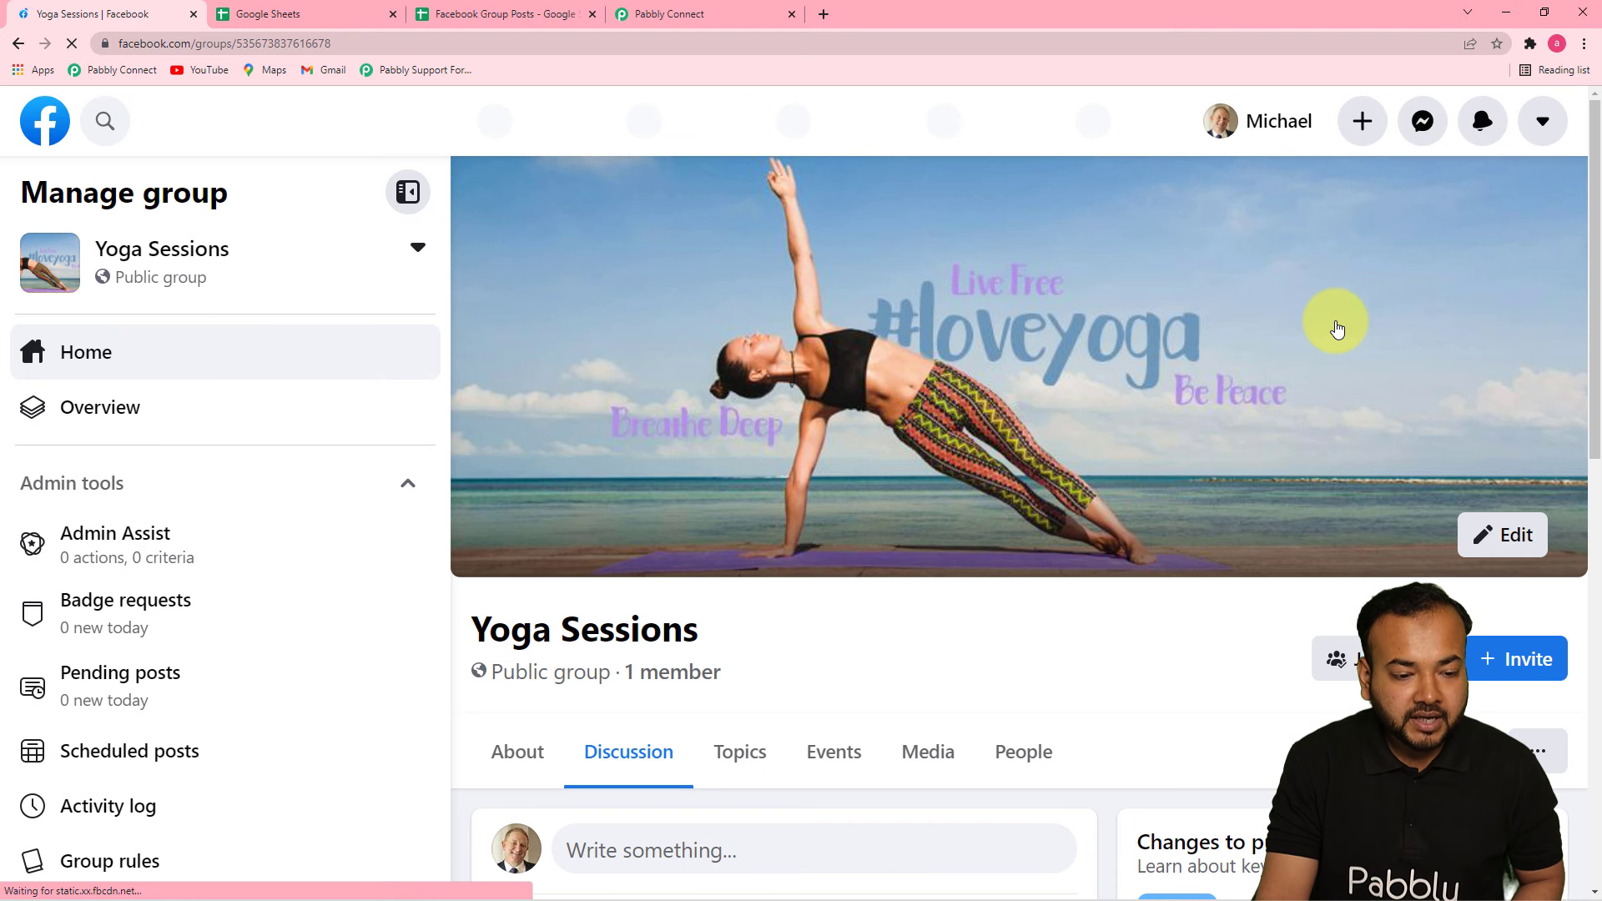
{"action": "left_click_drag", "start_coordinate": [1598, 294], "coordinate": [1600, 534]}
{"action": "scroll", "coordinate": [1599, 561], "scroll_direction": "down", "scroll_amount": 3}
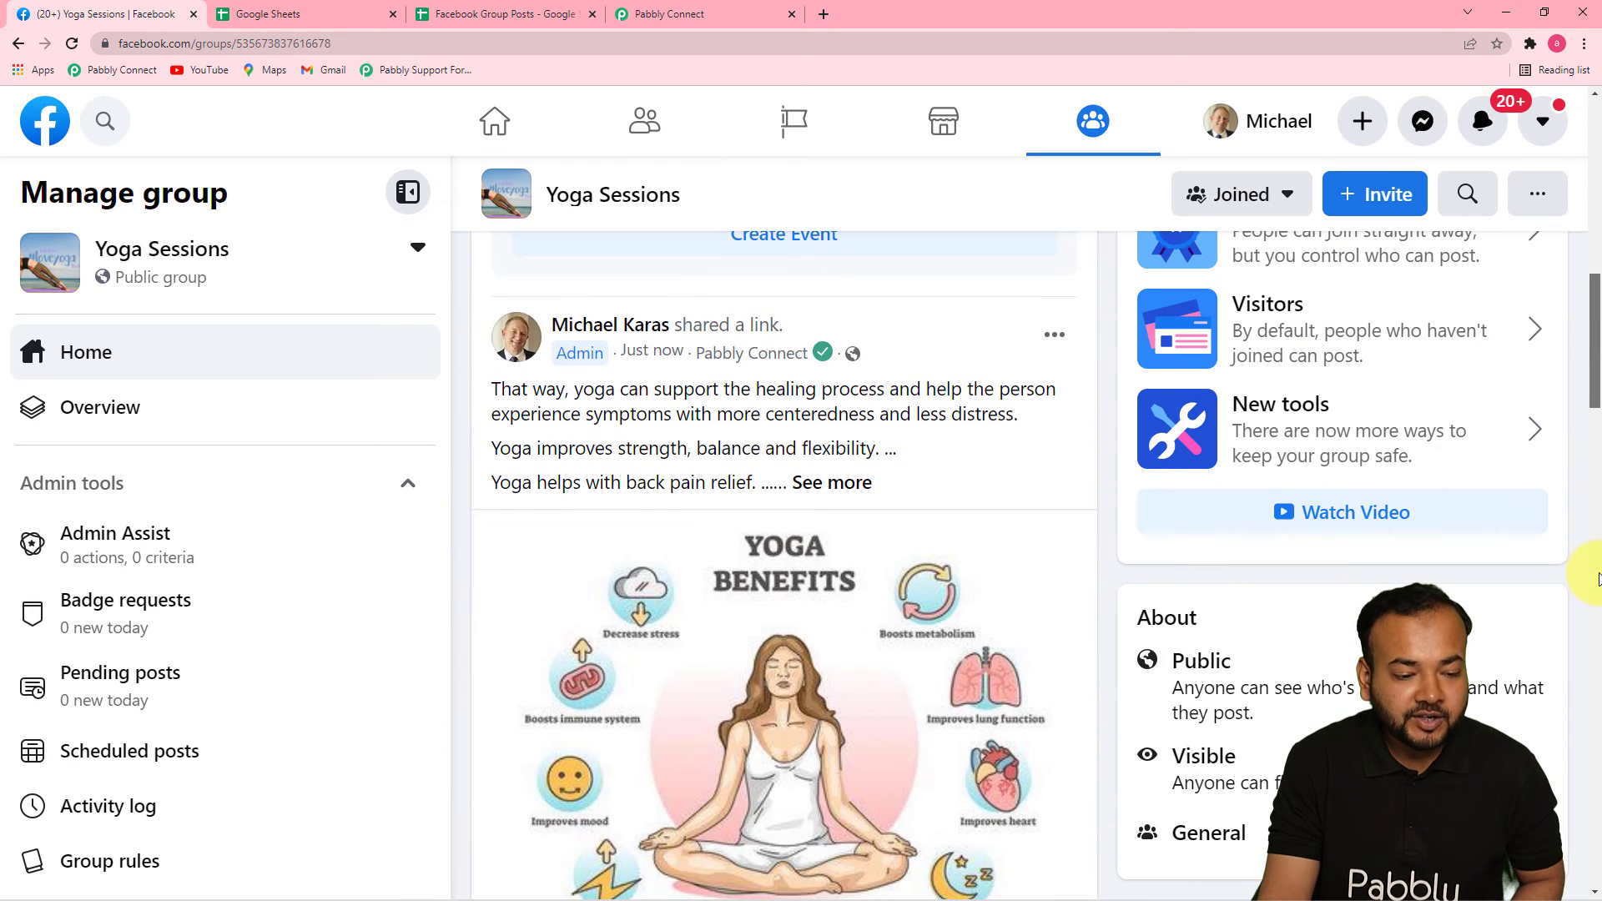
{"action": "scroll", "coordinate": [1599, 594], "scroll_direction": "up", "scroll_amount": 1}
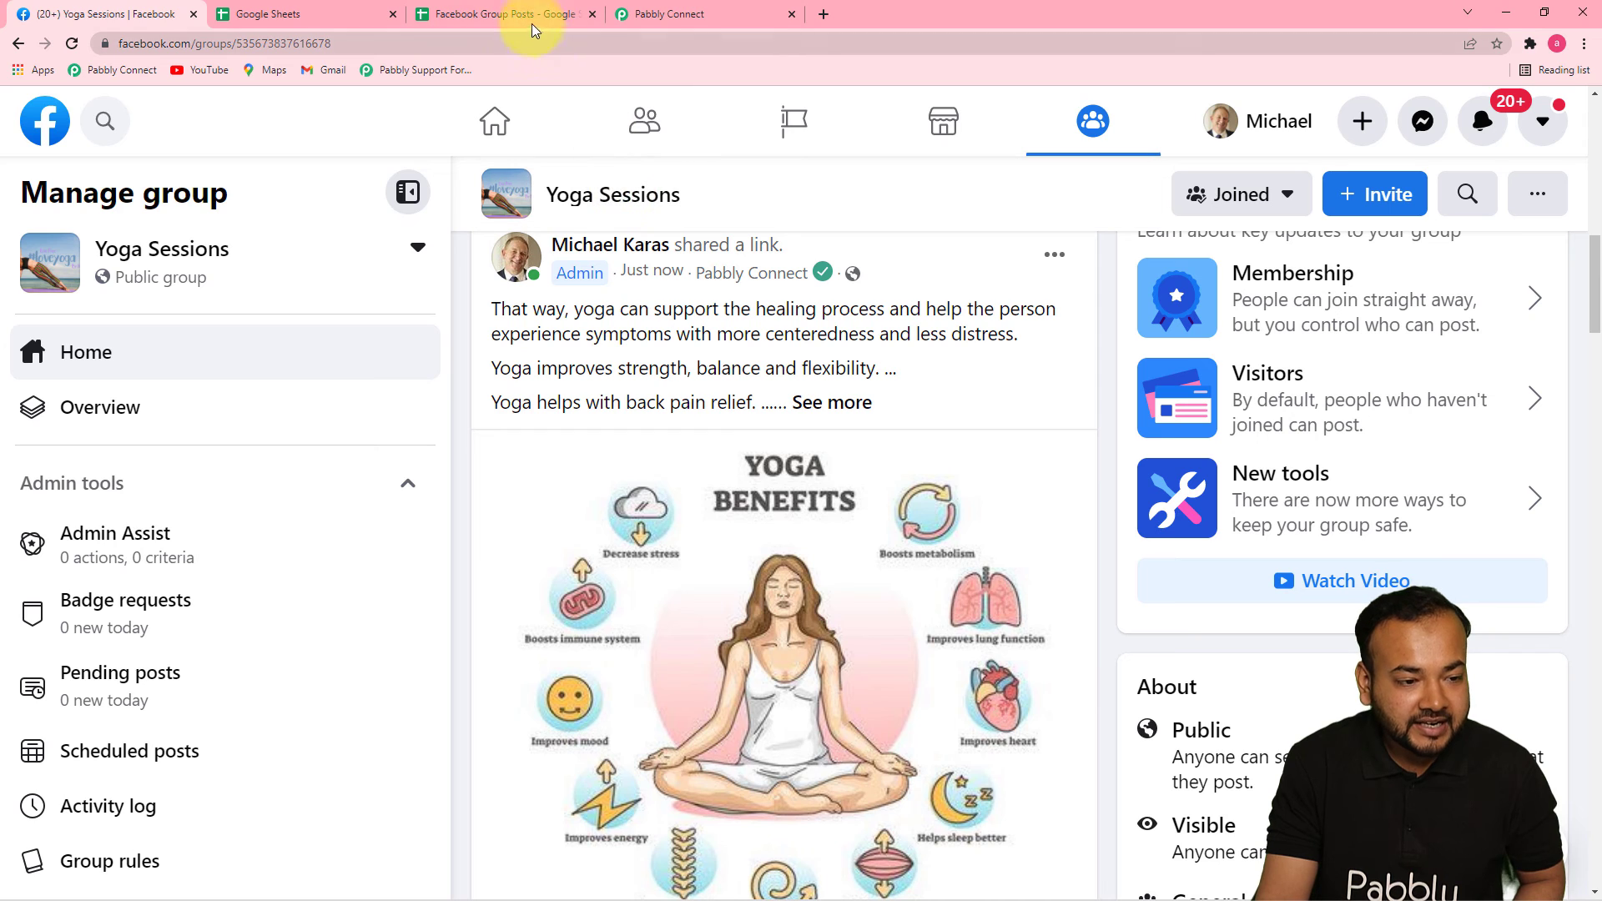
Step: Compare the new group post with the Facebook Group Posts sheet's content, and open the Image URL link in B2 to compare the picture
{"action": "left_click", "coordinate": [432, 17]}
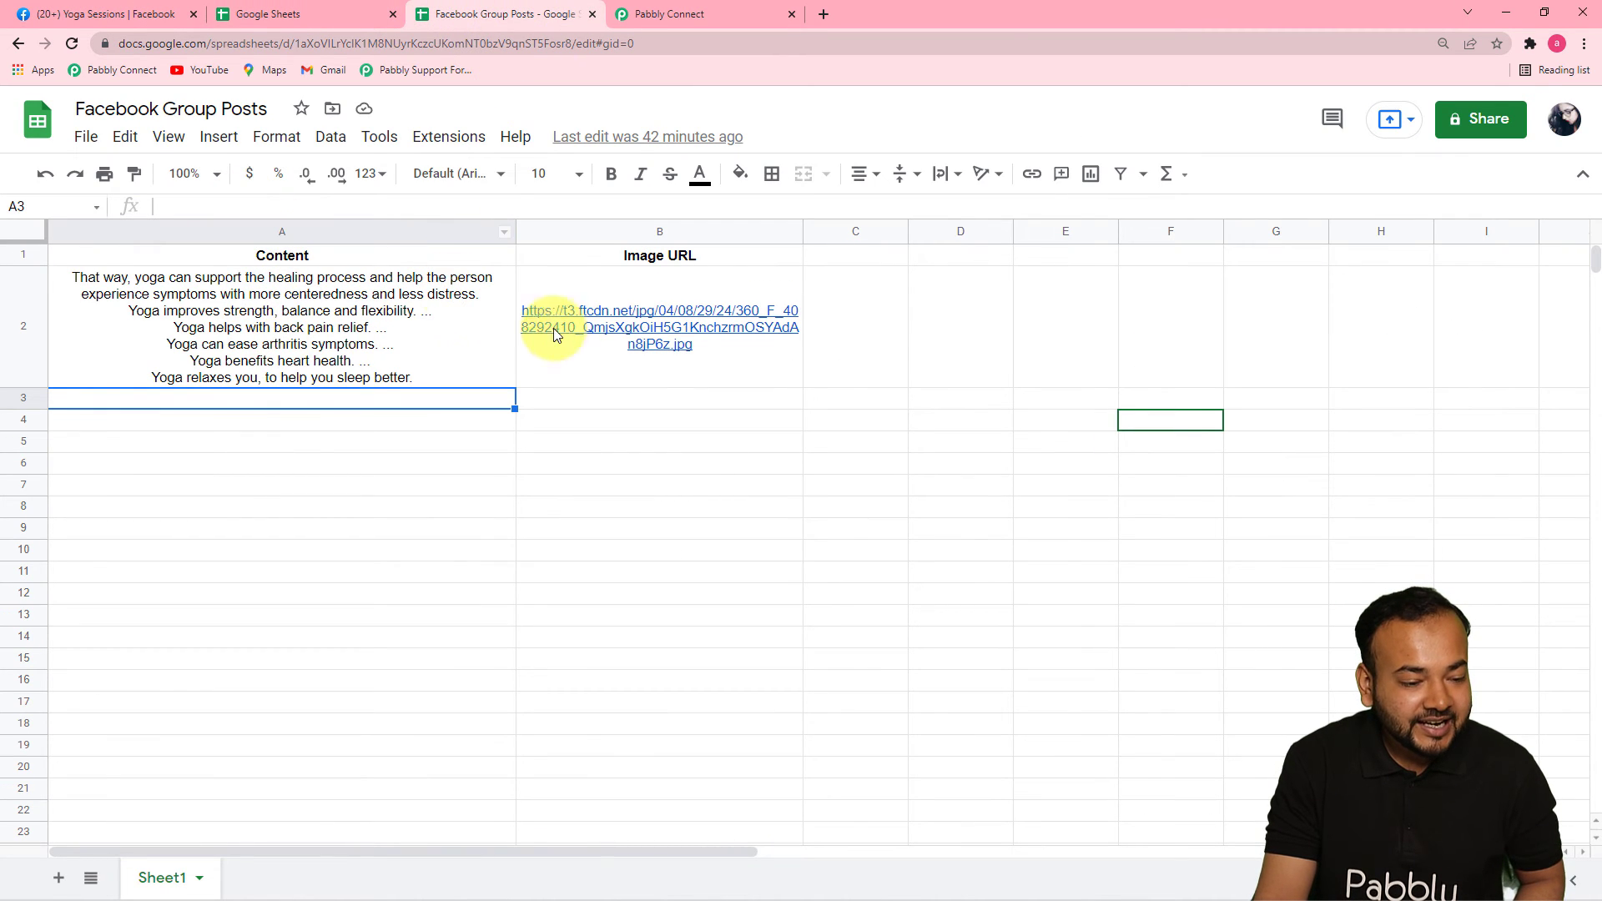
{"action": "left_click", "coordinate": [154, 18]}
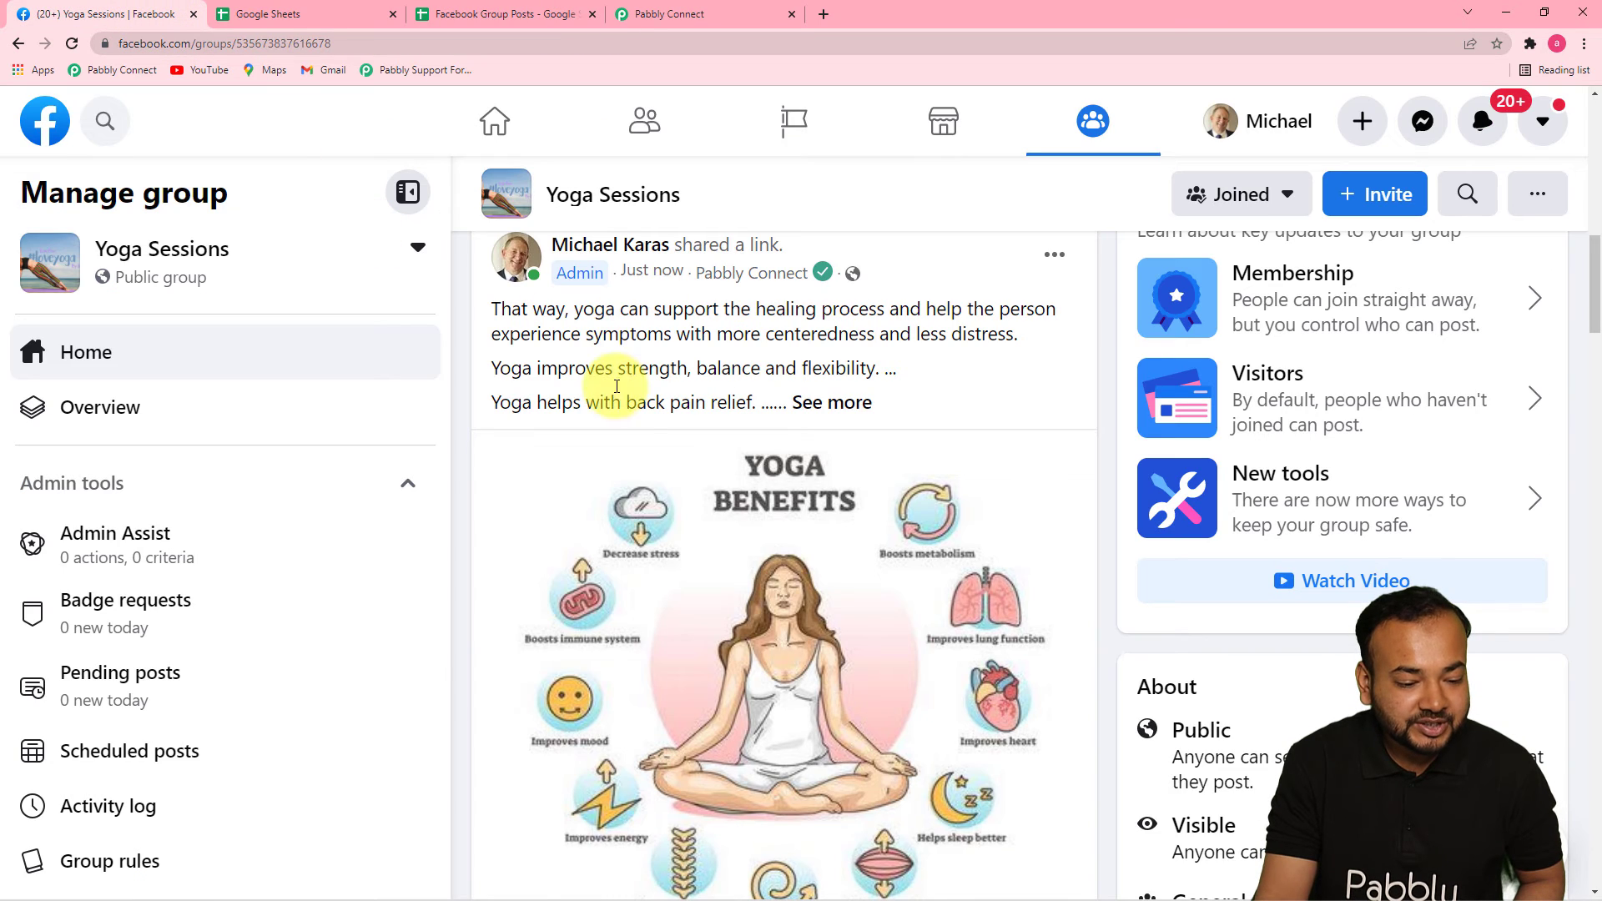
{"action": "left_click", "coordinate": [348, 12]}
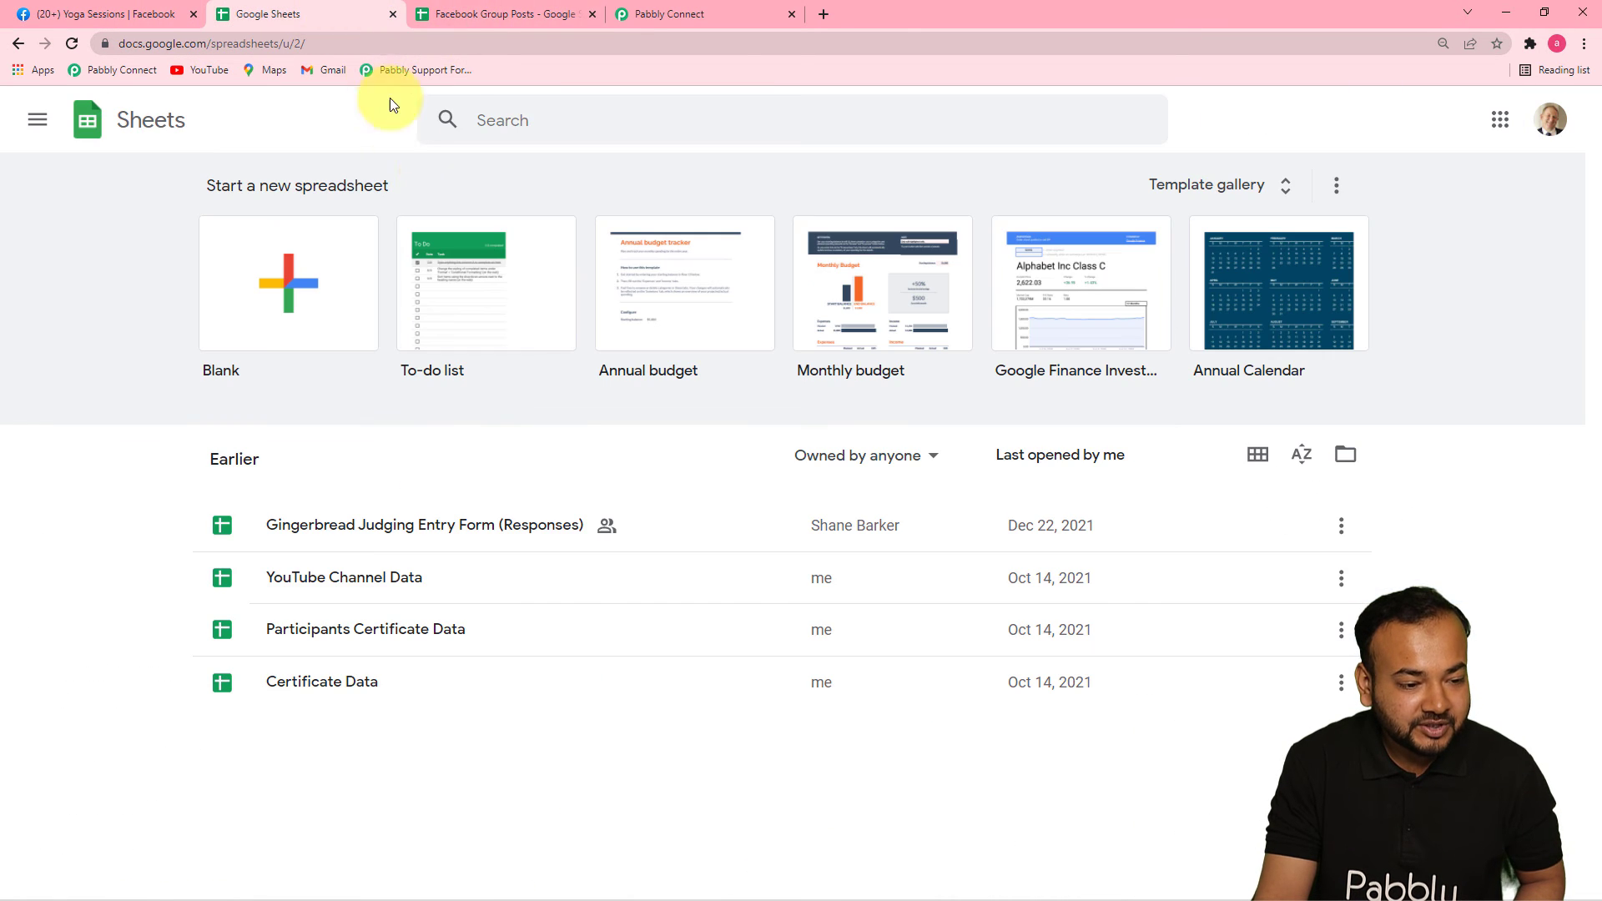
{"action": "left_click", "coordinate": [451, 25]}
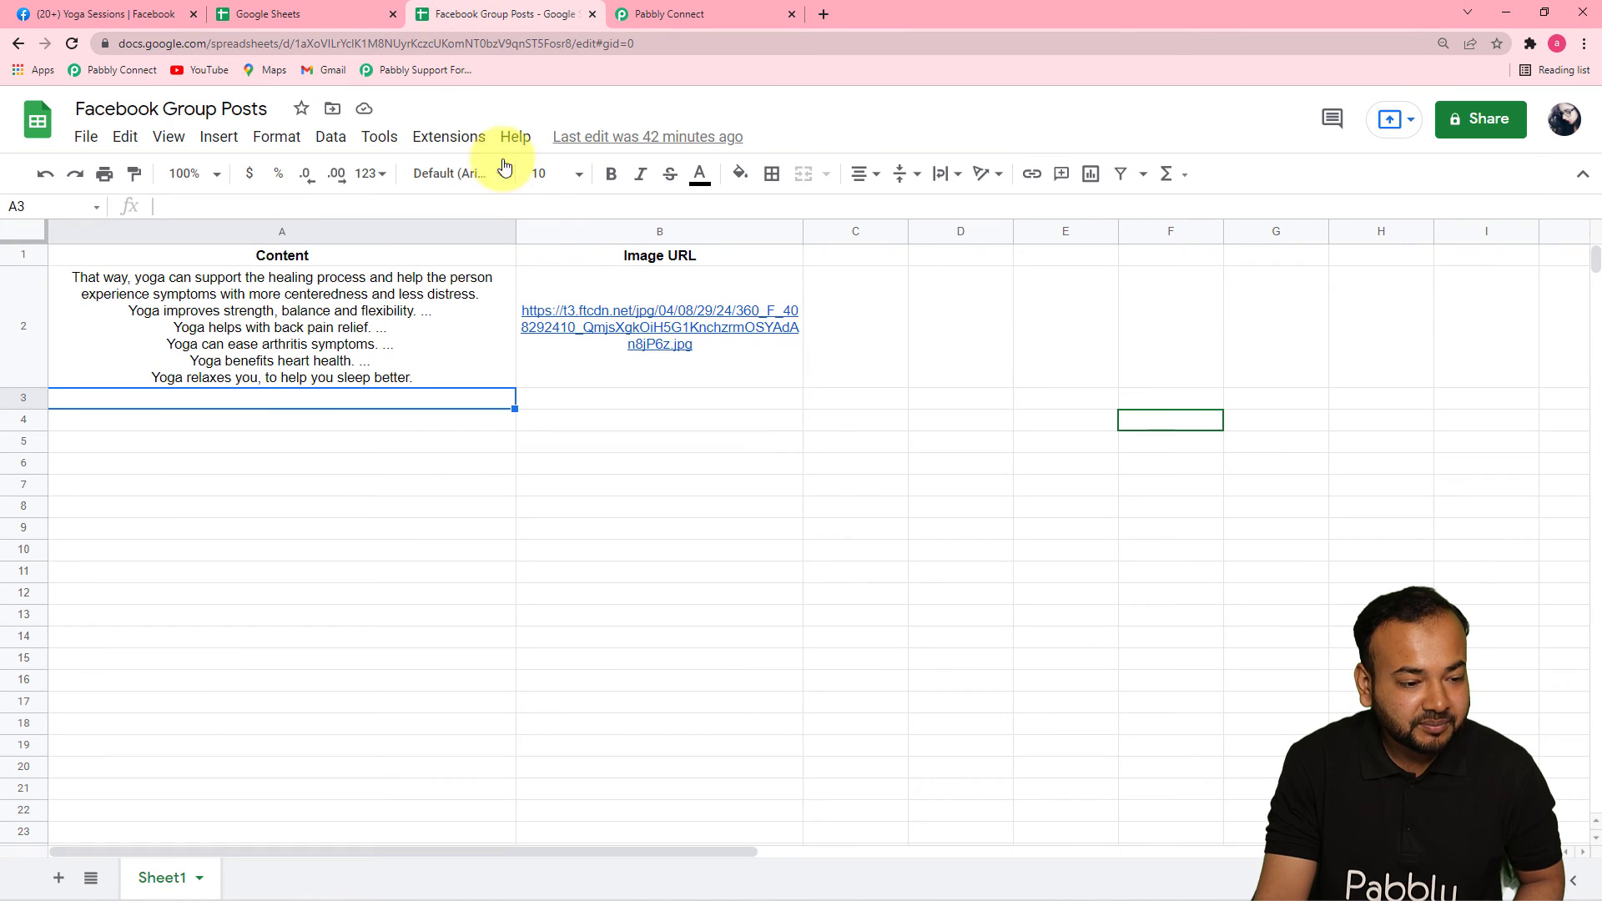
{"action": "left_click", "coordinate": [532, 318]}
{"action": "left_click", "coordinate": [613, 413]}
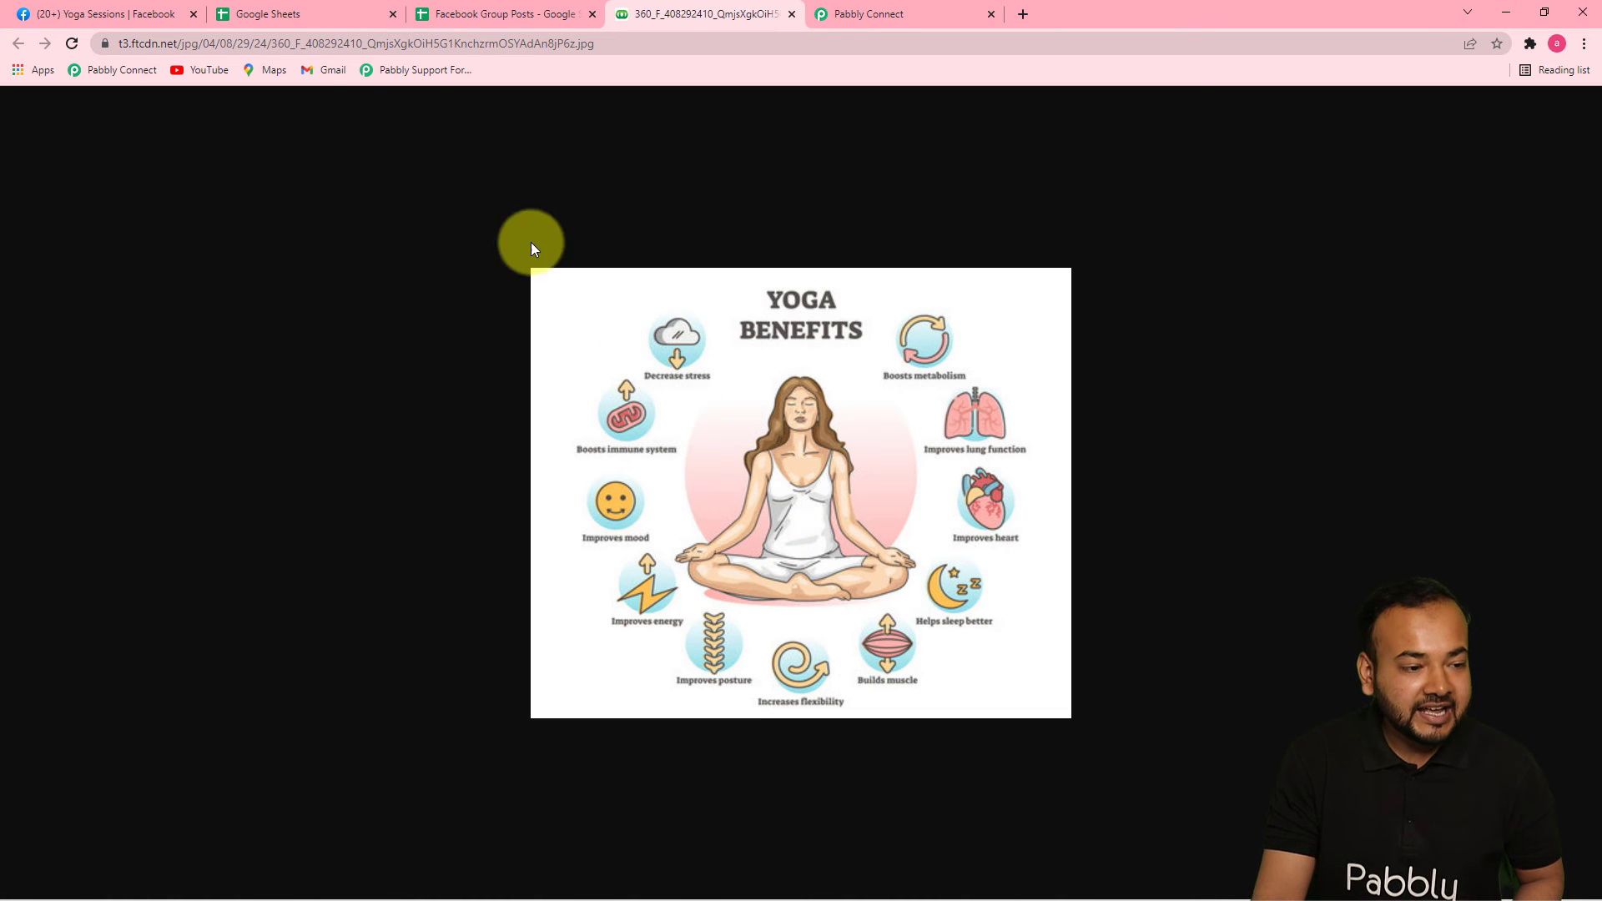
{"action": "left_click", "coordinate": [141, 7]}
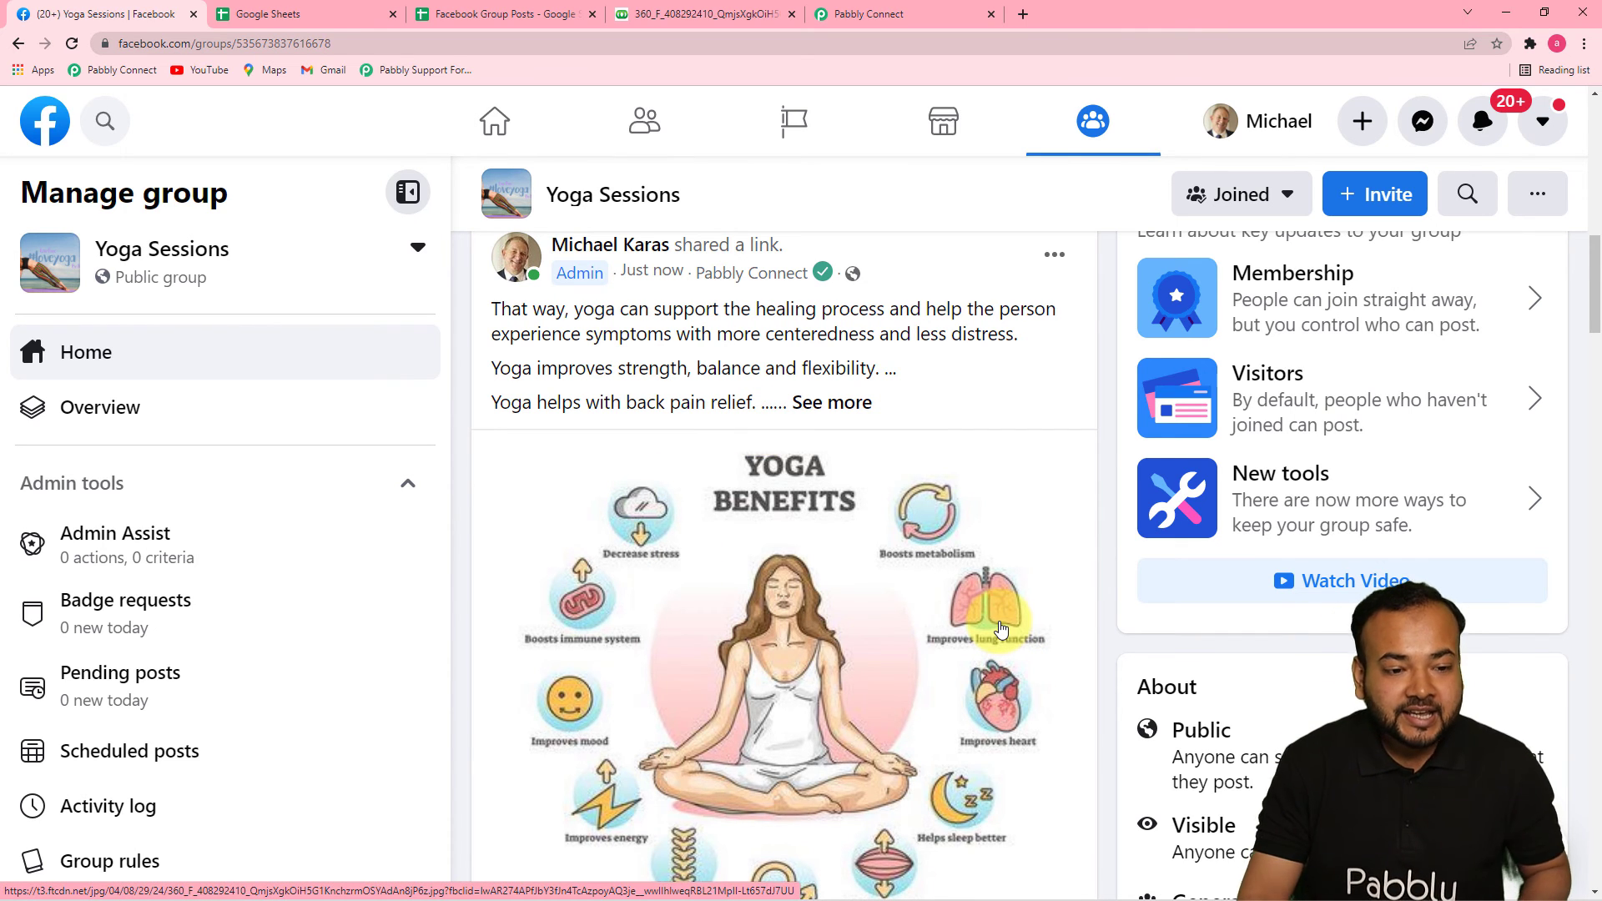
Step: Go back to the Pabbly Connect workflow and review it from the Google Sheets trigger's webhook instructions to the Post Message fields
{"action": "left_click", "coordinate": [951, 17]}
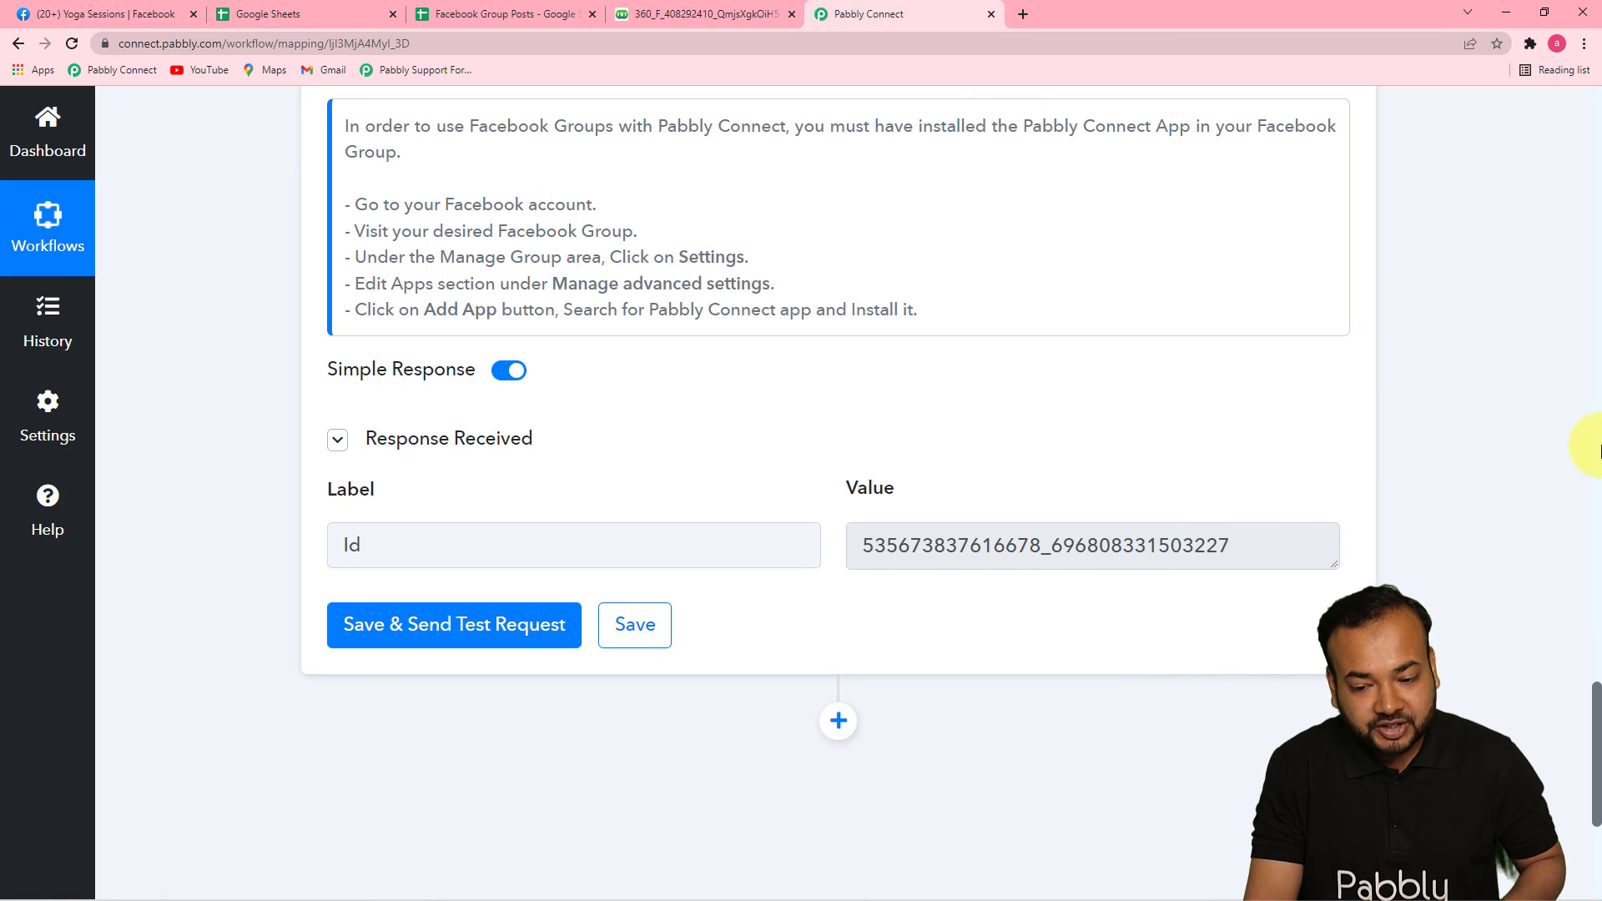
{"action": "scroll", "coordinate": [1600, 452], "scroll_direction": "up", "scroll_amount": 8}
{"action": "scroll", "coordinate": [1596, 575], "scroll_direction": "up", "scroll_amount": 6}
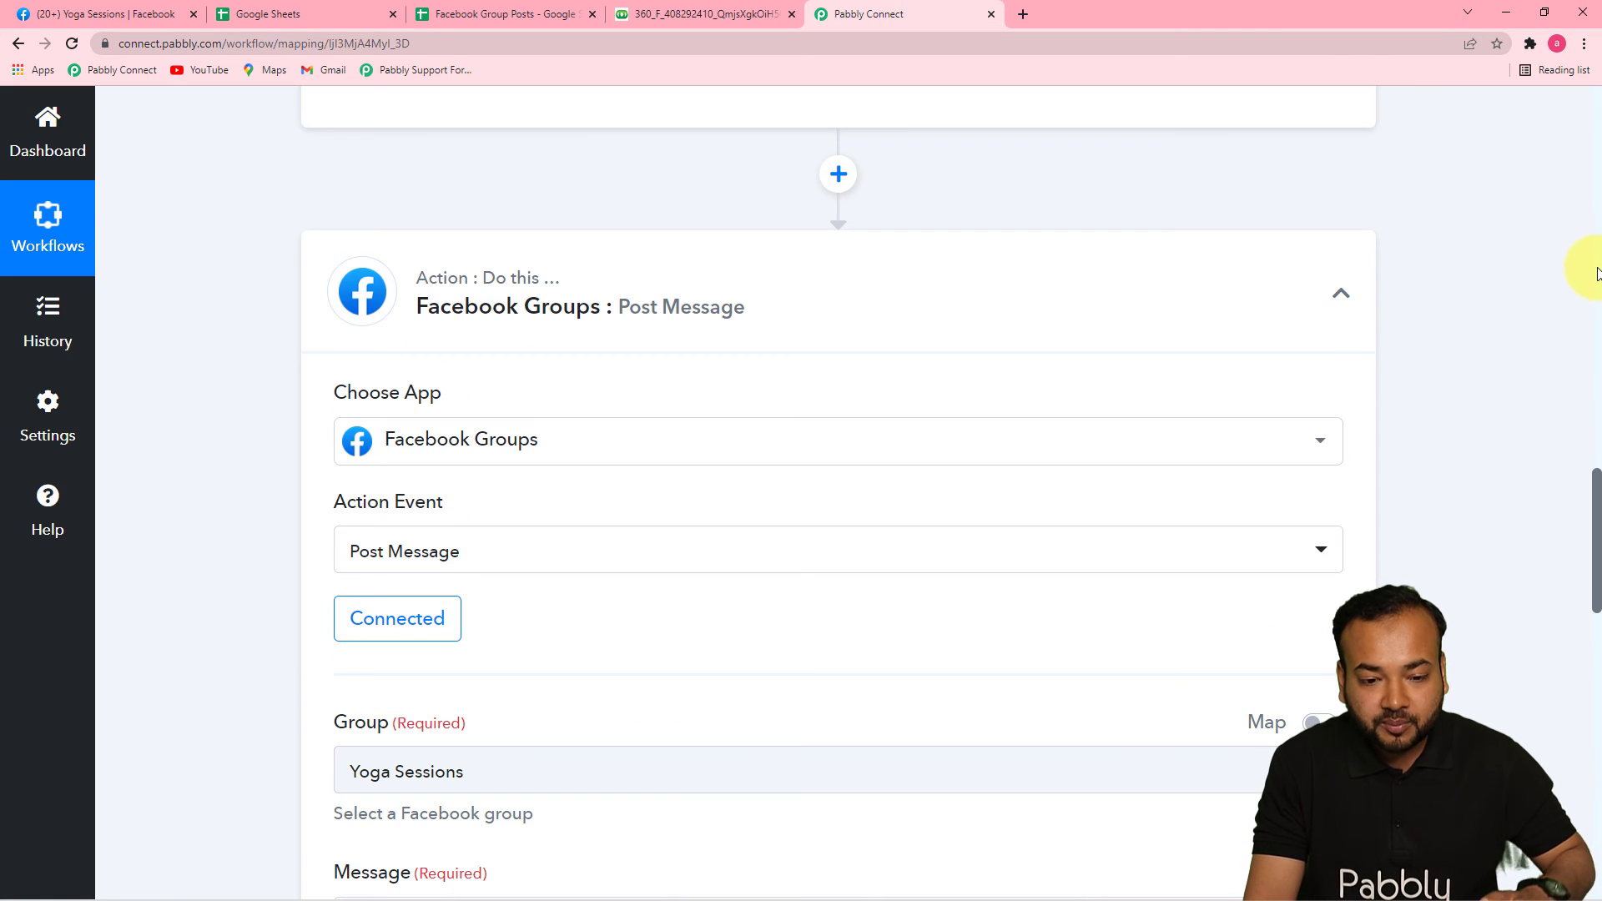
{"action": "scroll", "coordinate": [1599, 234], "scroll_direction": "up", "scroll_amount": 15}
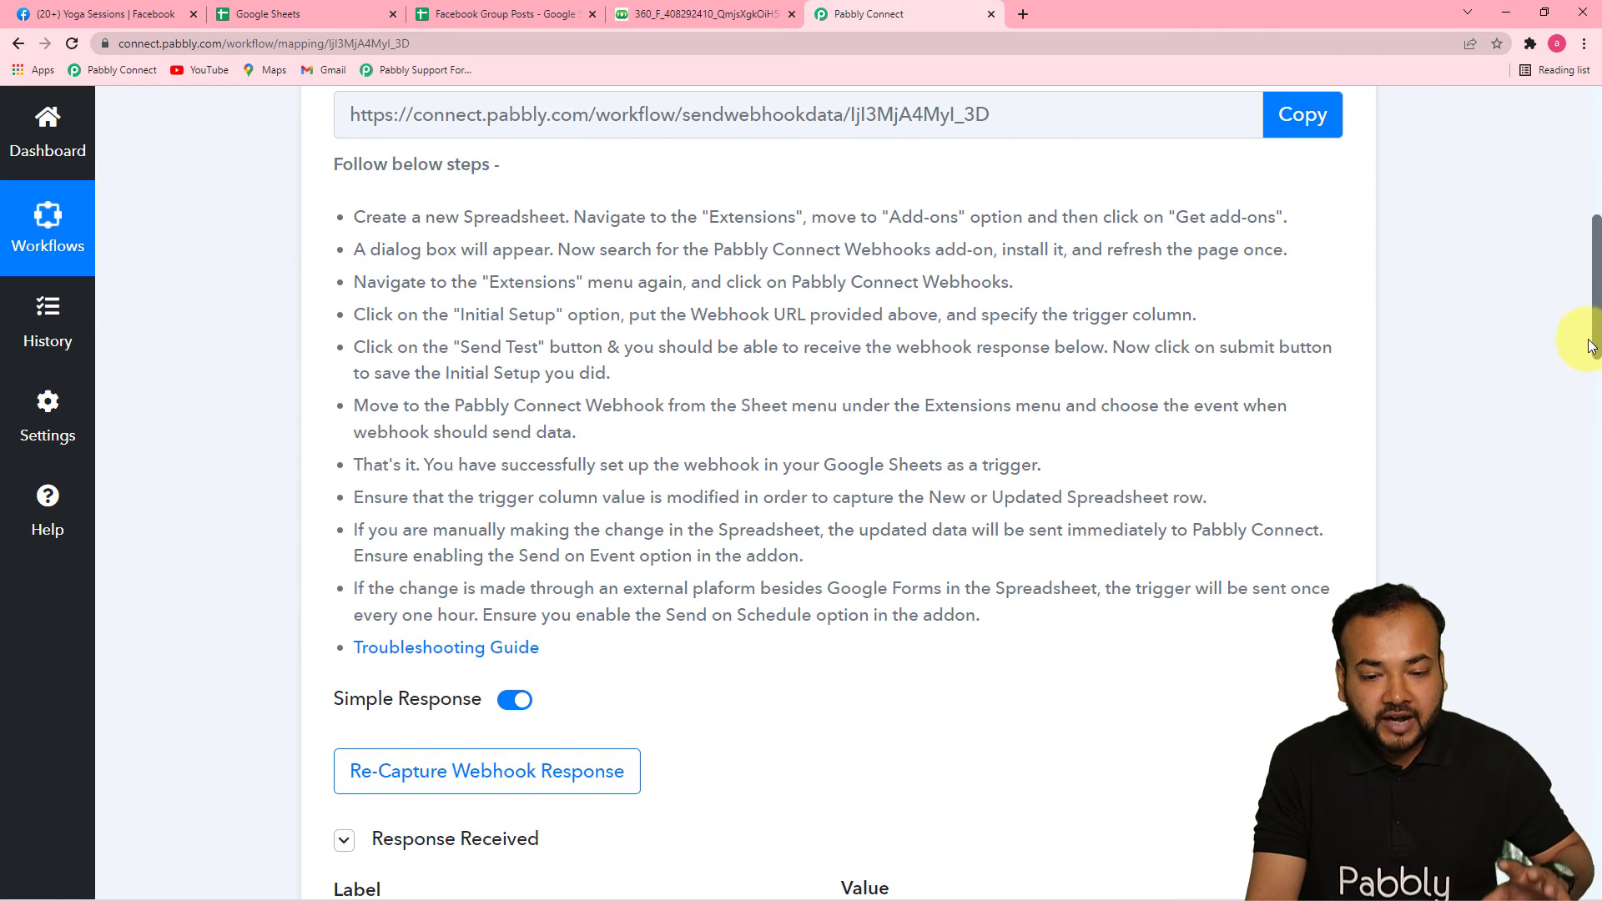
{"action": "left_click_drag", "start_coordinate": [1600, 292], "coordinate": [1588, 637]}
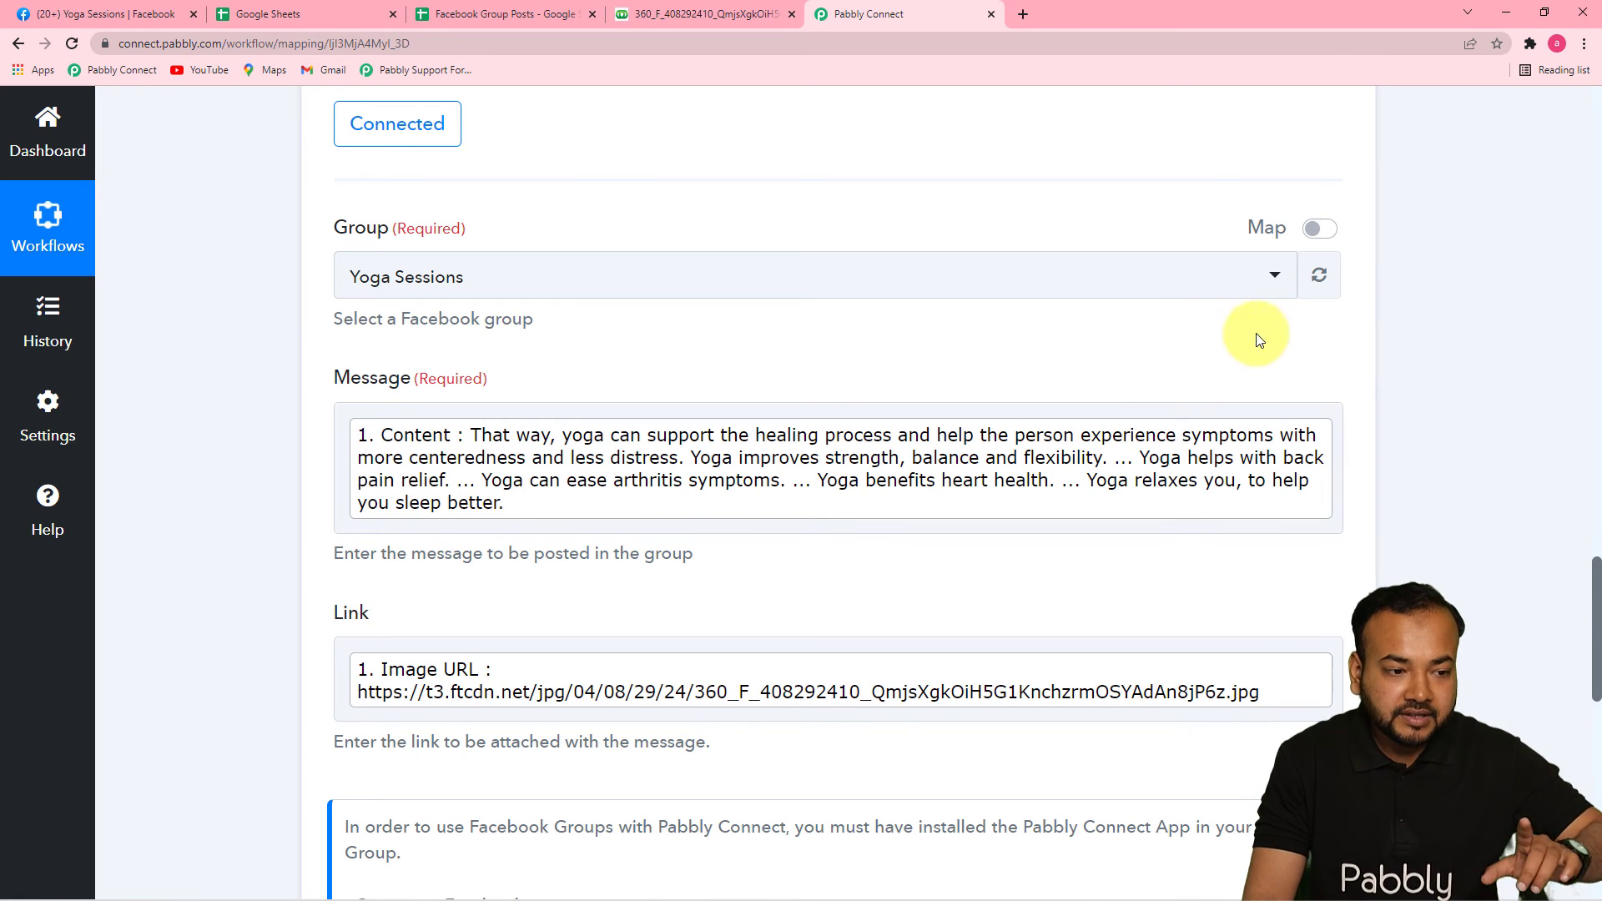
Step: Revisit the Facebook Group Posts spreadsheet to check where new rows go, and return to the Yoga Sessions group post
{"action": "left_click", "coordinate": [363, 19]}
{"action": "left_click", "coordinate": [443, 19]}
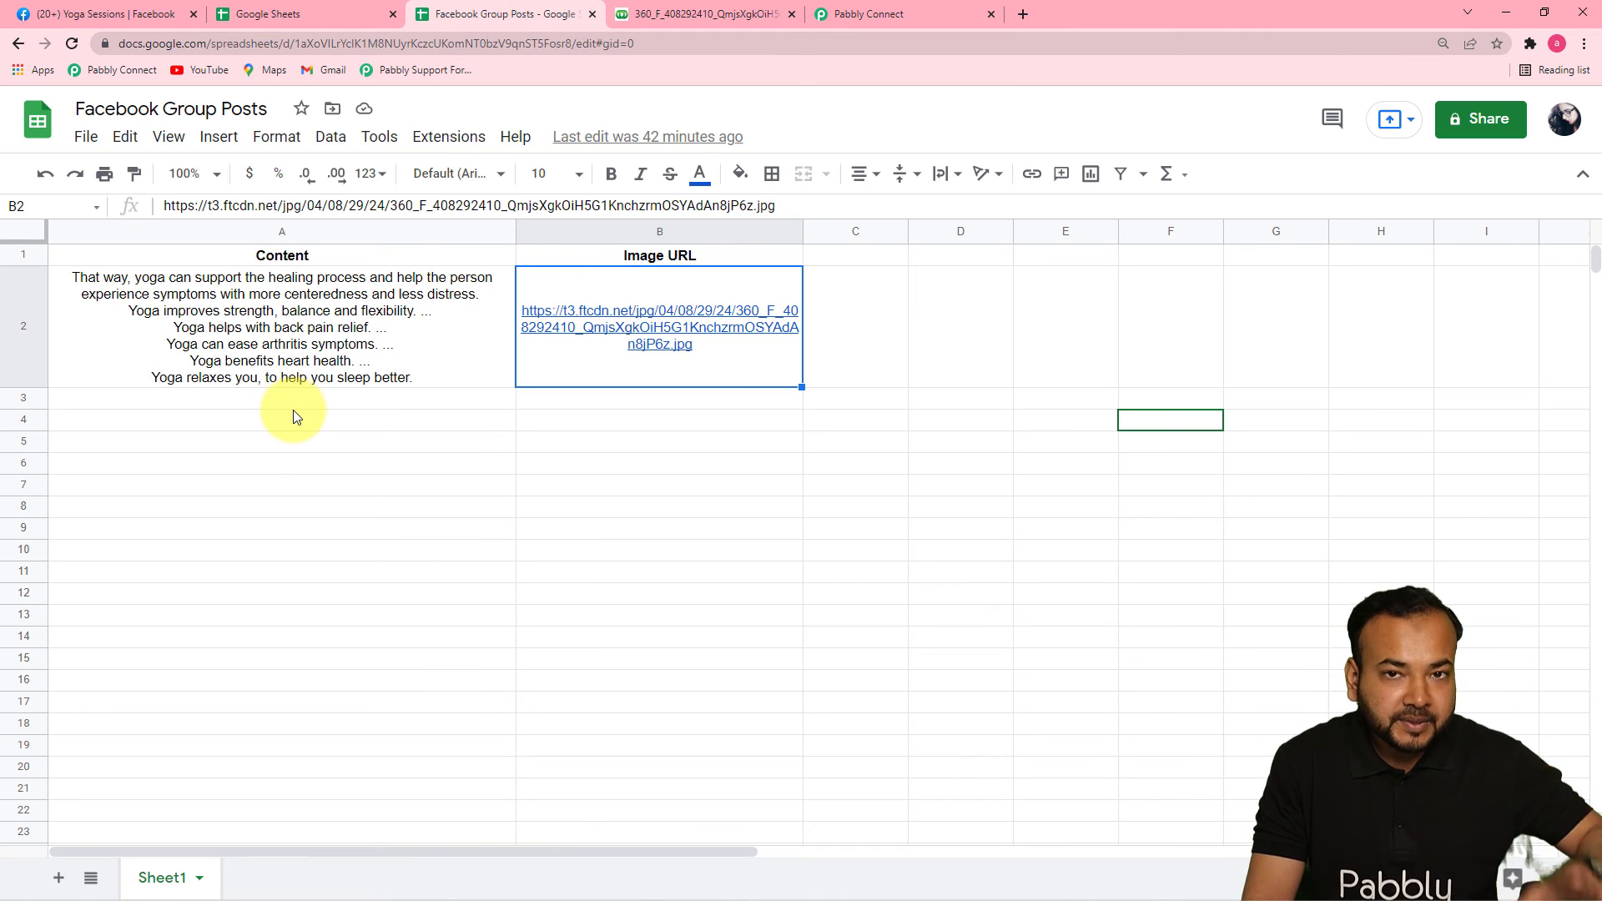
{"action": "left_click", "coordinate": [132, 18]}
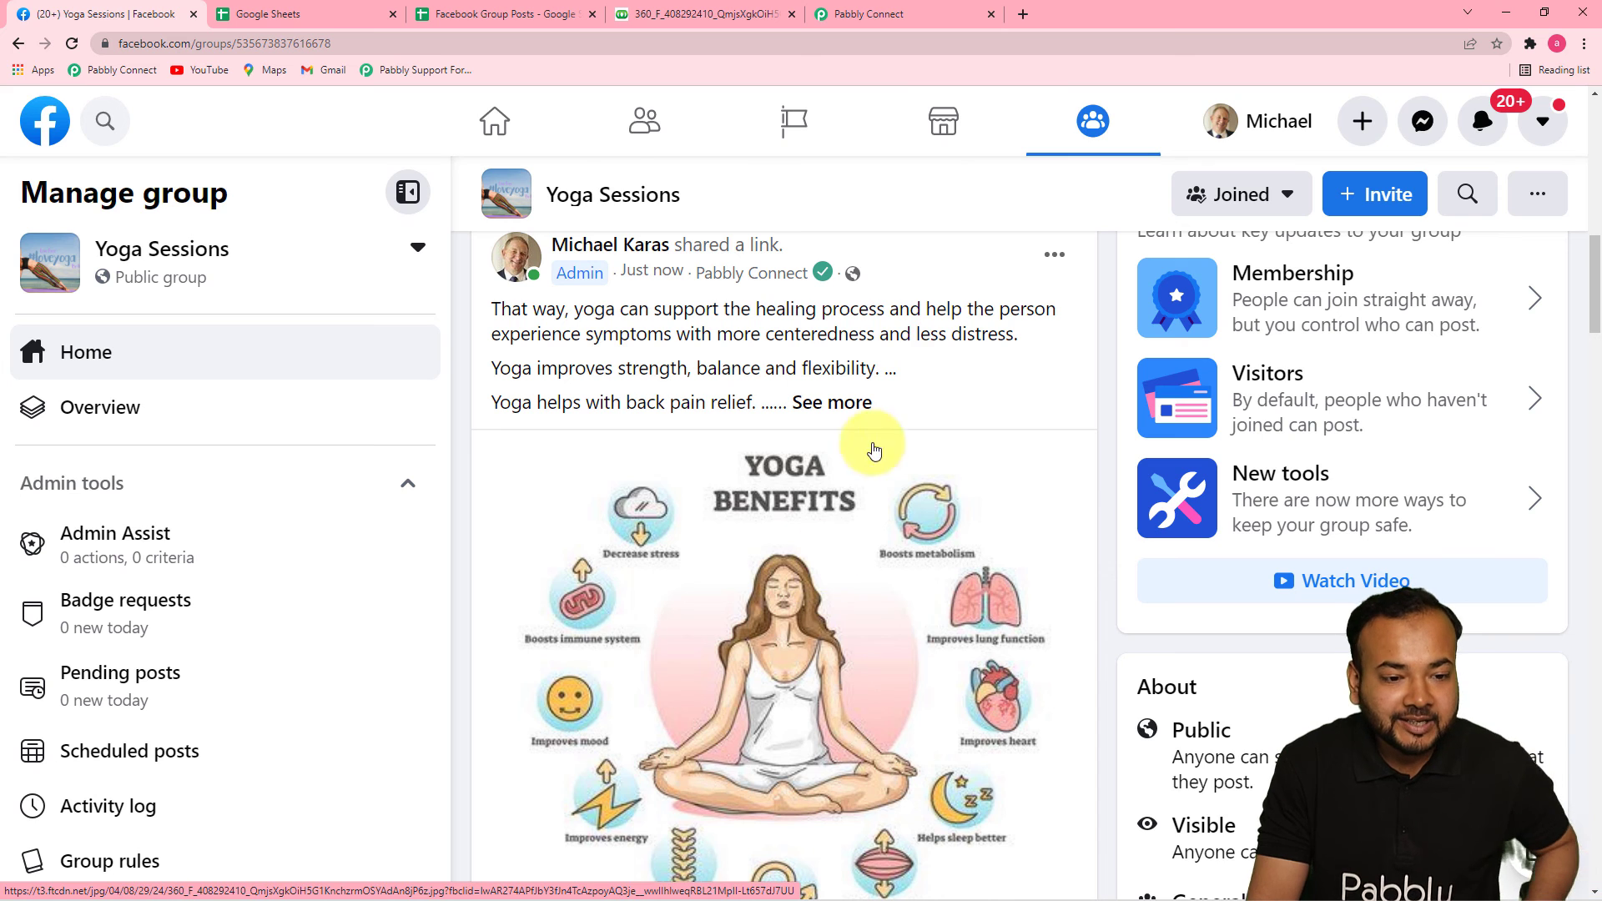
Step: Review the workflow's Facebook Groups action and its test response in Pabbly Connect, checking them against the post in the group
{"action": "left_click", "coordinate": [898, 16]}
{"action": "left_click_drag", "start_coordinate": [1594, 393], "coordinate": [1598, 302]}
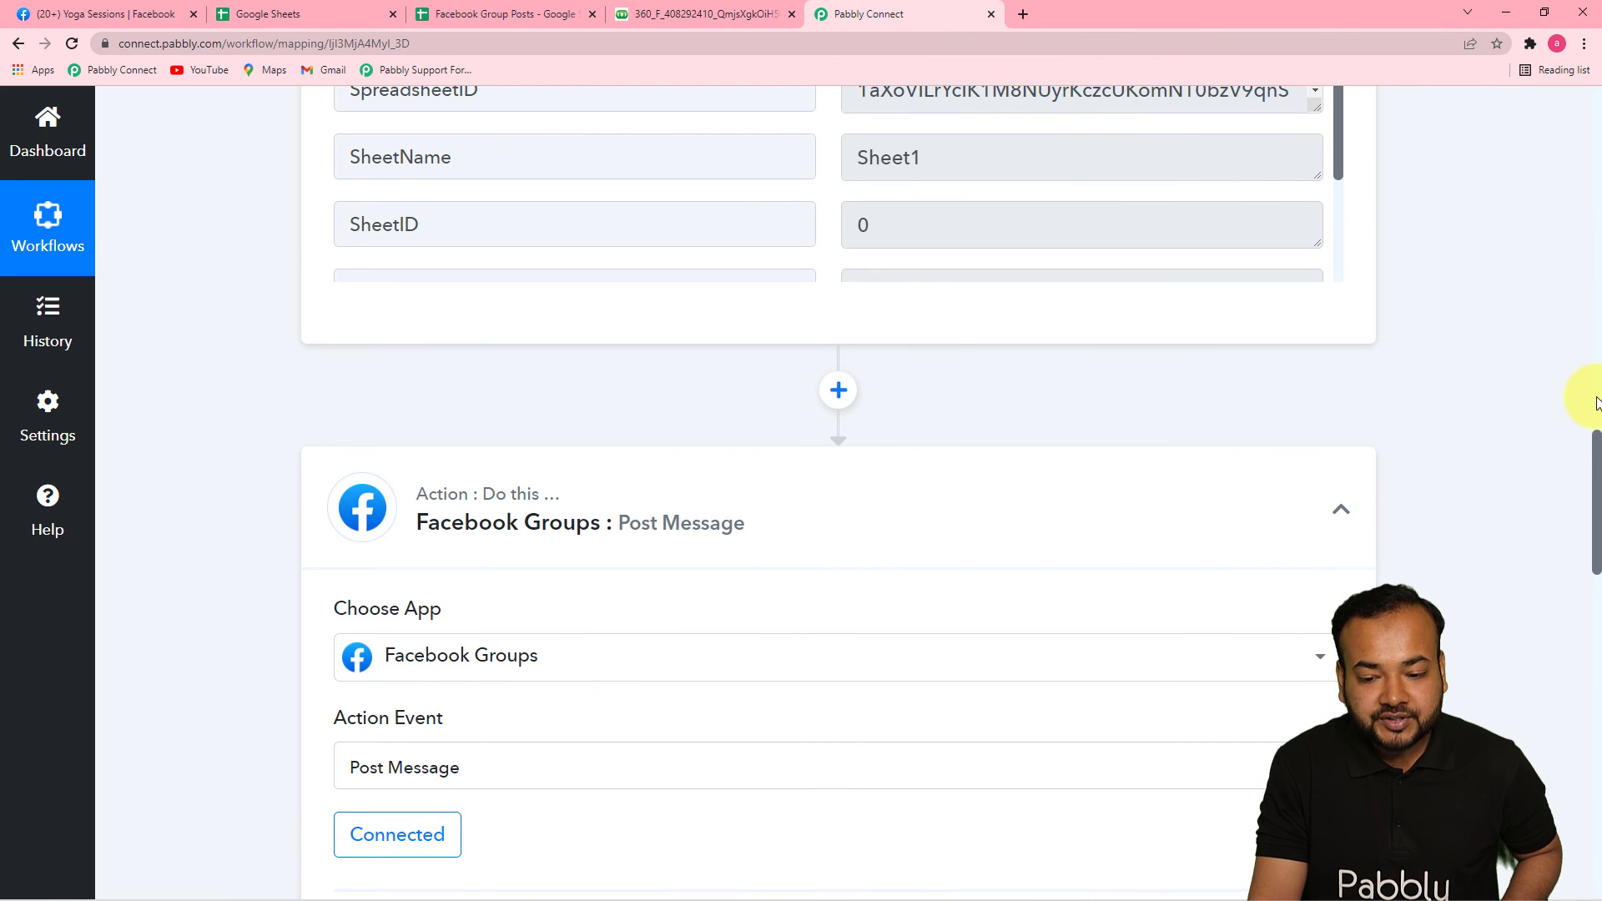
{"action": "left_click_drag", "start_coordinate": [1596, 450], "coordinate": [1584, 701]}
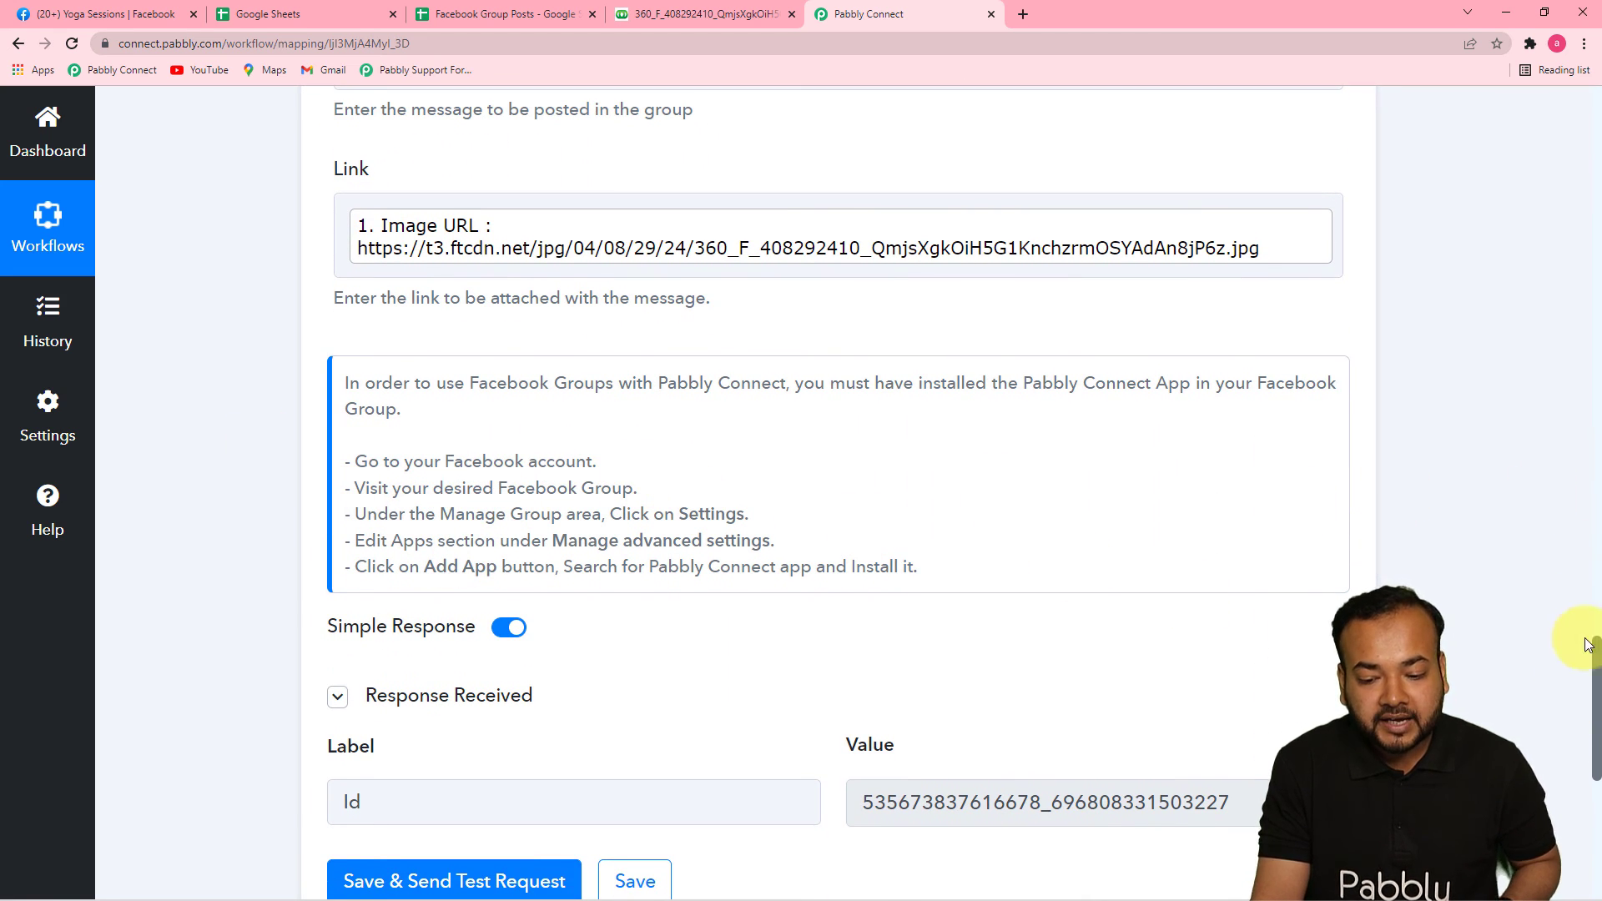
{"action": "left_click_drag", "start_coordinate": [1595, 651], "coordinate": [1592, 673]}
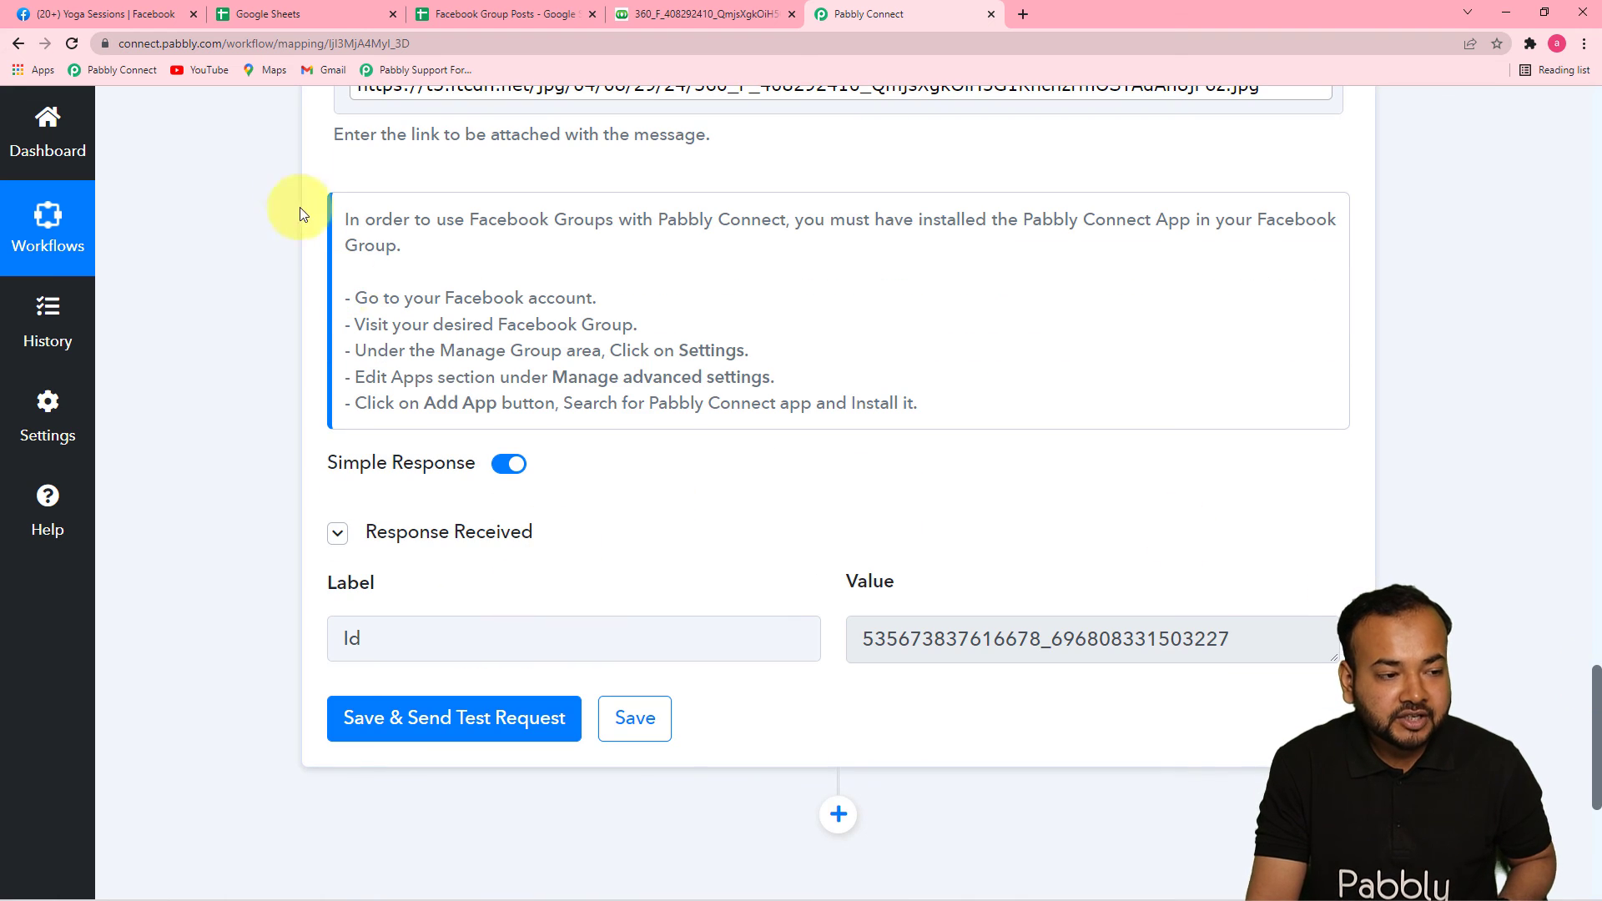
{"action": "left_click", "coordinate": [152, 20]}
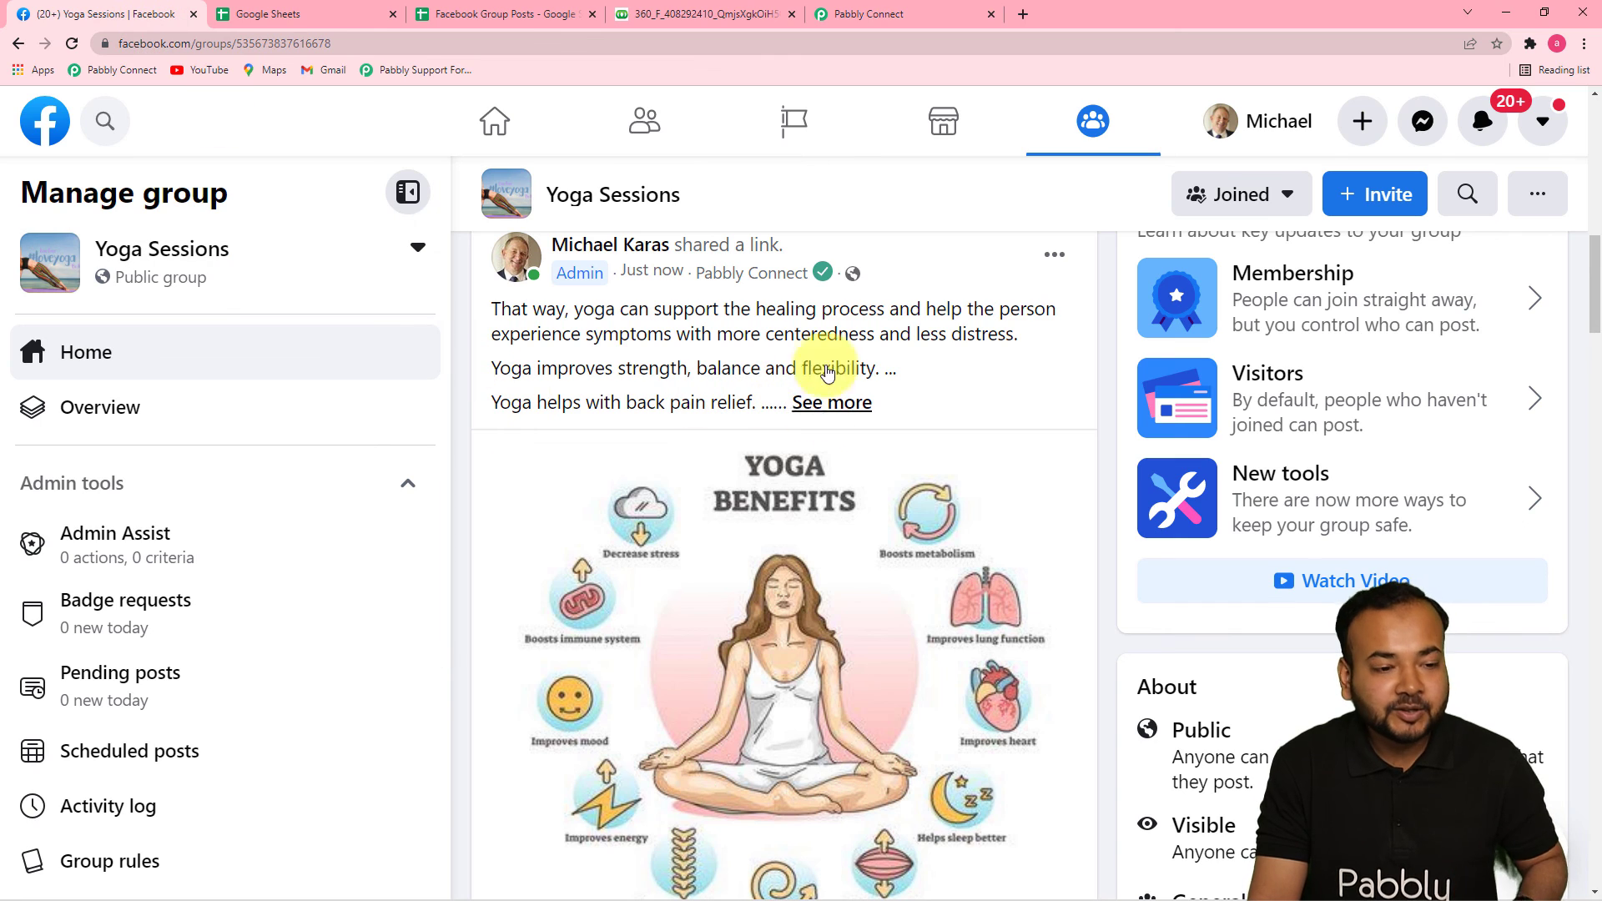
{"action": "left_click", "coordinate": [853, 30]}
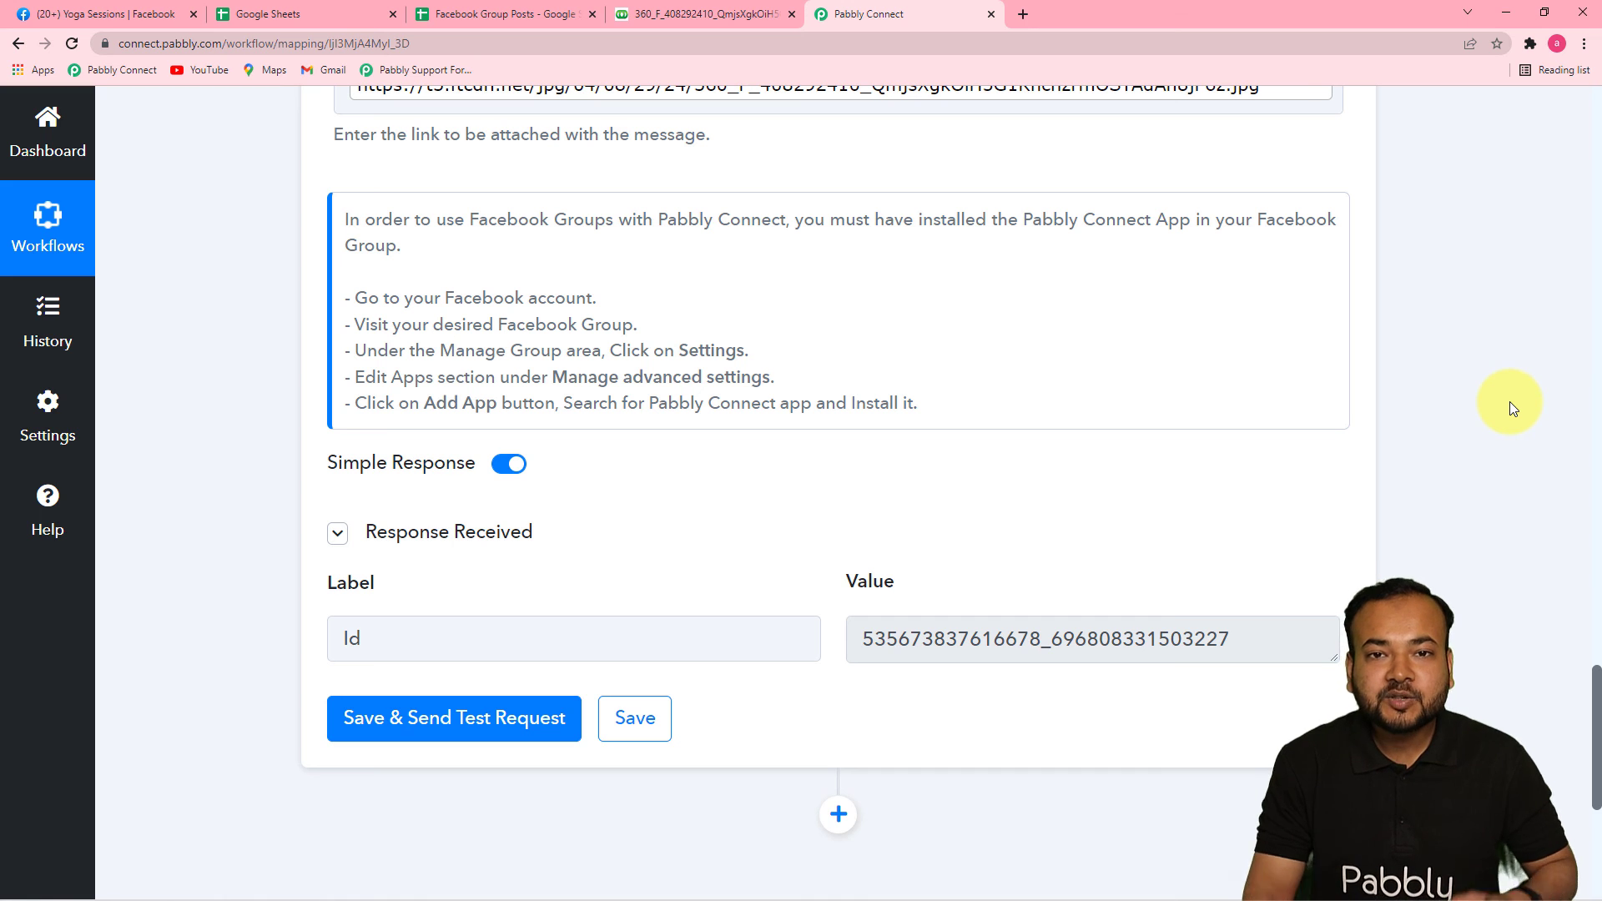